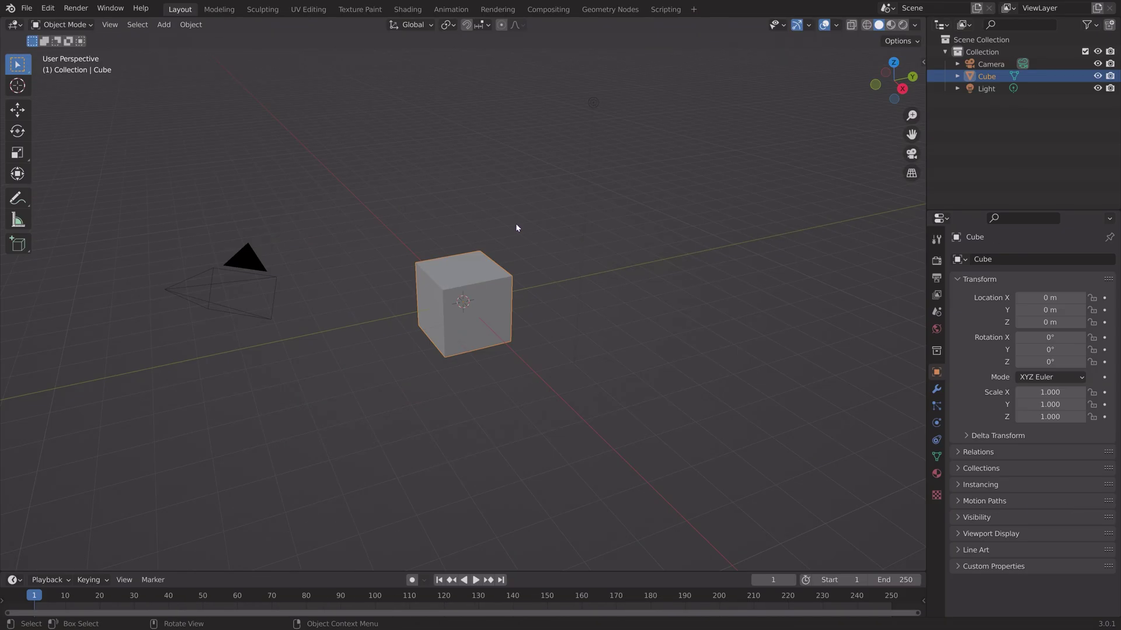
# - Raise the default cube's mesh 1 m along Z in Edit Mode so its origin sits at the base, and return to Object Mode
pyautogui.moveTo(516, 227); pyautogui.dragTo(535, 212, button='middle')
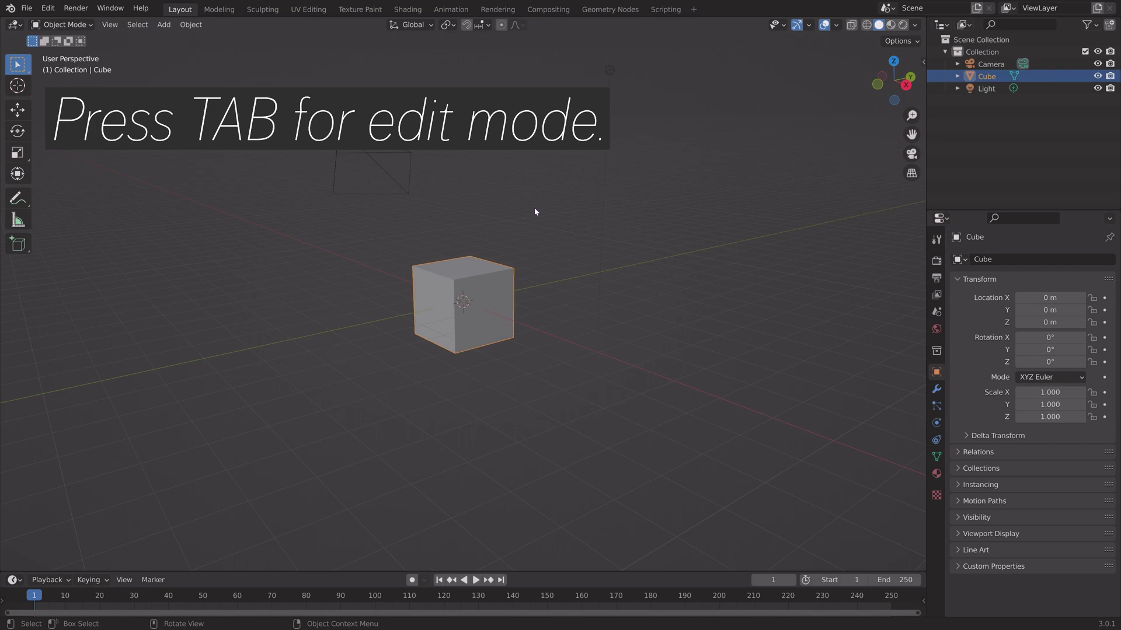
pyautogui.press('Tab')
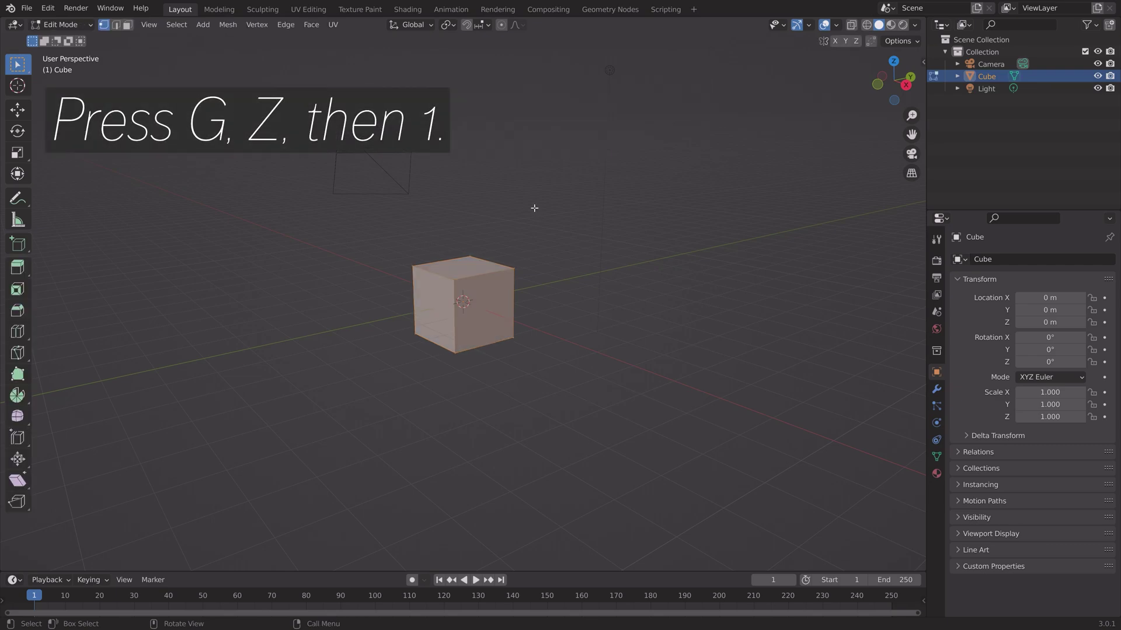
pyautogui.press('g')
pyautogui.press('z')
pyautogui.press('1')
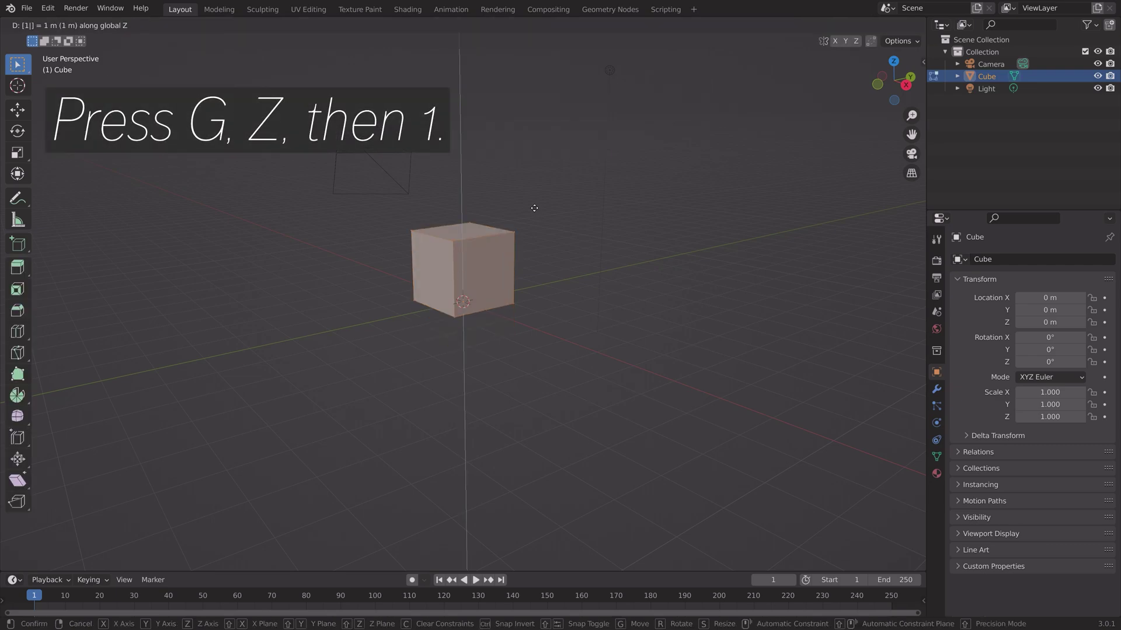
pyautogui.press('Return')
pyautogui.scroll(2, 456, 314)
pyautogui.moveTo(456, 313); pyautogui.dragTo(458, 370, button='middle')
pyautogui.press('Tab')
pyautogui.scroll(-3, 568, 278)
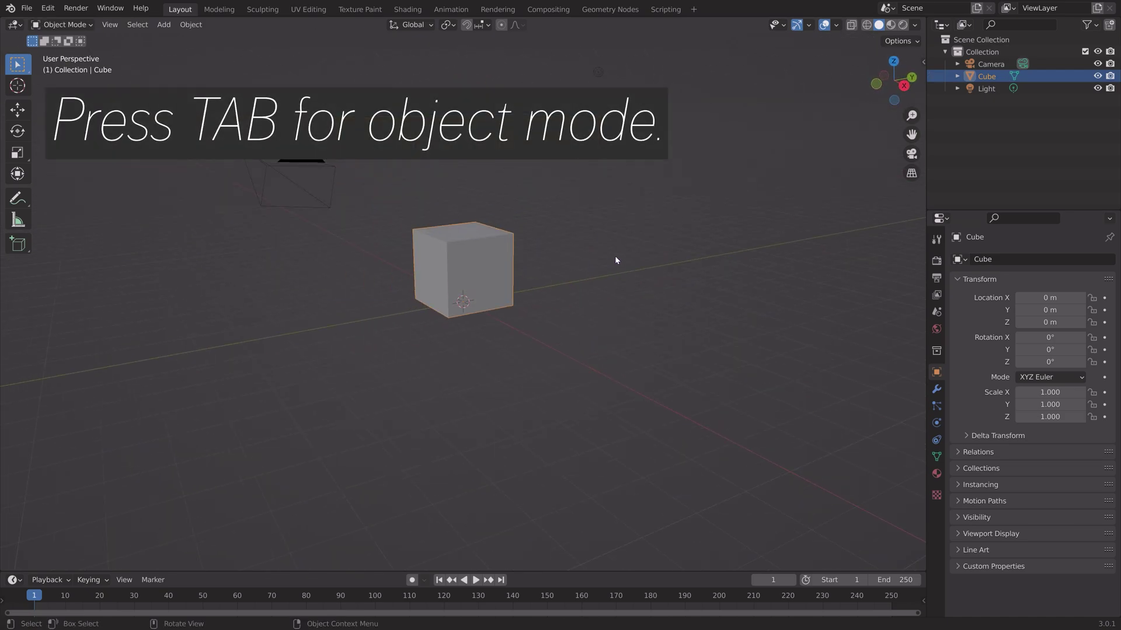
pyautogui.press('s')
pyautogui.press('z')
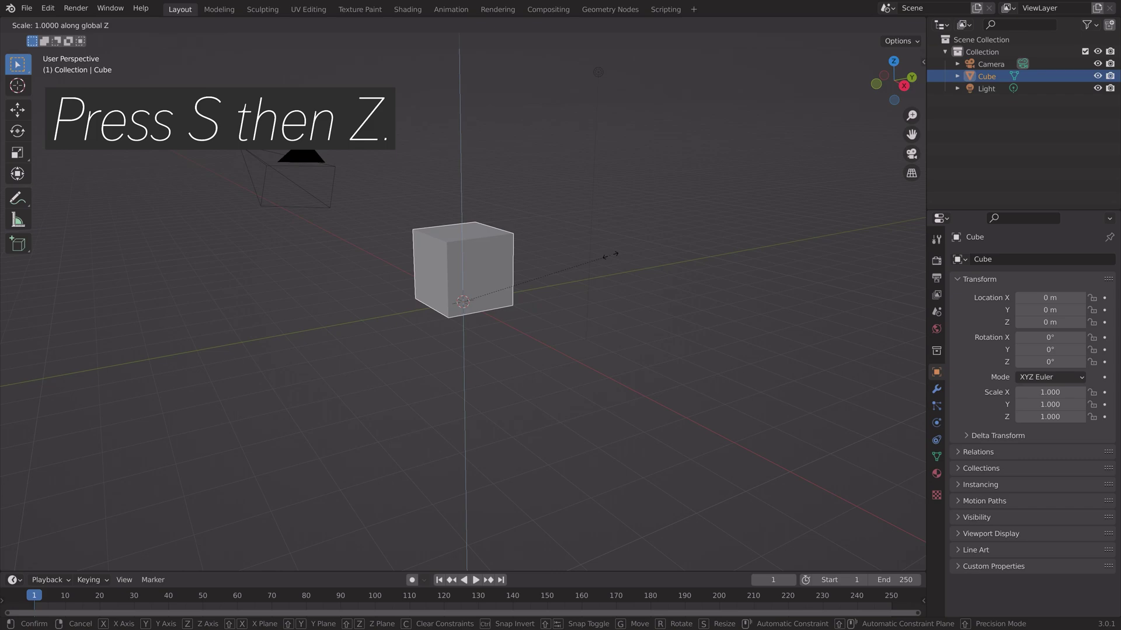
pyautogui.moveTo(797, 211)
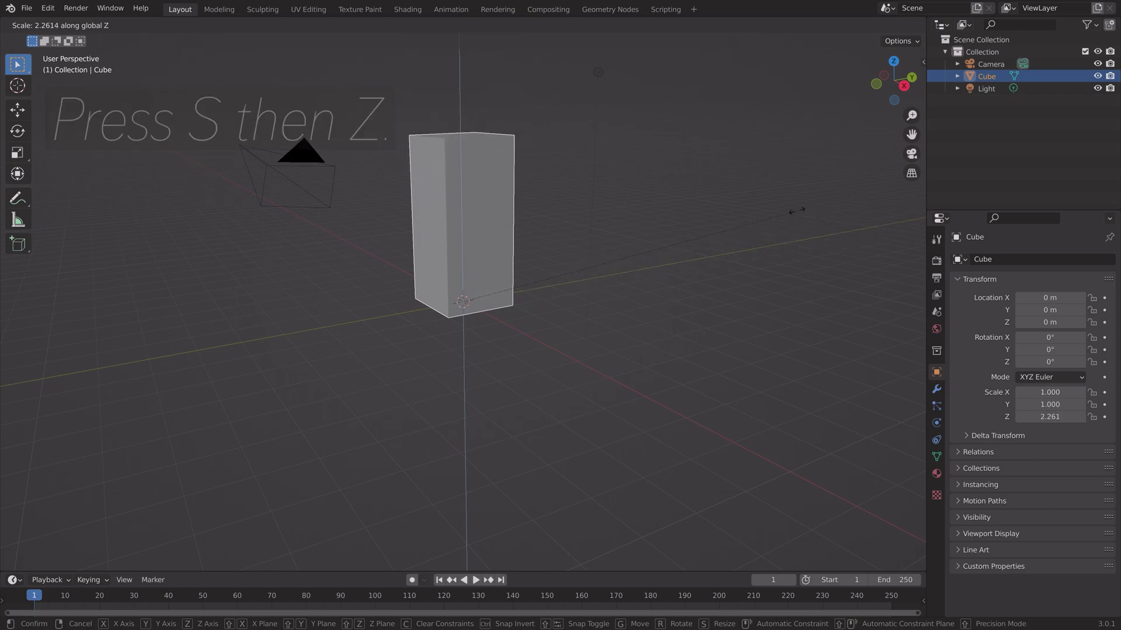
pyautogui.press('Escape')
# - Duplicate the cube and offset the copy 5 m along the X axis
pyautogui.moveTo(608, 263); pyautogui.dragTo(600, 298, button='middle')
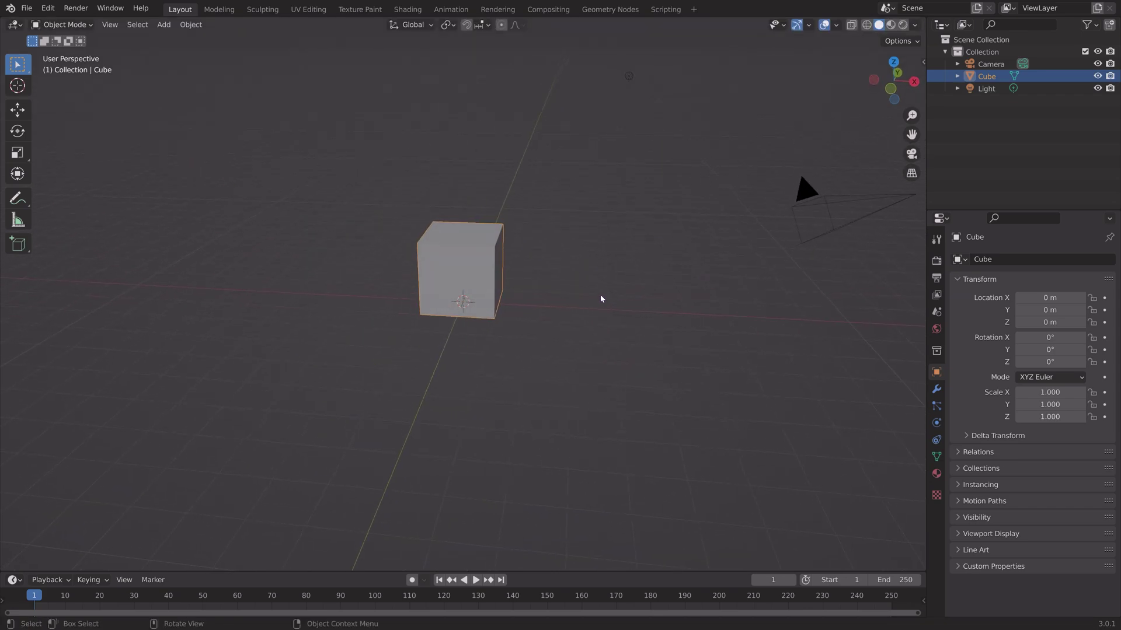
pyautogui.hotkey('shift', 'd')
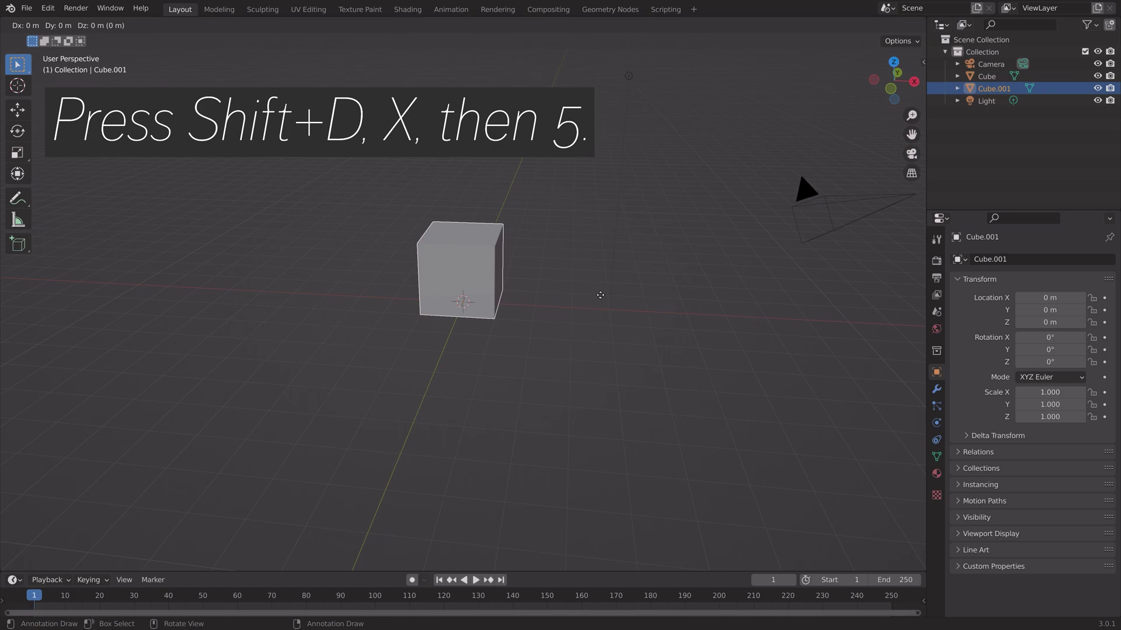
pyautogui.press('x')
pyautogui.press('5')
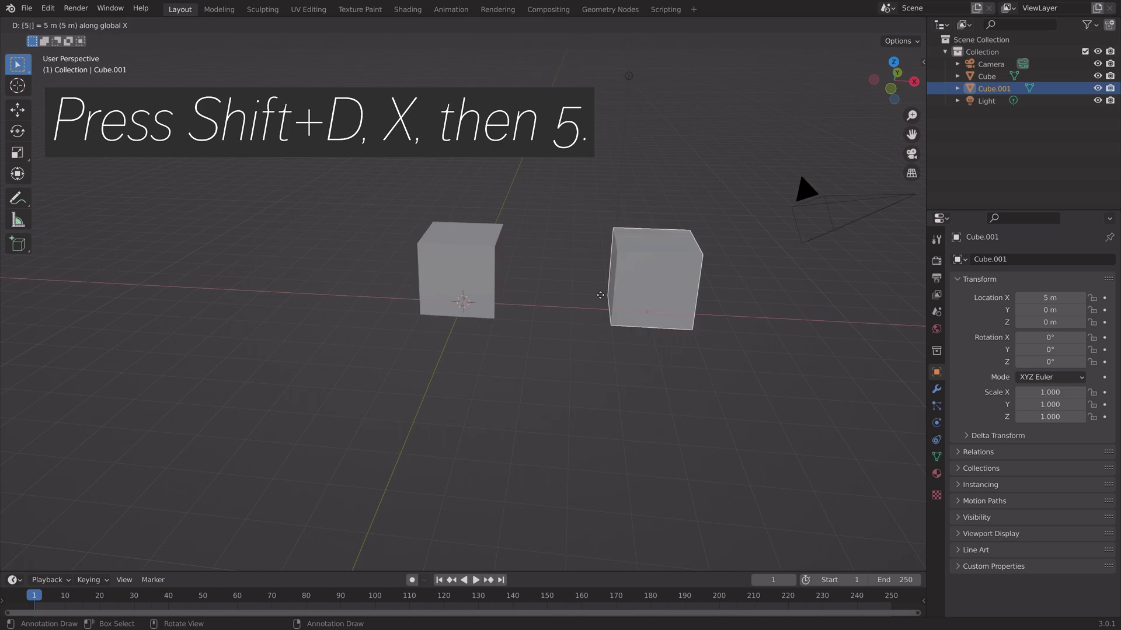
pyautogui.press('Return')
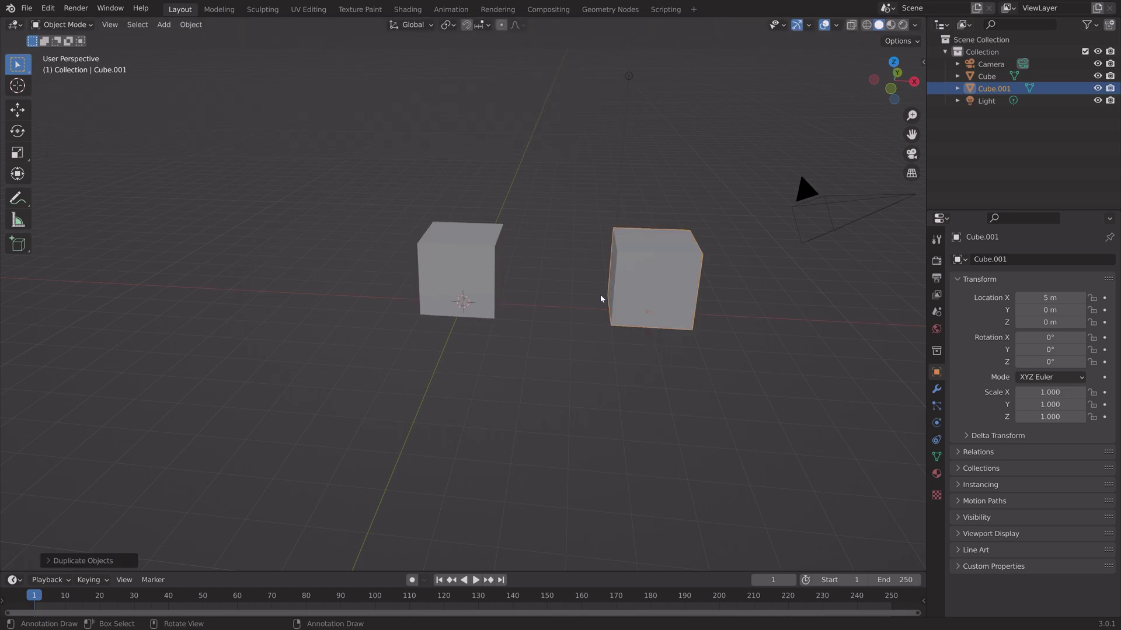
# - Repeat the 5 m duplication five more times to form a row of seven cubes along X
pyautogui.scroll(-5, 607, 298)
pyautogui.moveTo(628, 313); pyautogui.dragTo(667, 301, button='middle')
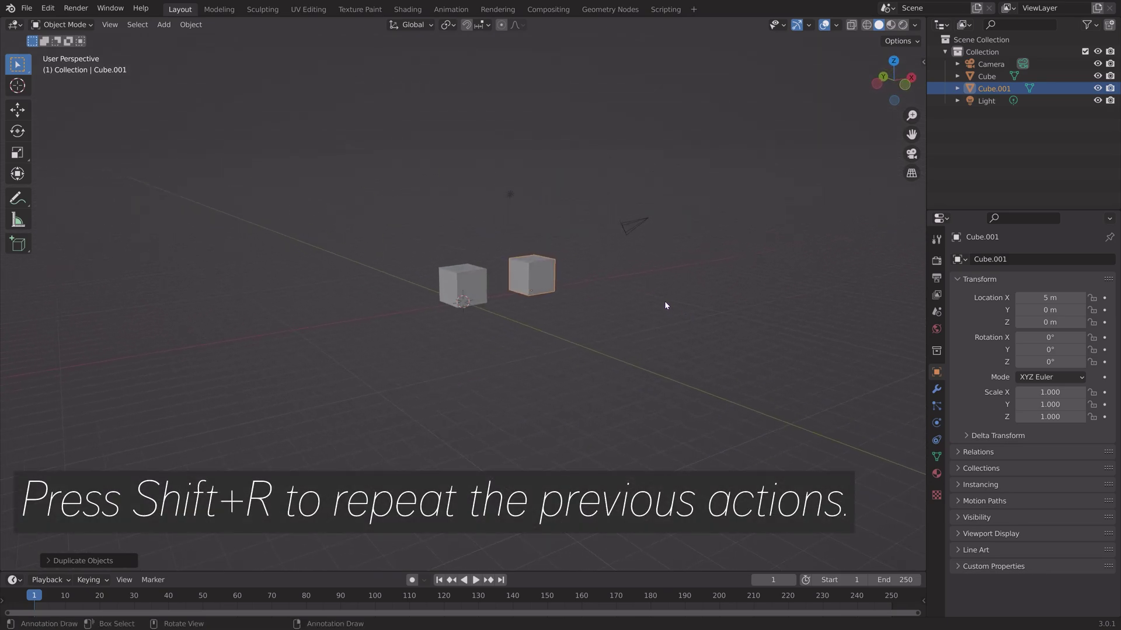
pyautogui.hotkey('shift', 'r')
pyautogui.hotkey('shift', 'r')
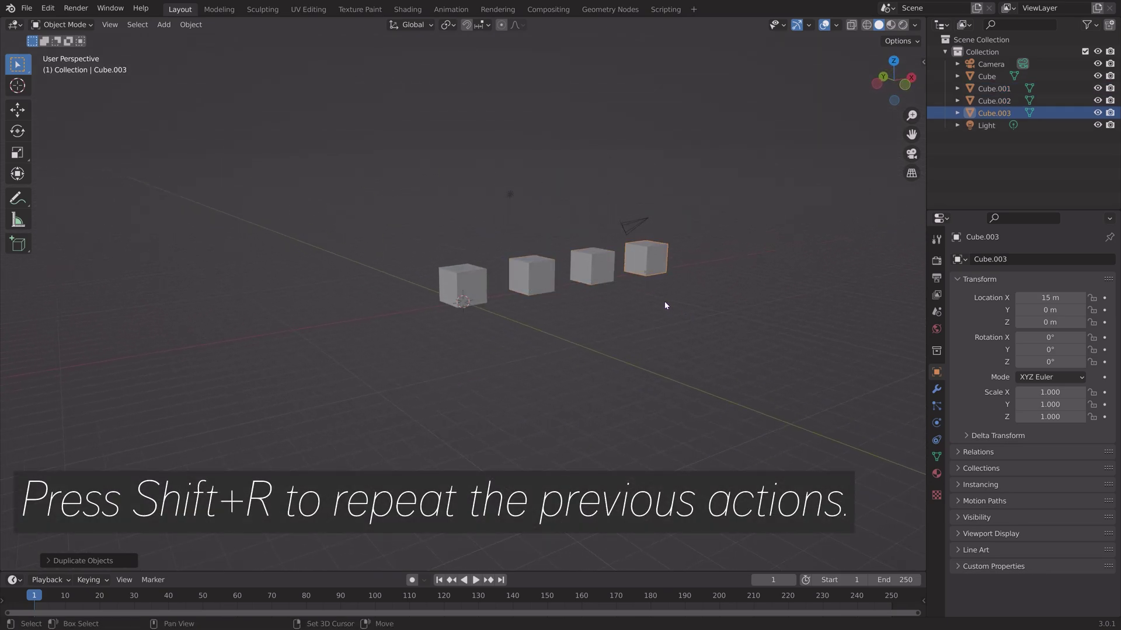
pyautogui.hotkey('shift', 'r')
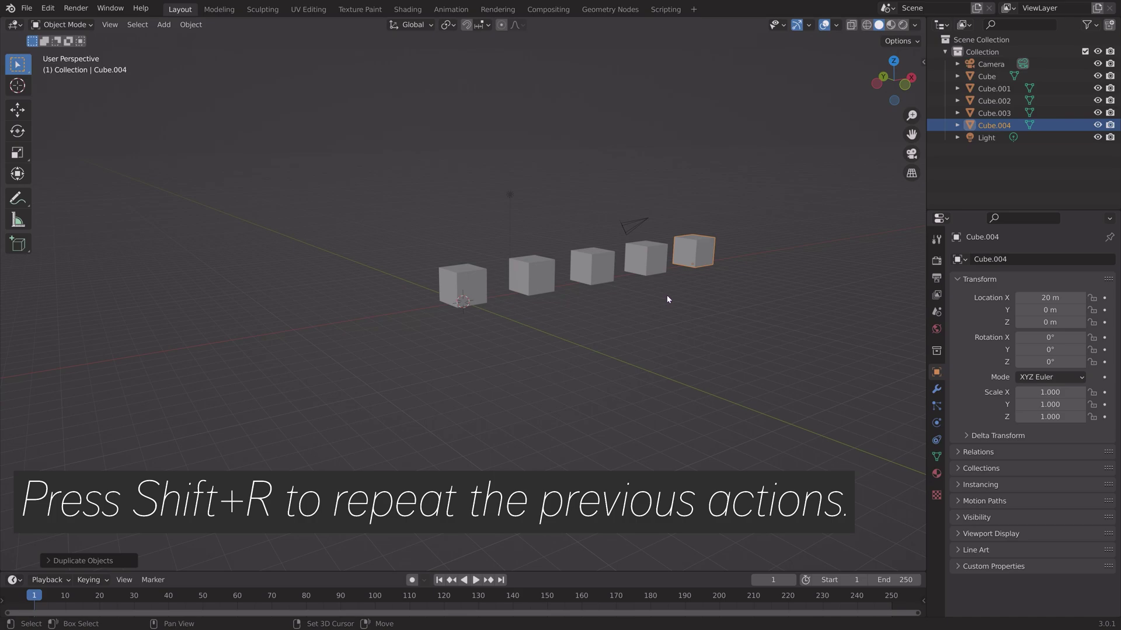
pyautogui.hotkey('shift', 'r')
pyautogui.hotkey('shift', 'r')
# - Scale the second and third cubes along Z into progressively taller columns, with the third at about 2.35
pyautogui.moveTo(709, 290); pyautogui.dragTo(661, 300, button='middle')
pyautogui.click(519, 286)
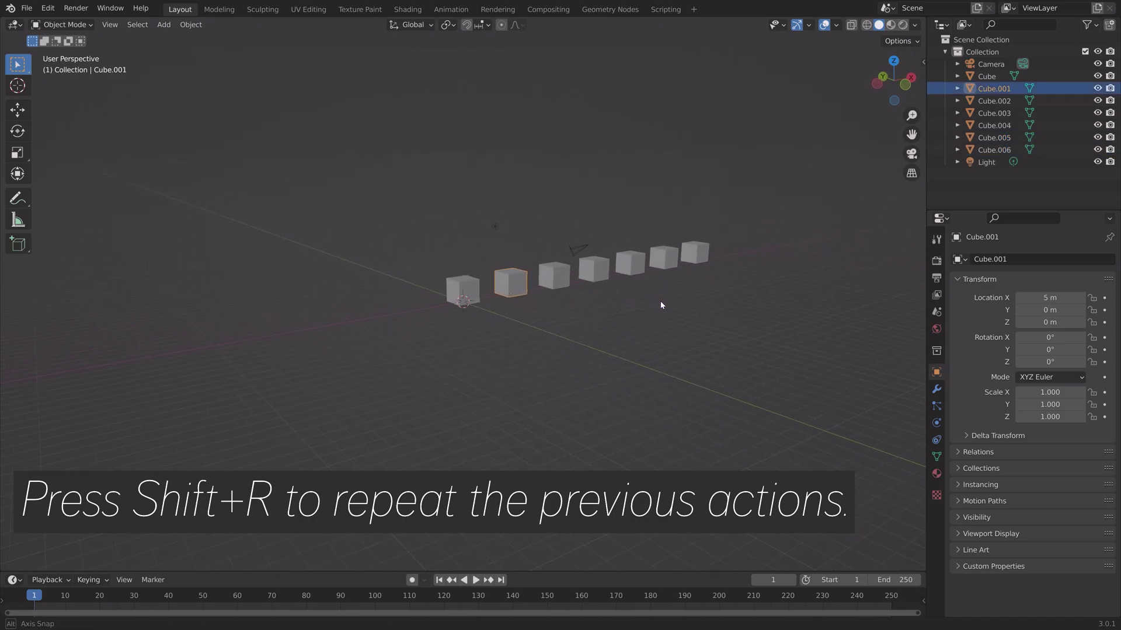
pyautogui.press('s')
pyautogui.press('z')
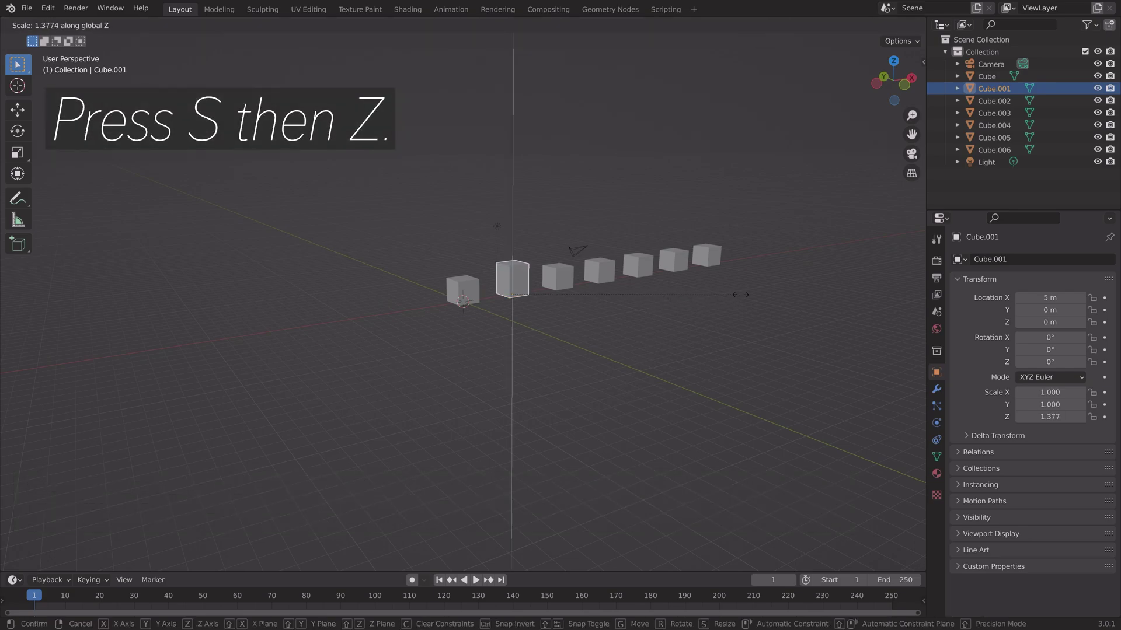
pyautogui.click(744, 285)
pyautogui.click(558, 278)
pyautogui.press('s')
pyautogui.press('z')
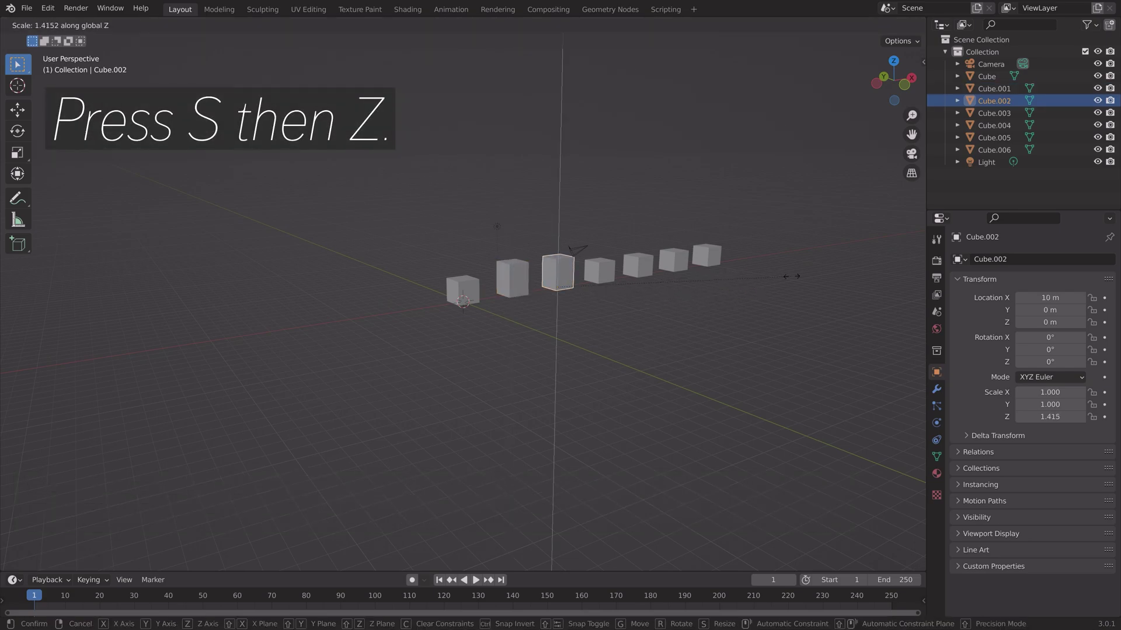
pyautogui.click(864, 286)
# - Scale the fourth and fifth cubes along Z, making each column taller than the one before it
pyautogui.click(599, 270)
pyautogui.press('s')
pyautogui.press('z')
pyautogui.click(909, 294)
pyautogui.click(637, 266)
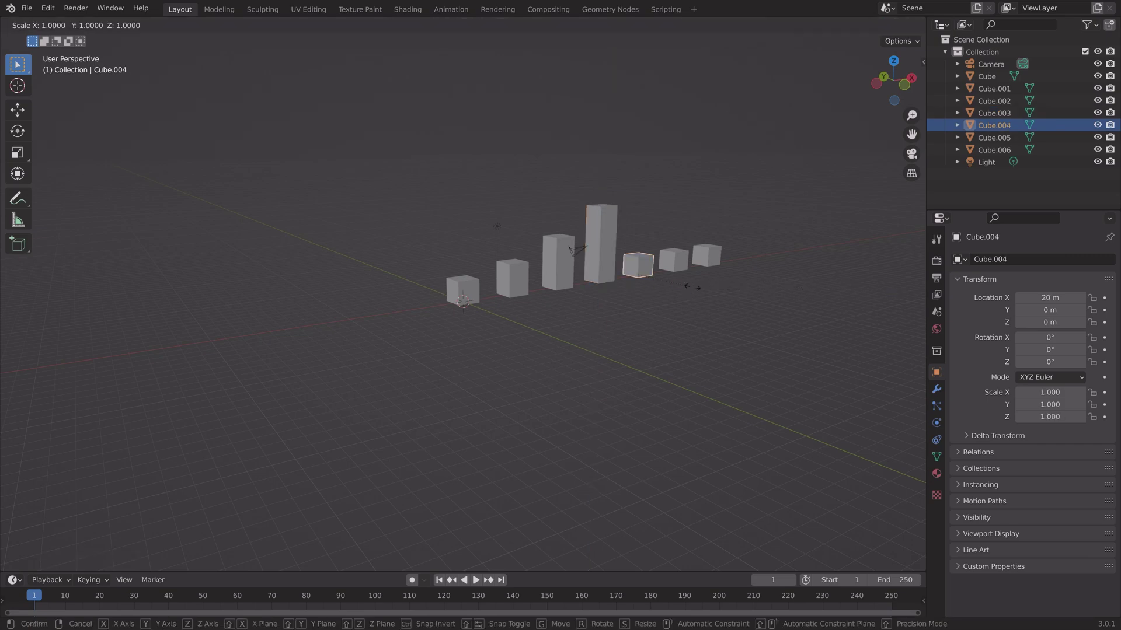
pyautogui.press('s')
pyautogui.press('z')
pyautogui.click(610, 331)
# - Scale the sixth and seventh cubes along Z into the tallest columns, with the seventh at about 14.7
pyautogui.click(673, 259)
pyautogui.press('s')
pyautogui.press('z')
pyautogui.click(650, 320)
pyautogui.moveTo(651, 320); pyautogui.dragTo(649, 295, button='middle')
pyautogui.click(646, 267)
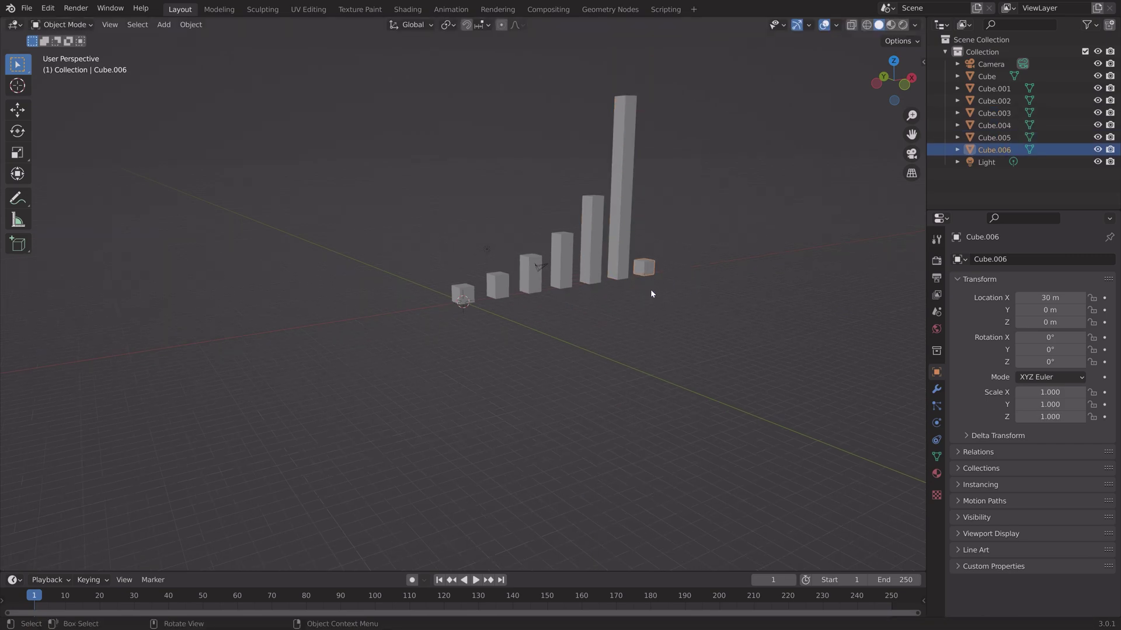
pyautogui.press('s')
pyautogui.press('z')
pyautogui.click(834, 465)
pyautogui.moveTo(748, 339)
pyautogui.mouseDown(button='middle')
pyautogui.moveTo(699, 328)
pyautogui.moveTo(737, 339)
pyautogui.mouseUp(button='middle')
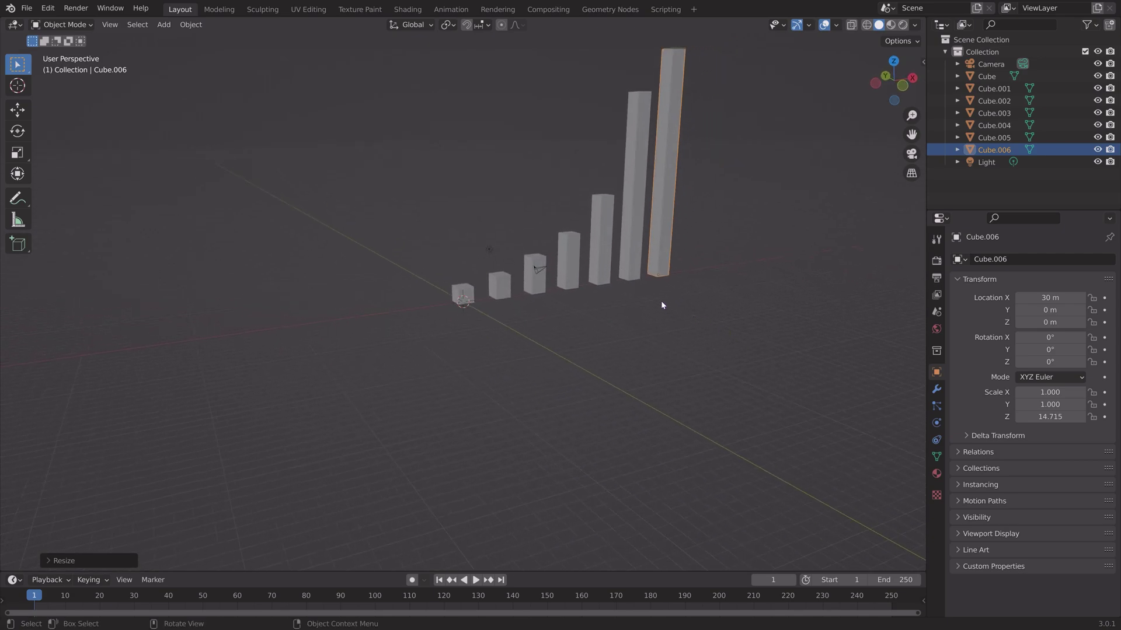
# - Scale all seven columns by about 1.28 on X and Y only, around their individual origins, with the first cube active
pyautogui.moveTo(605, 270); pyautogui.dragTo(621, 287, button='middle')
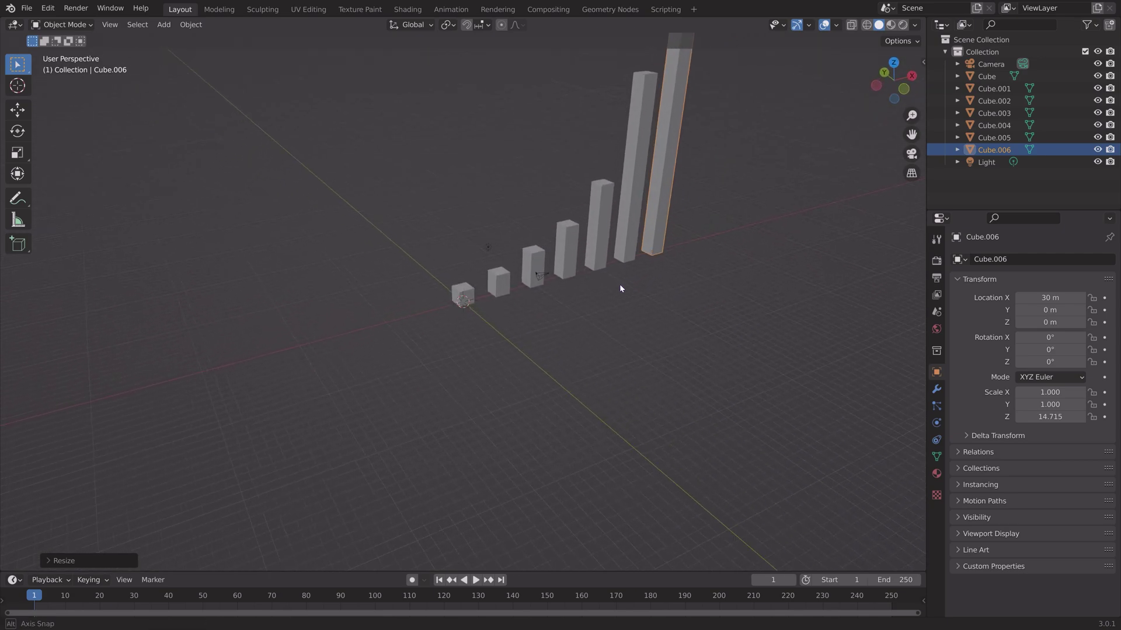
pyautogui.keyDown('shift'); pyautogui.click(630, 216); pyautogui.keyUp('shift')
pyautogui.keyDown('shift'); pyautogui.click(601, 207); pyautogui.keyUp('shift')
pyautogui.keyDown('shift'); pyautogui.click(561, 243); pyautogui.keyUp('shift')
pyautogui.keyDown('shift'); pyautogui.click(537, 260); pyautogui.keyUp('shift')
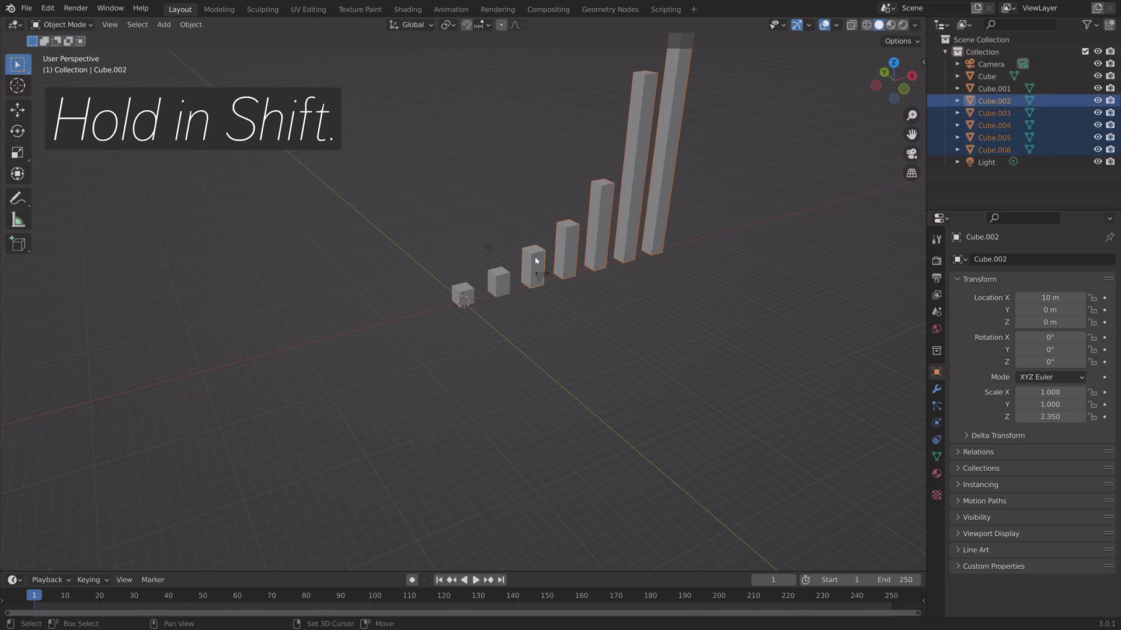
pyautogui.keyDown('shift'); pyautogui.click(495, 284); pyautogui.keyUp('shift')
pyautogui.keyDown('shift'); pyautogui.click(458, 294); pyautogui.keyUp('shift')
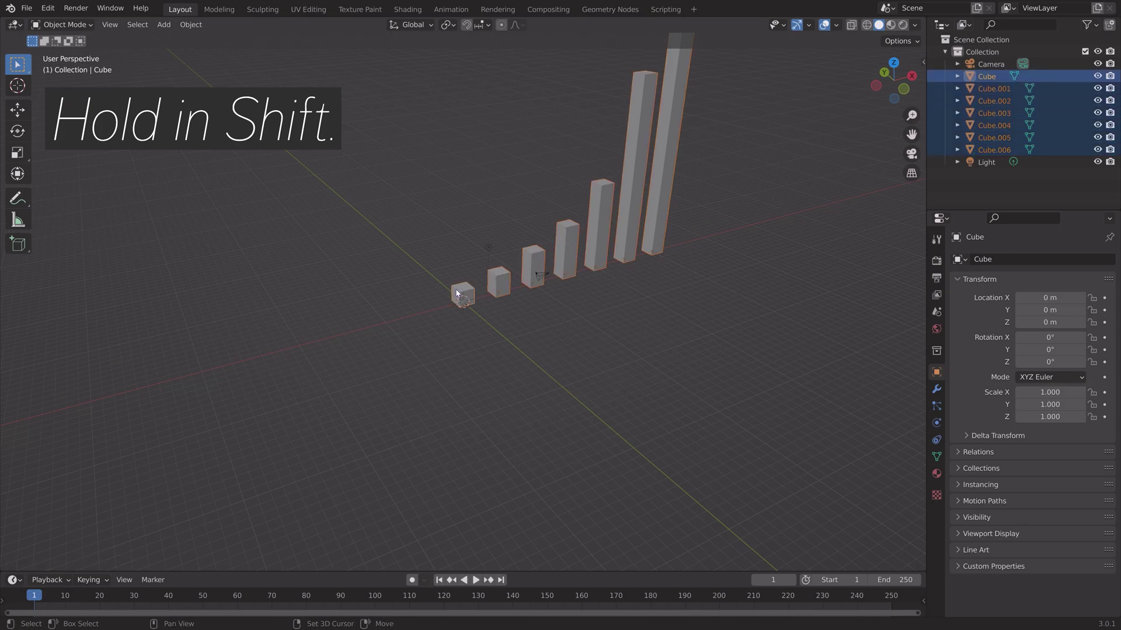
pyautogui.click(454, 28)
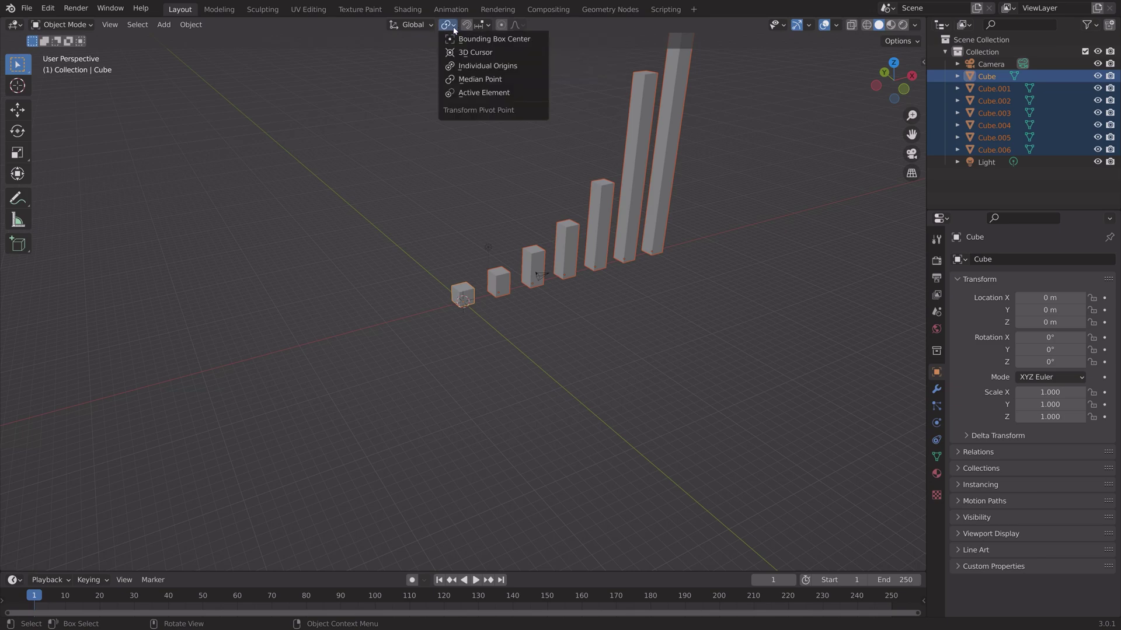
pyautogui.click(475, 65)
pyautogui.press('s')
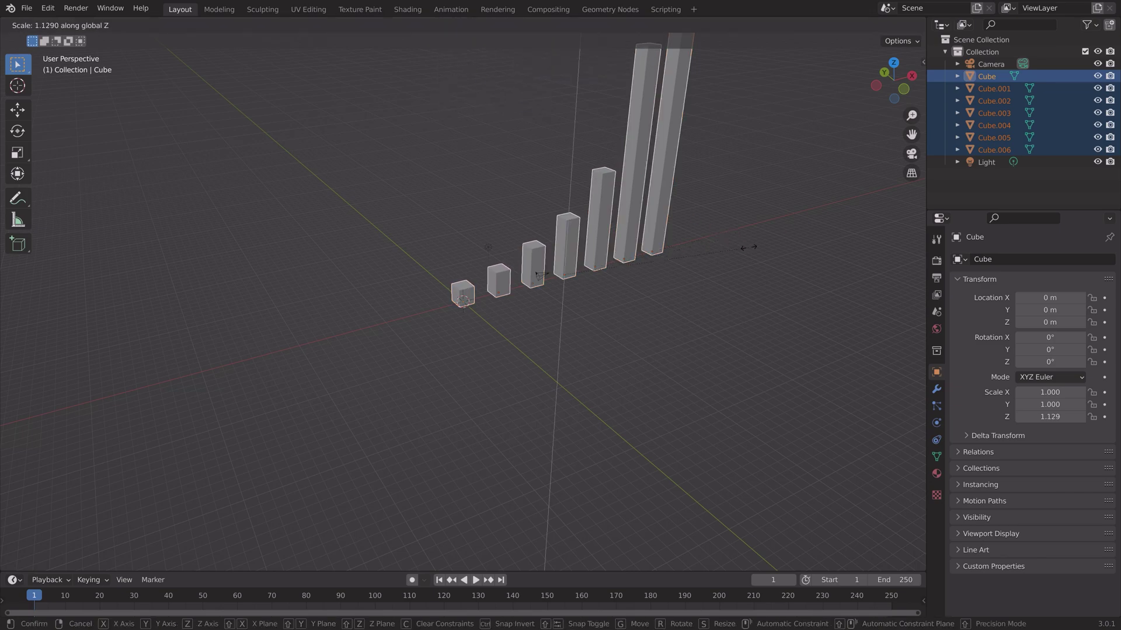
pyautogui.hotkey('shift', 'z')
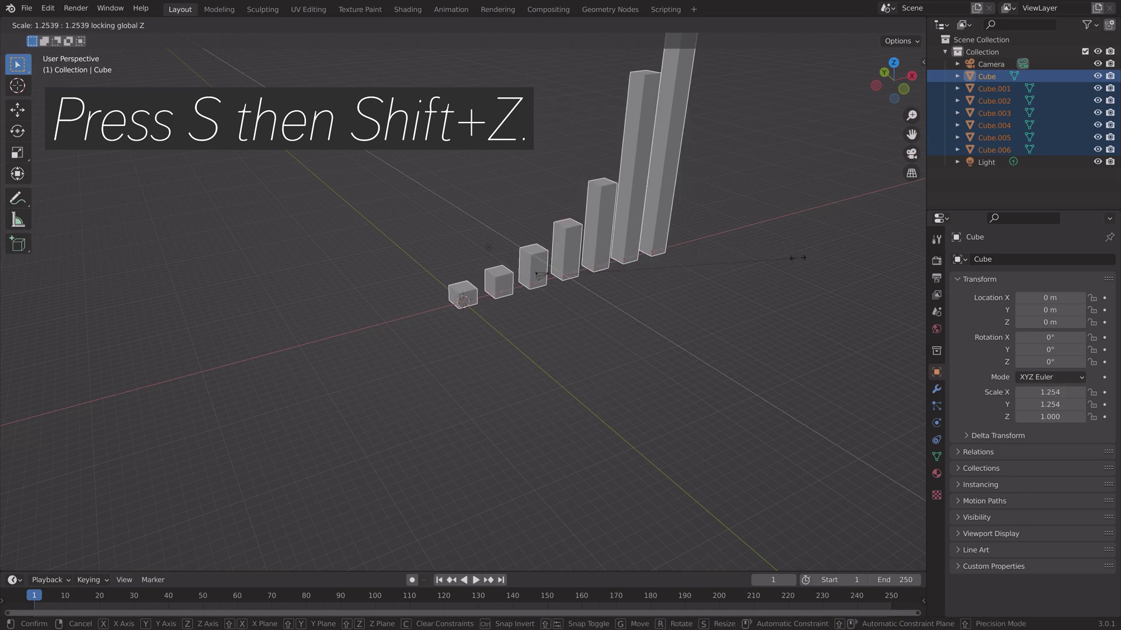
pyautogui.click(760, 310)
pyautogui.moveTo(760, 310)
pyautogui.mouseDown(button='middle')
pyautogui.moveTo(713, 272)
pyautogui.moveTo(710, 284)
pyautogui.moveTo(758, 295)
pyautogui.mouseUp(button='middle')
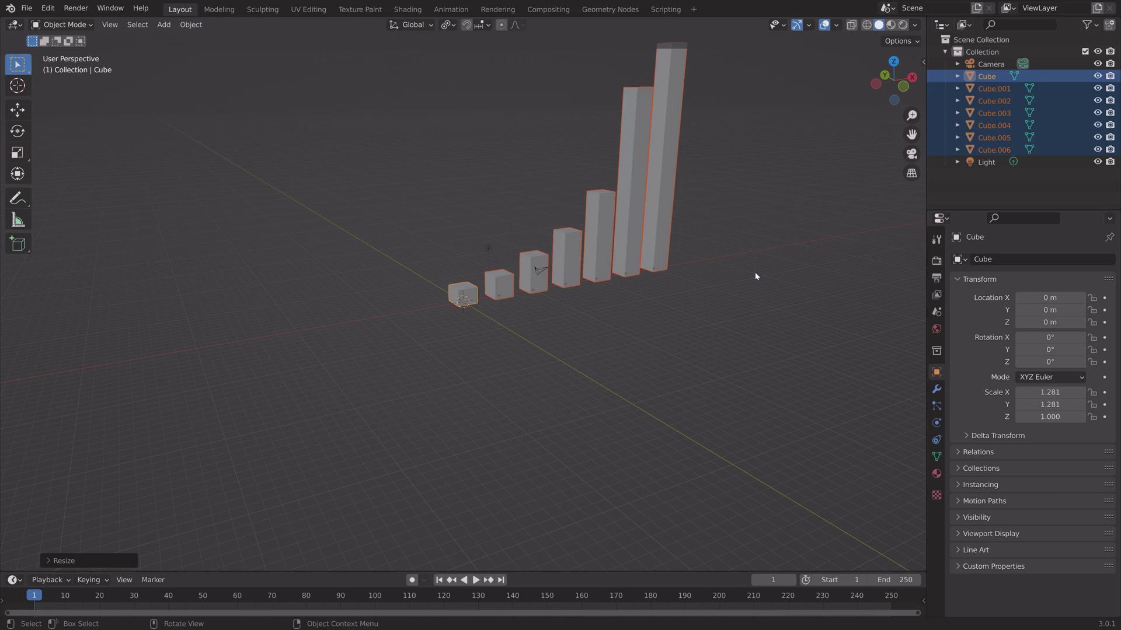
# - Save the scene as a new file named test6 in the D:\Blender\Stock folder
pyautogui.click(26, 8)
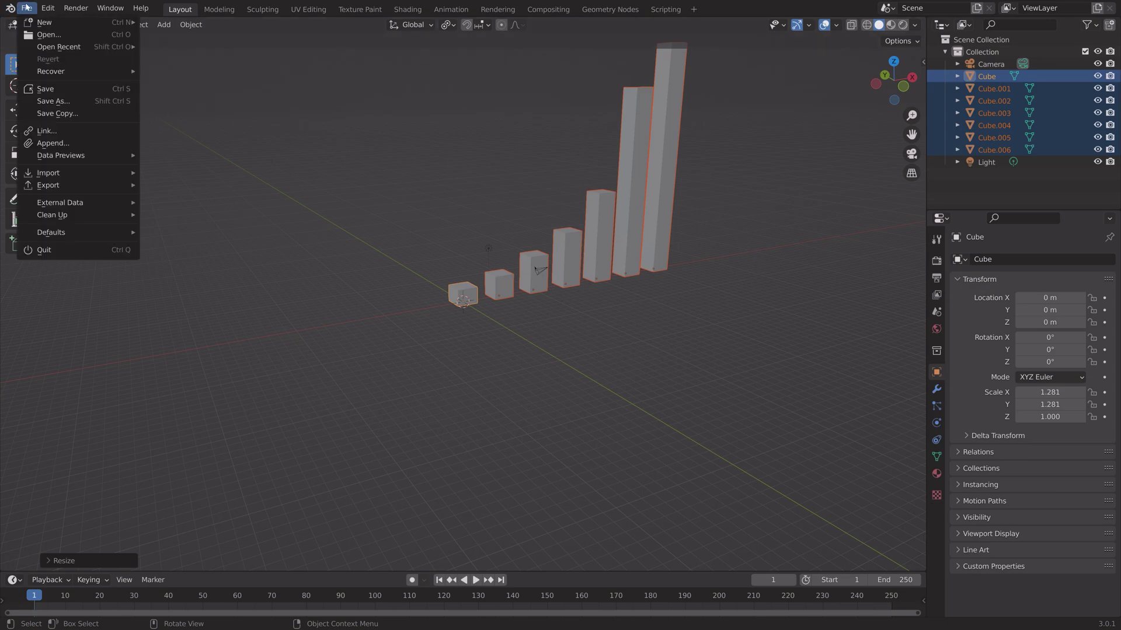
pyautogui.click(53, 102)
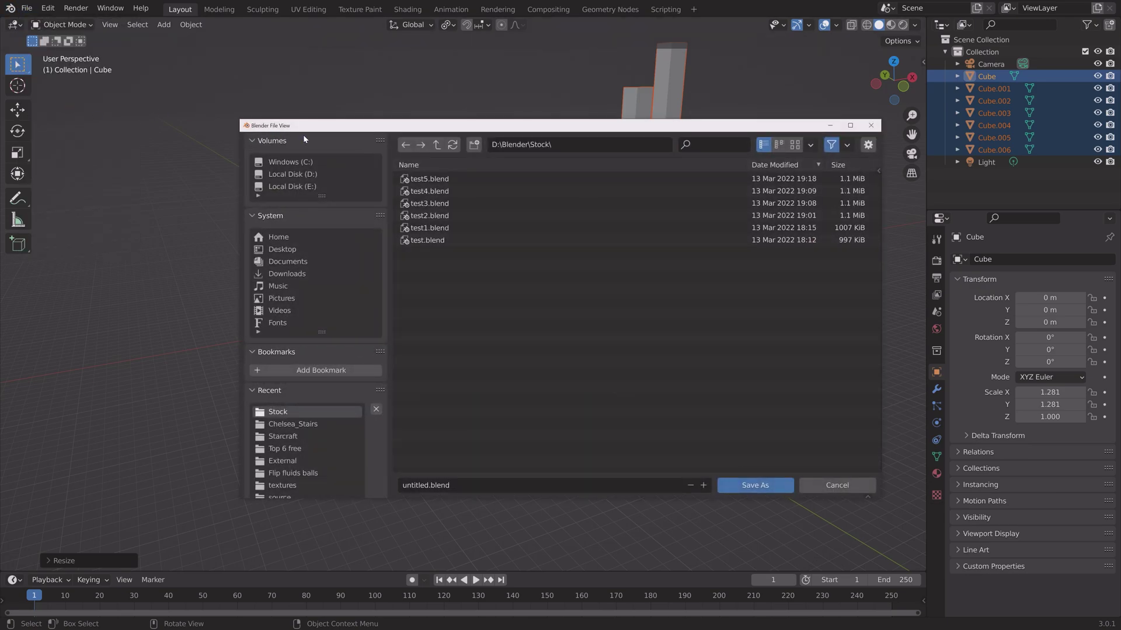
pyautogui.click(476, 484)
pyautogui.write('test6')
pyautogui.press('Return')
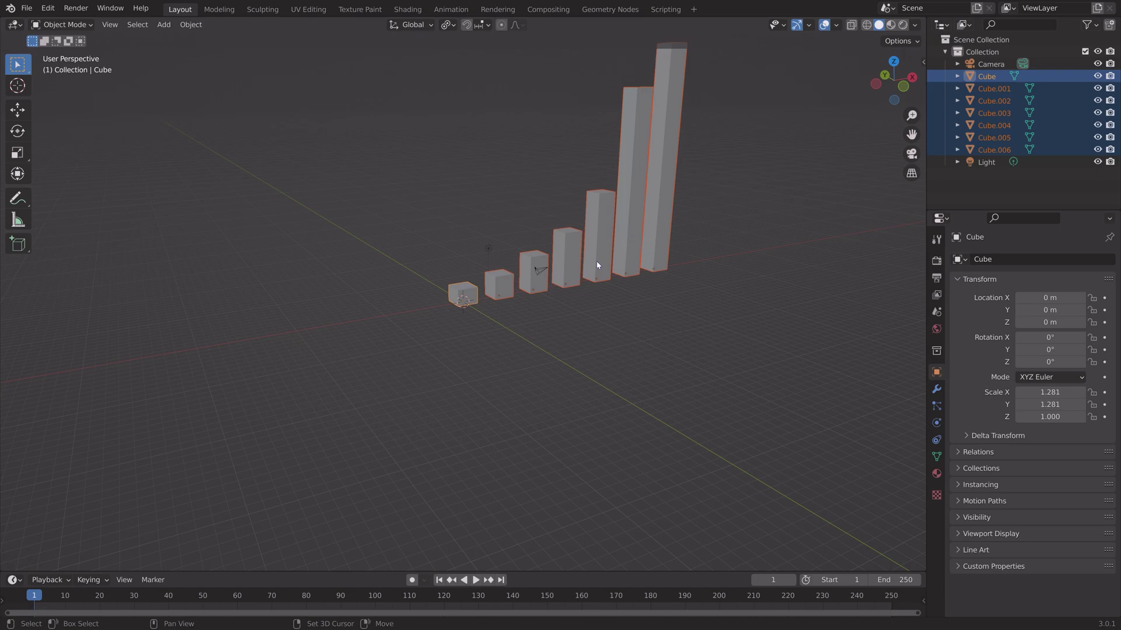
# - Add a new cube and move it about 18.6 m in the negative Y direction, away from the columns
pyautogui.click(579, 300)
pyautogui.moveTo(579, 300); pyautogui.dragTo(624, 348, button='middle')
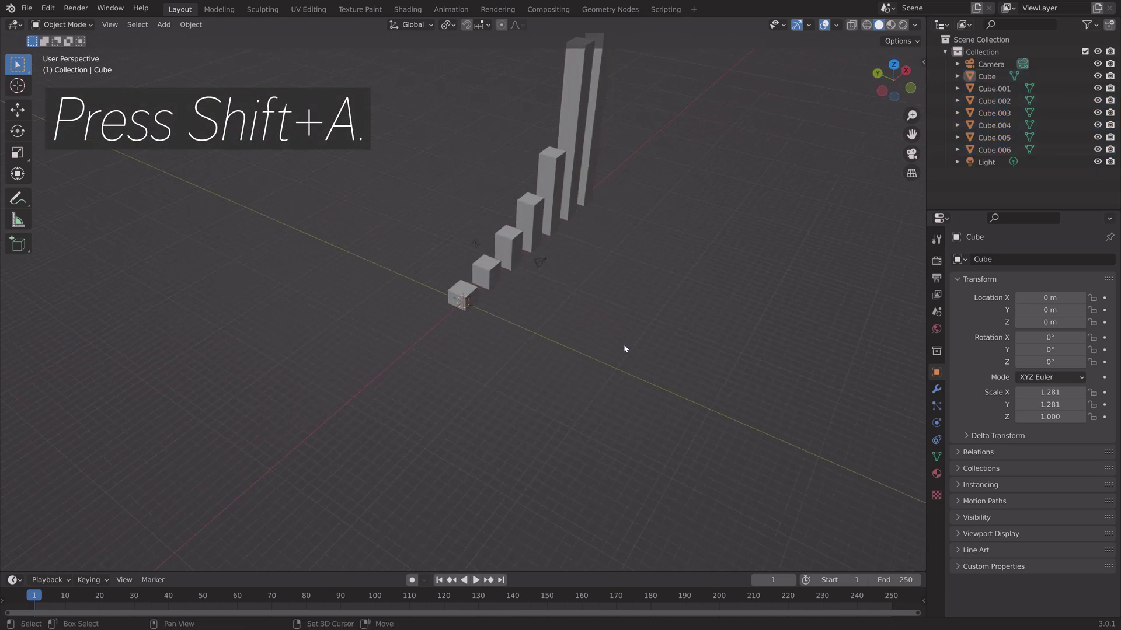
pyautogui.hotkey('shift', 'a')
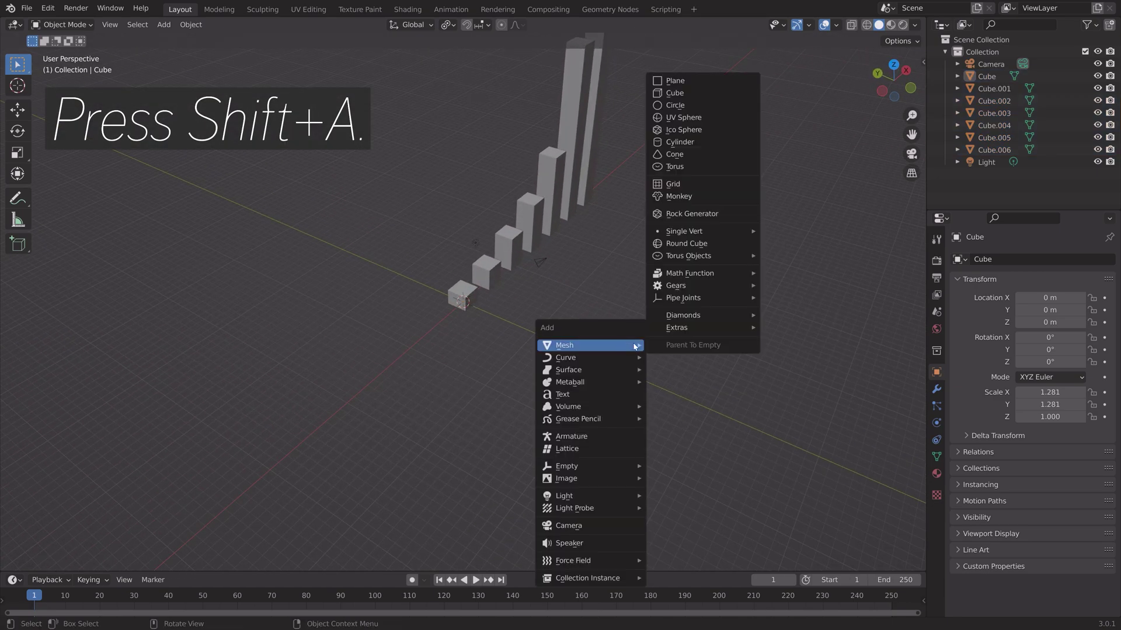
pyautogui.click(704, 95)
pyautogui.press('g')
pyautogui.press('y')
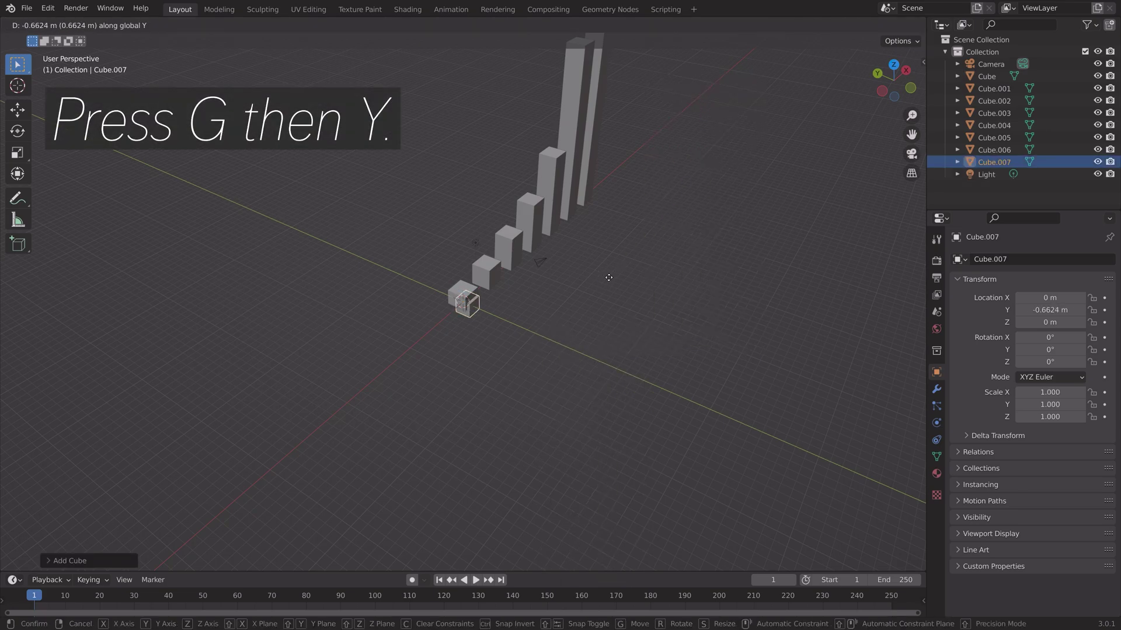
pyautogui.click(707, 365)
pyautogui.scroll(2, 707, 364)
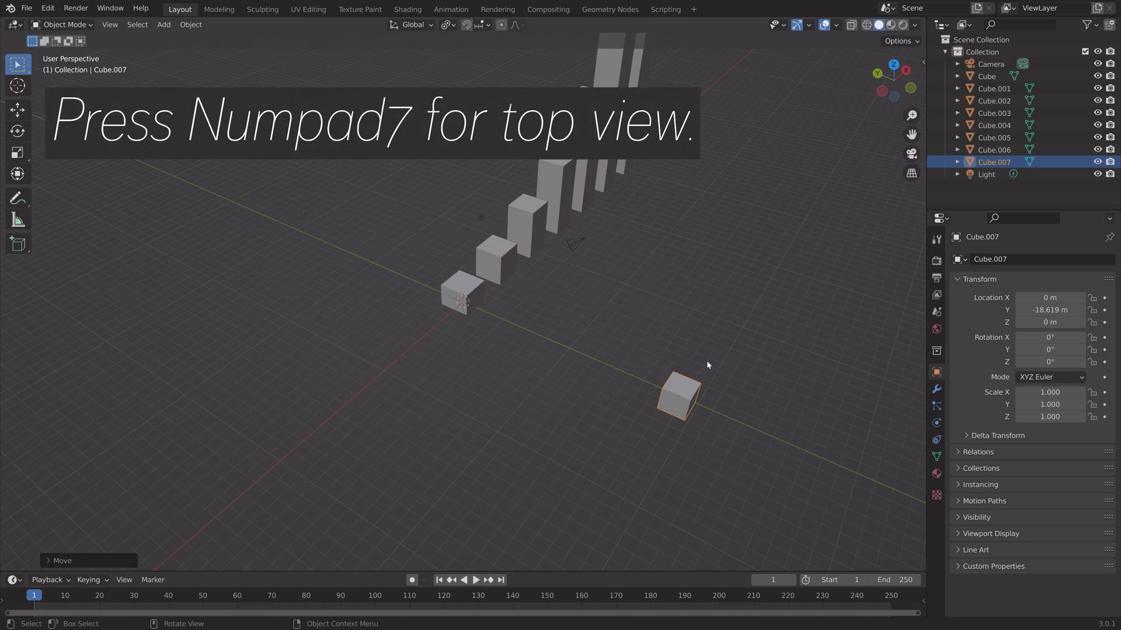
# - Stretch the new cube into a long bar by moving its positive X side face along X in Edit Mode
pyautogui.press('KP_7')
pyautogui.press('KP_Decimal')
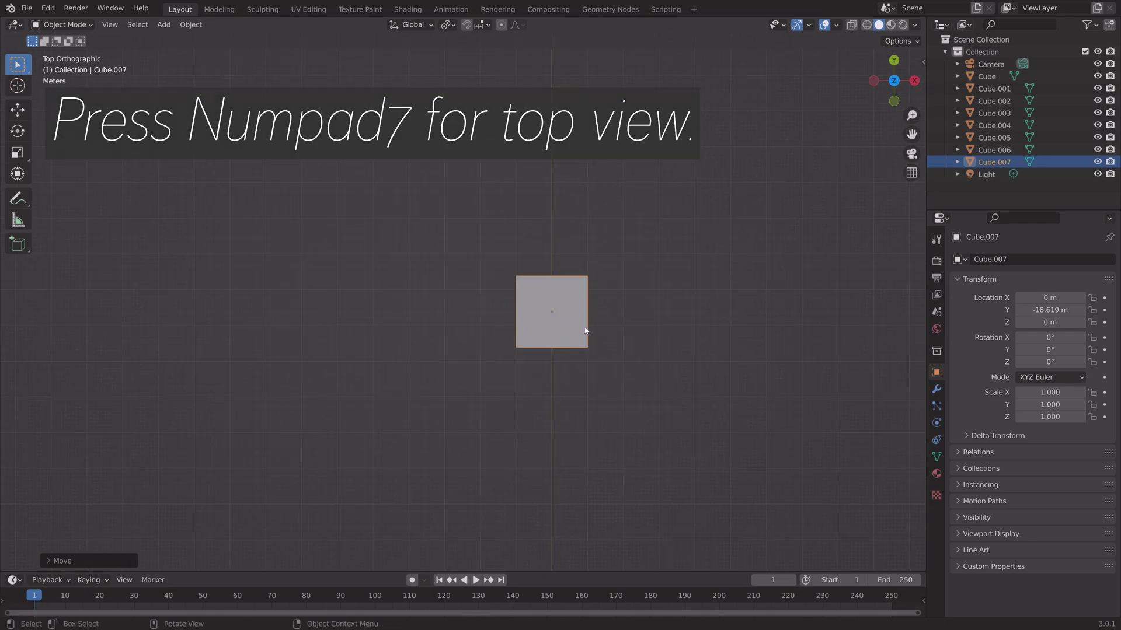
pyautogui.press('Tab')
pyautogui.moveTo(593, 323); pyautogui.dragTo(569, 380, button='middle')
pyautogui.click(128, 25)
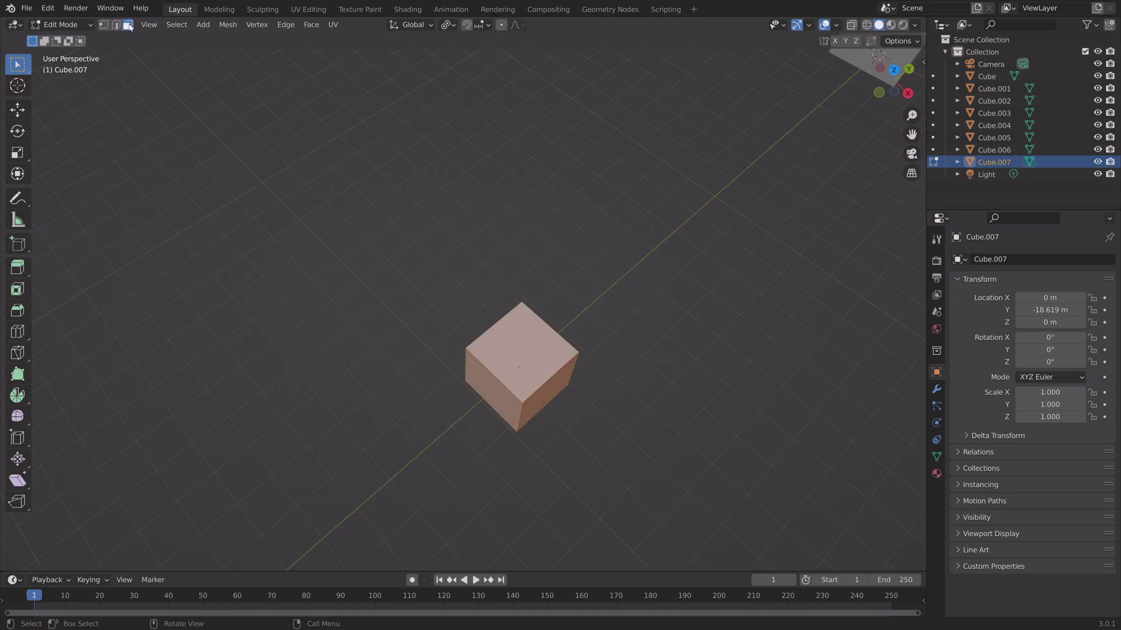
pyautogui.click(544, 397)
pyautogui.press('KP_7')
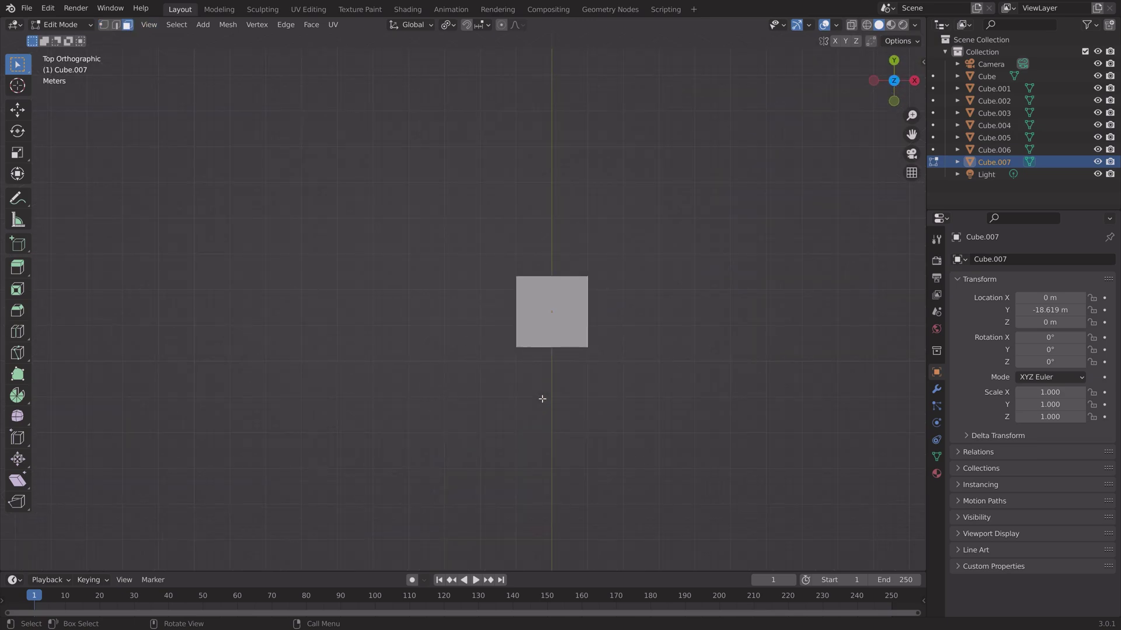
pyautogui.scroll(-3, 542, 398)
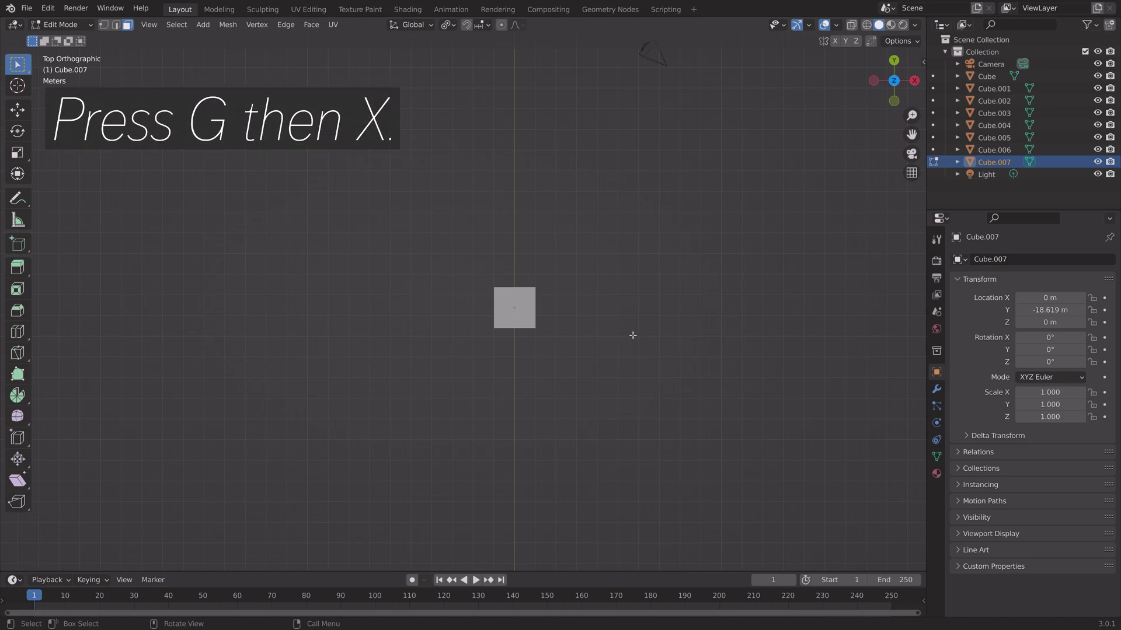
pyautogui.press('g')
pyautogui.press('x')
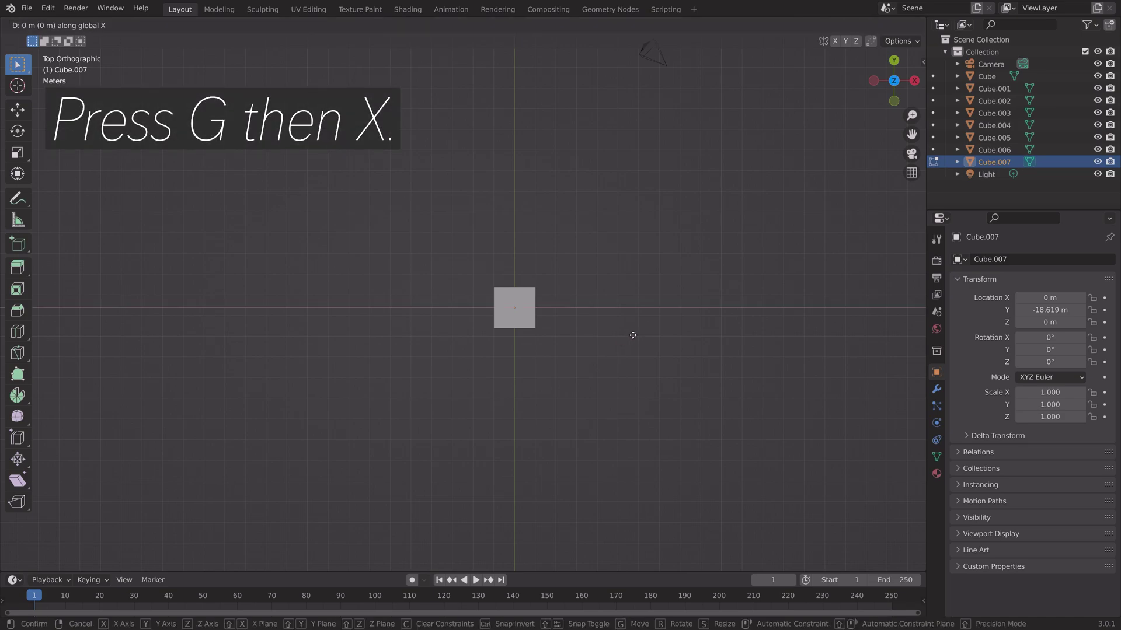
pyautogui.click(801, 310)
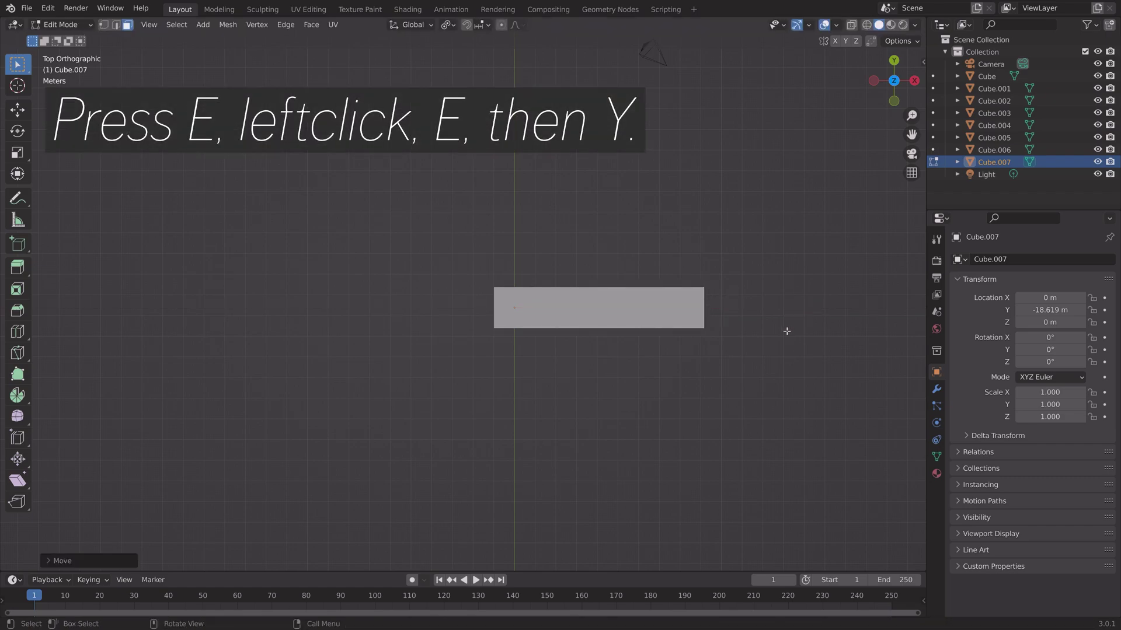
# - Extrude the bar's end face in place and scale it along Y to about three times its width for the arrowhead base
pyautogui.press('e')
pyautogui.click(764, 325)
pyautogui.press('s')
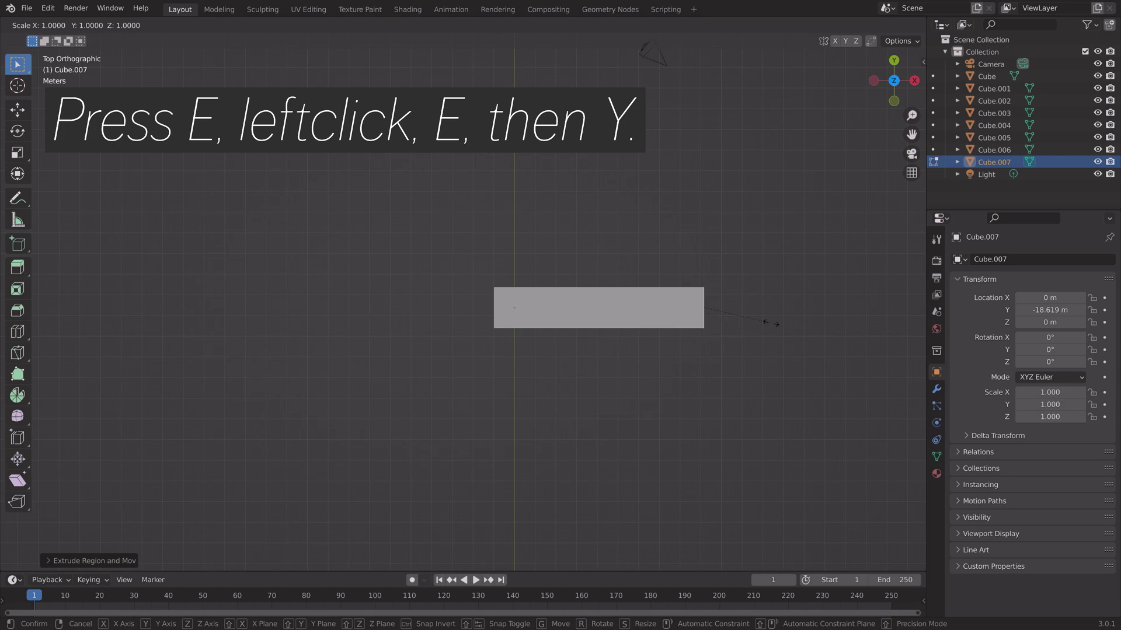
pyautogui.press('y')
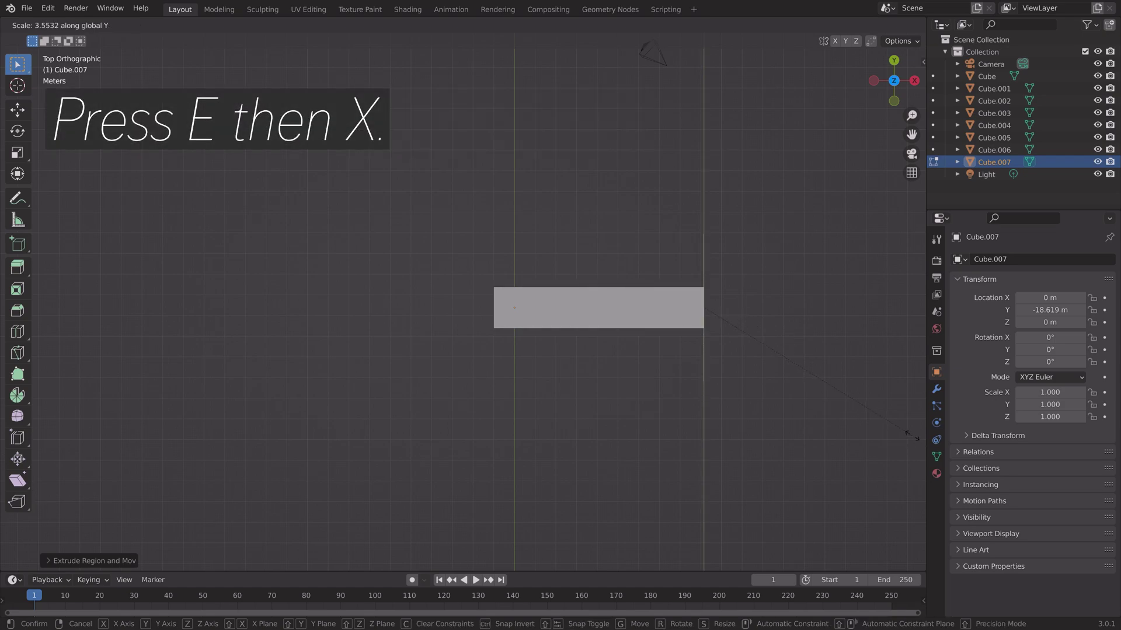
pyautogui.click(876, 409)
# - Extrude the widened face outward along X and scale its end along Y to about 0.19 to form the arrowhead
pyautogui.press('e')
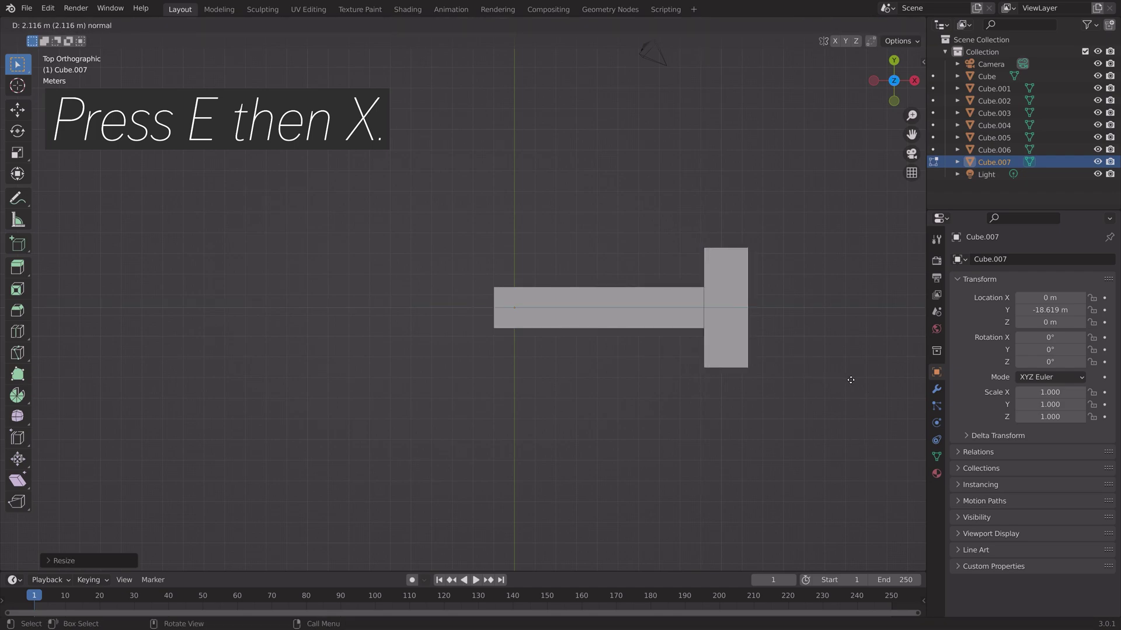
pyautogui.click(875, 387)
pyautogui.press('s')
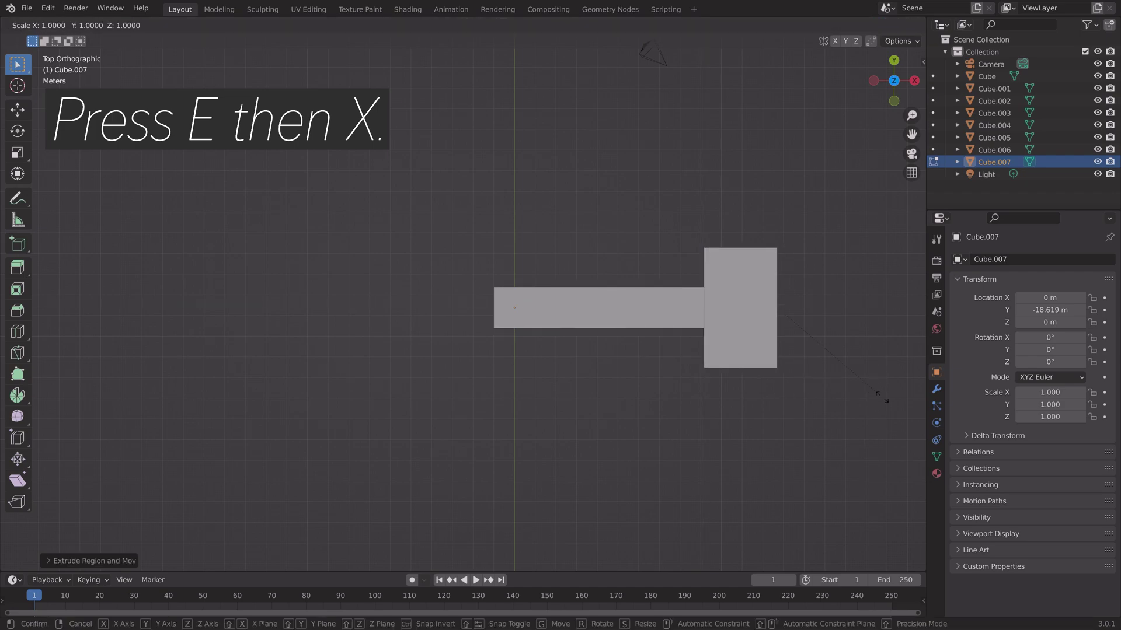
pyautogui.press('y')
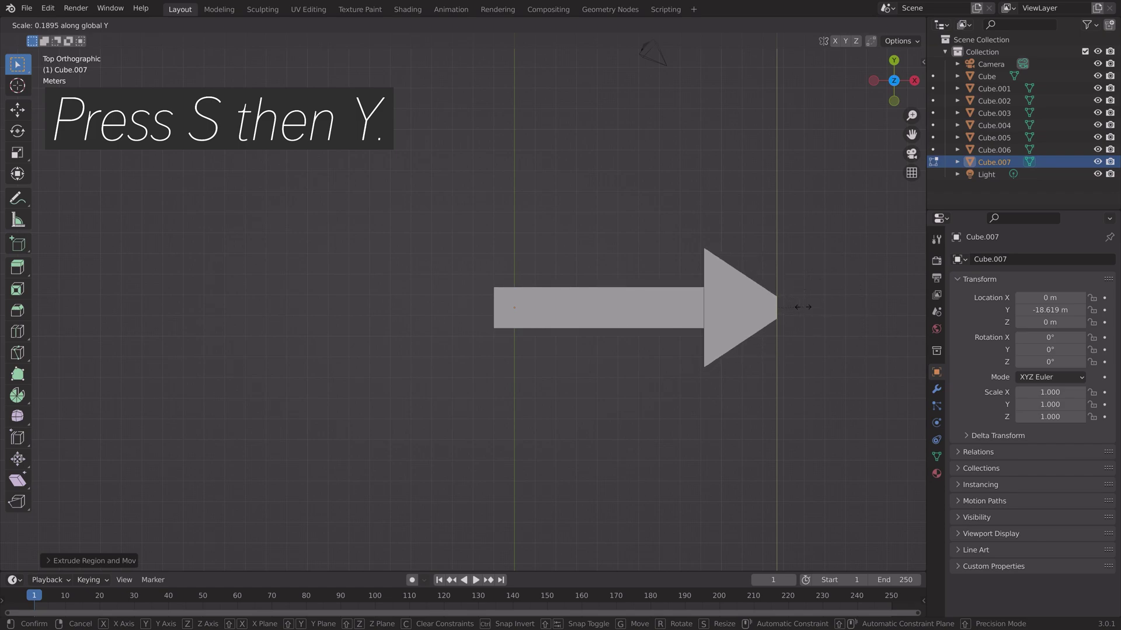
pyautogui.click(758, 363)
# - Scale the whole arrow object to about 1.477 along X and about 0.46 along Z in Object Mode
pyautogui.moveTo(757, 363)
pyautogui.mouseDown(button='middle')
pyautogui.moveTo(818, 321)
pyautogui.moveTo(791, 275)
pyautogui.moveTo(745, 278)
pyautogui.moveTo(749, 349)
pyautogui.mouseUp(button='middle')
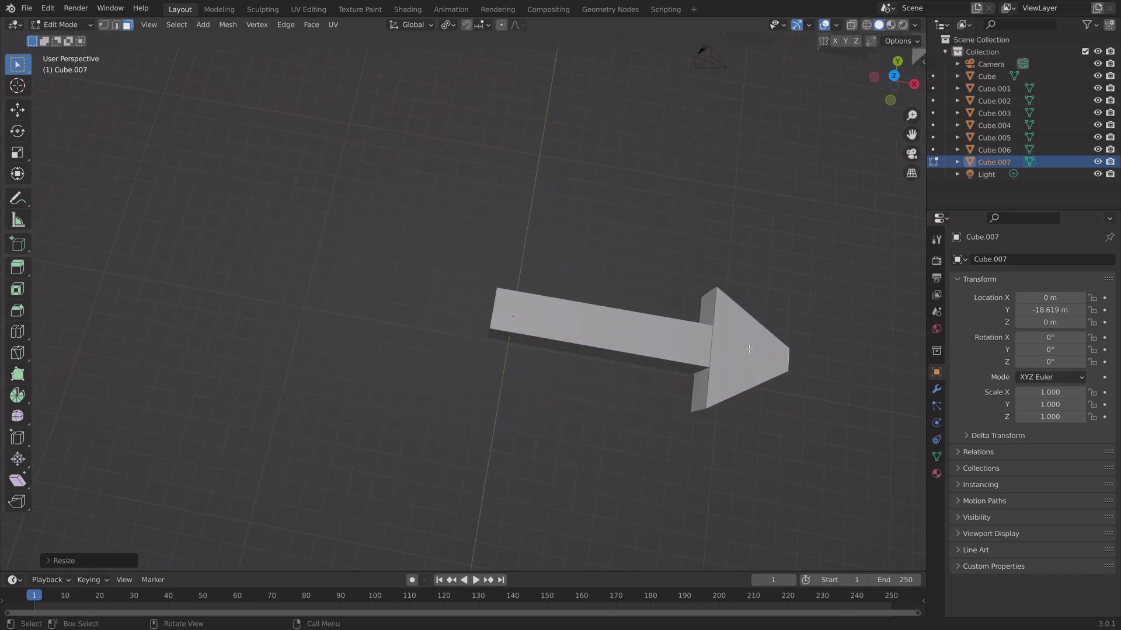
pyautogui.press('Tab')
pyautogui.press('s')
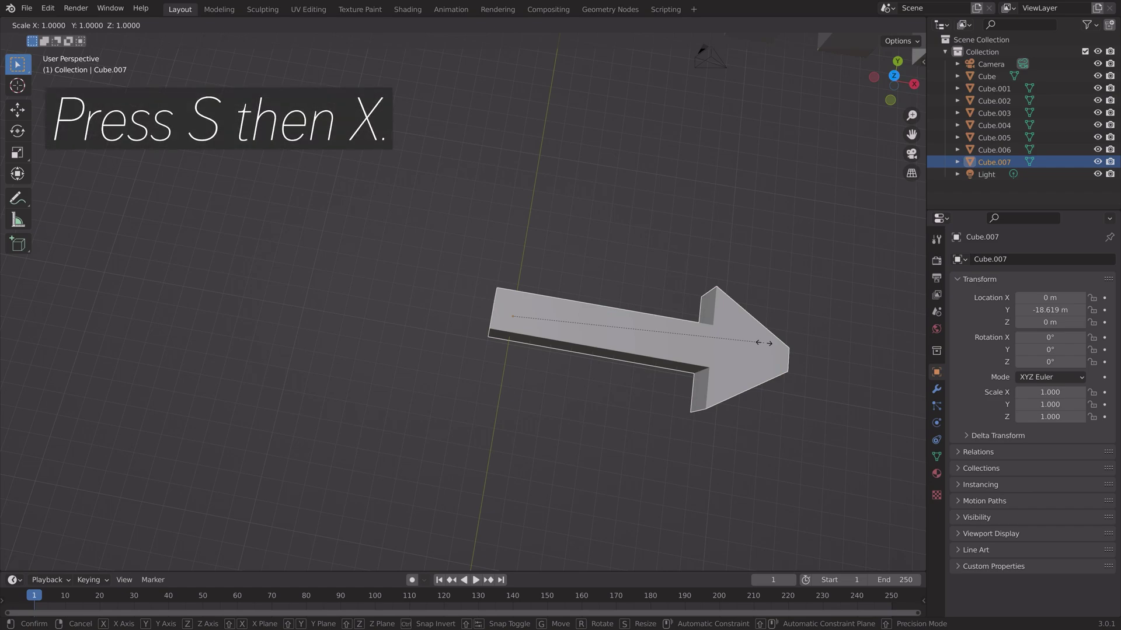
pyautogui.press('x')
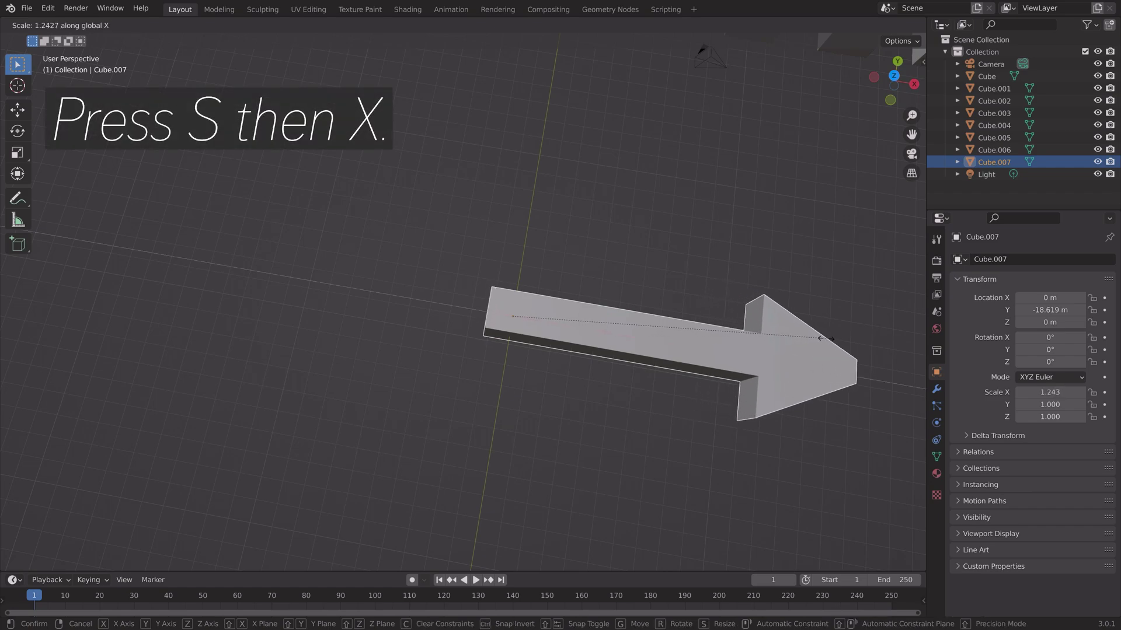
pyautogui.click(888, 337)
pyautogui.moveTo(728, 370); pyautogui.dragTo(733, 304, button='middle')
pyautogui.press('s')
pyautogui.press('z')
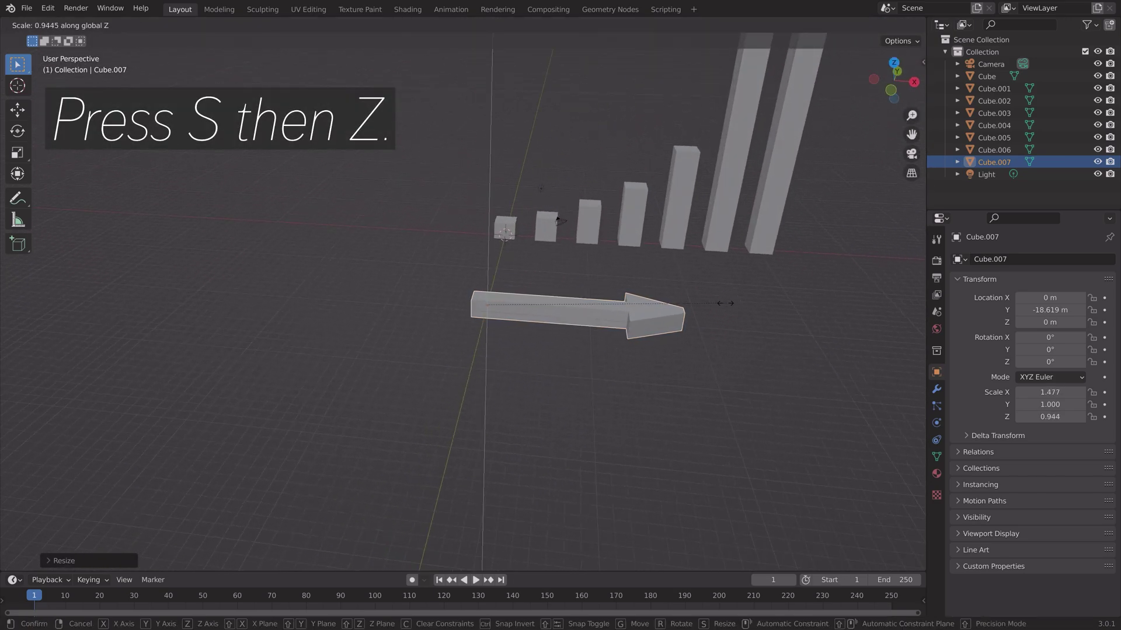
pyautogui.click(605, 299)
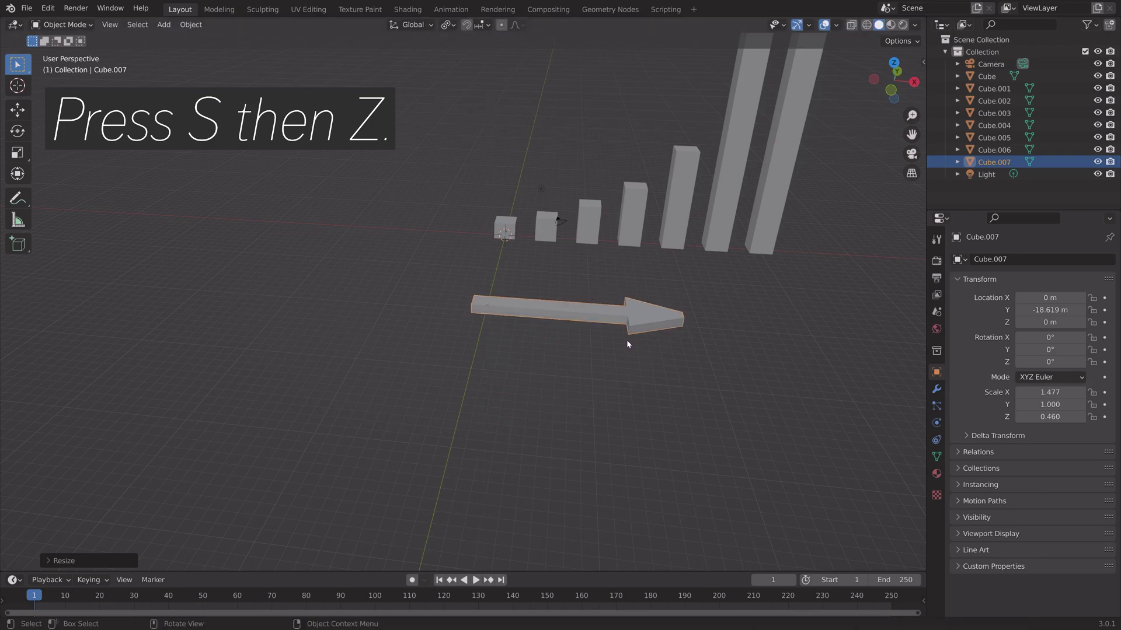
# - Save the scene as a new file named tut1.blend
pyautogui.hotkey('ctrl', 'shift', 's')
pyautogui.click(704, 485)
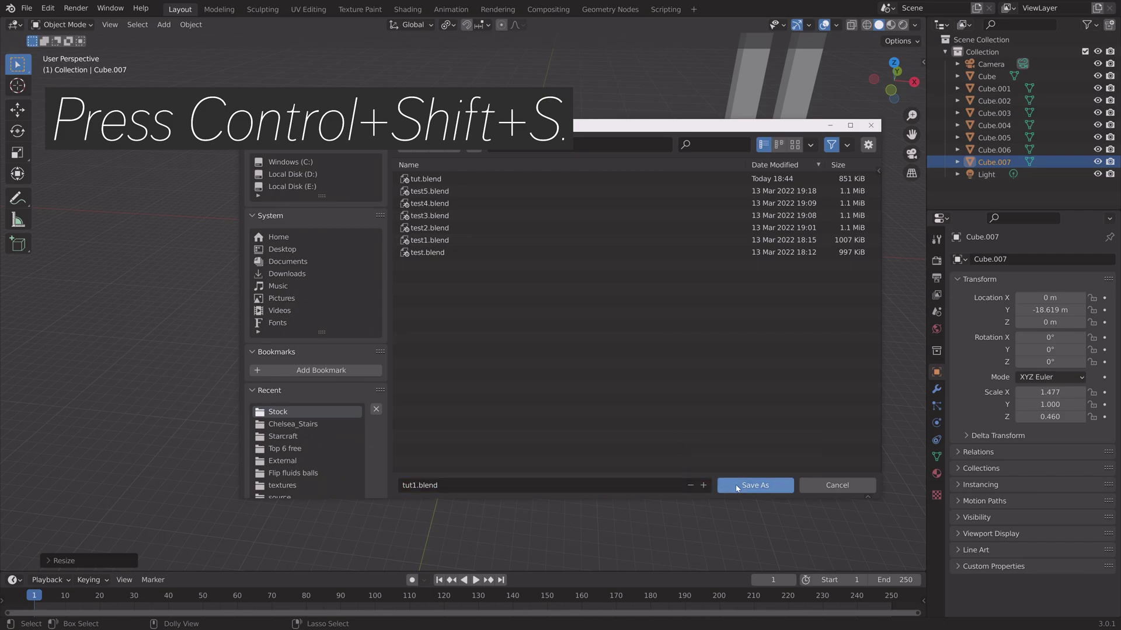
pyautogui.click(754, 485)
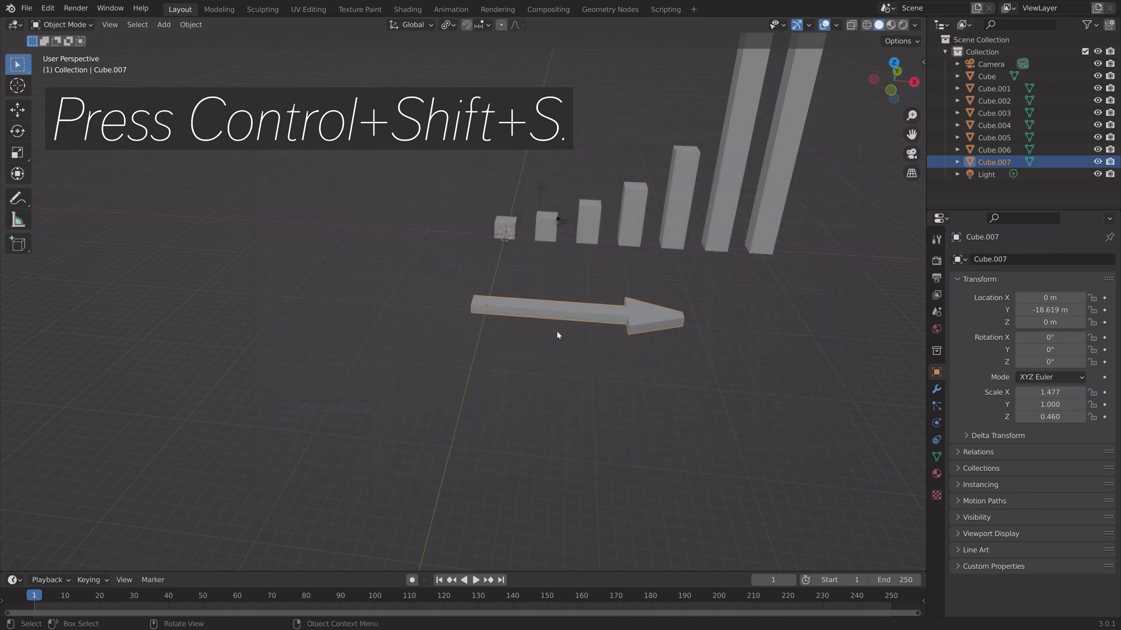
# - Flatten the arrow further along Z to a Z scale of about 0.314
pyautogui.scroll(5, 675, 332)
pyautogui.scroll(-2, 446, 333)
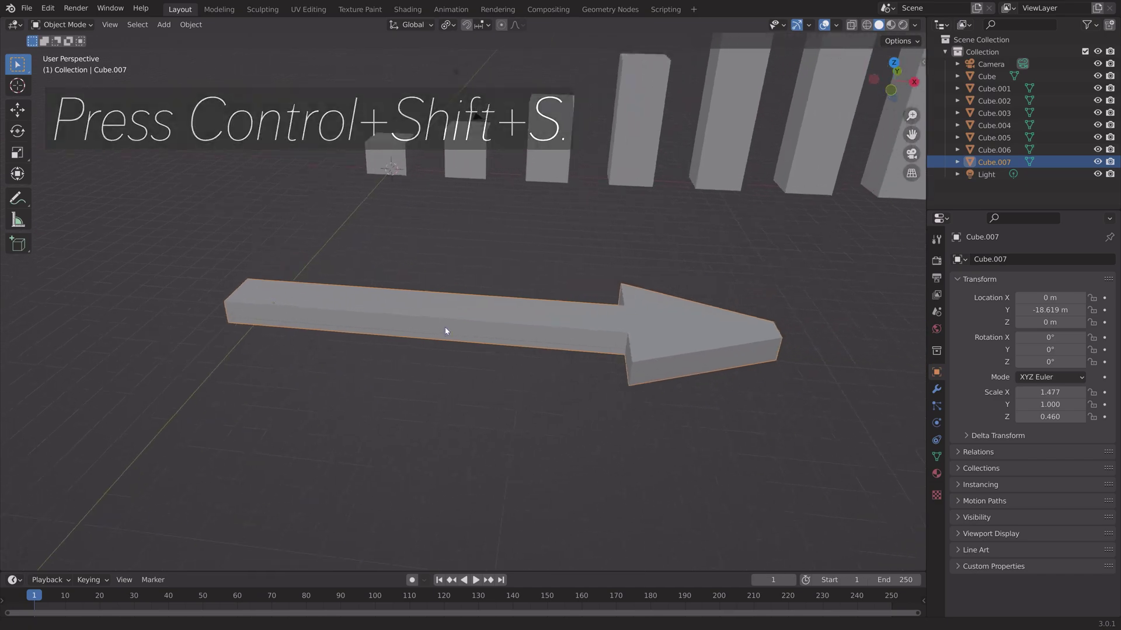
pyautogui.press('s')
pyautogui.press('z')
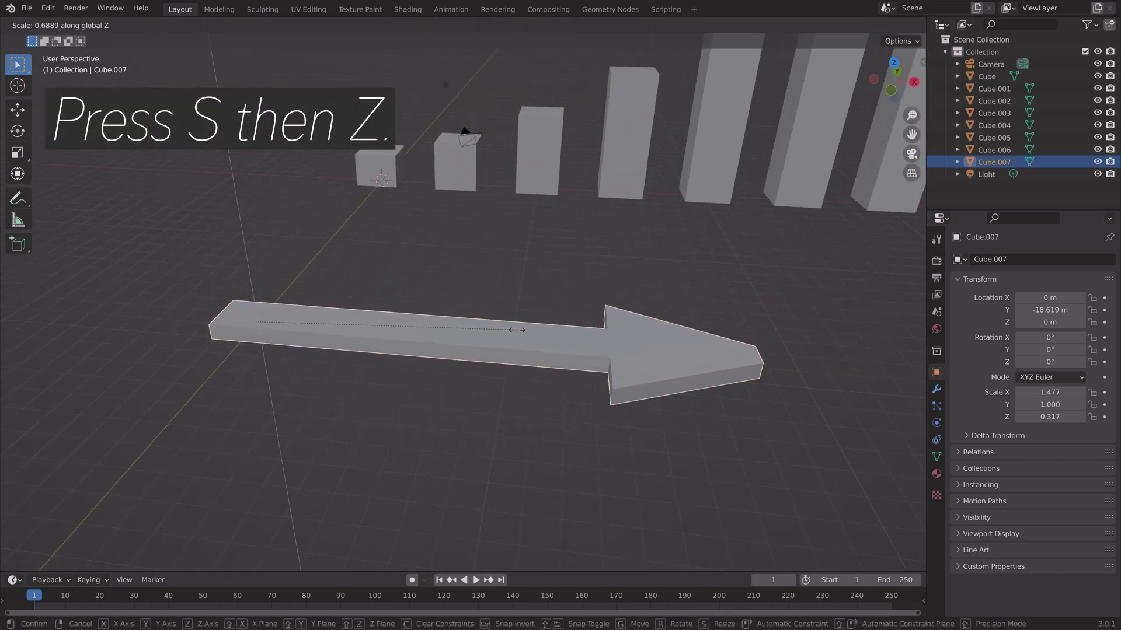
pyautogui.click(515, 331)
# - Add a dense series of evenly spaced loop cuts across the arrow's shaft in Edit Mode
pyautogui.press('Tab')
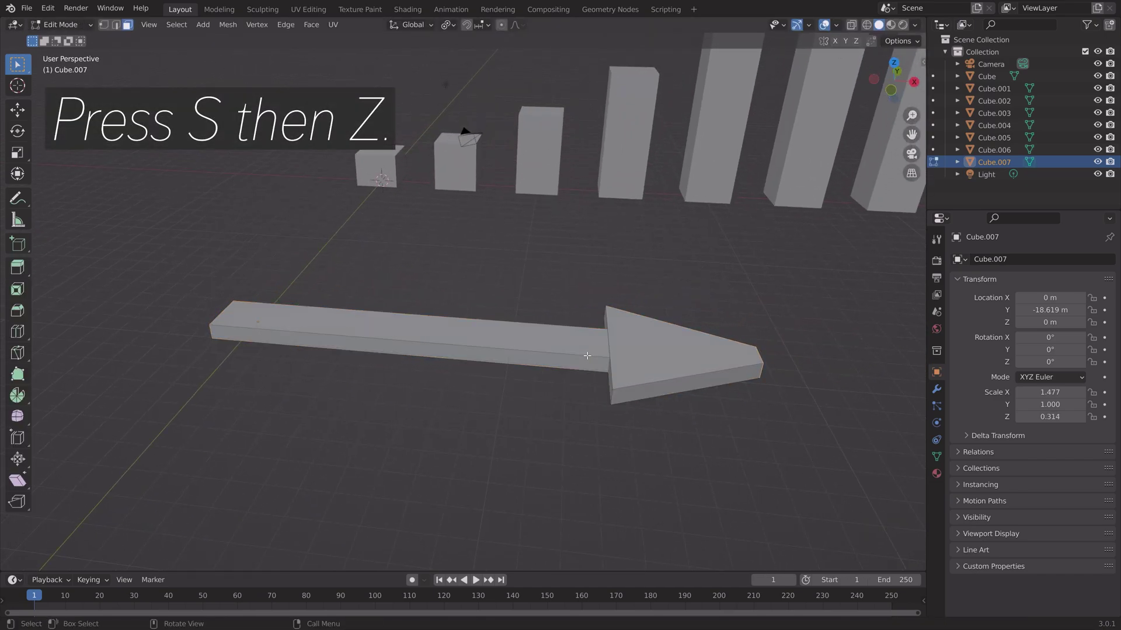
pyautogui.hotkey('ctrl', 'r')
pyautogui.scroll(20, 513, 351)
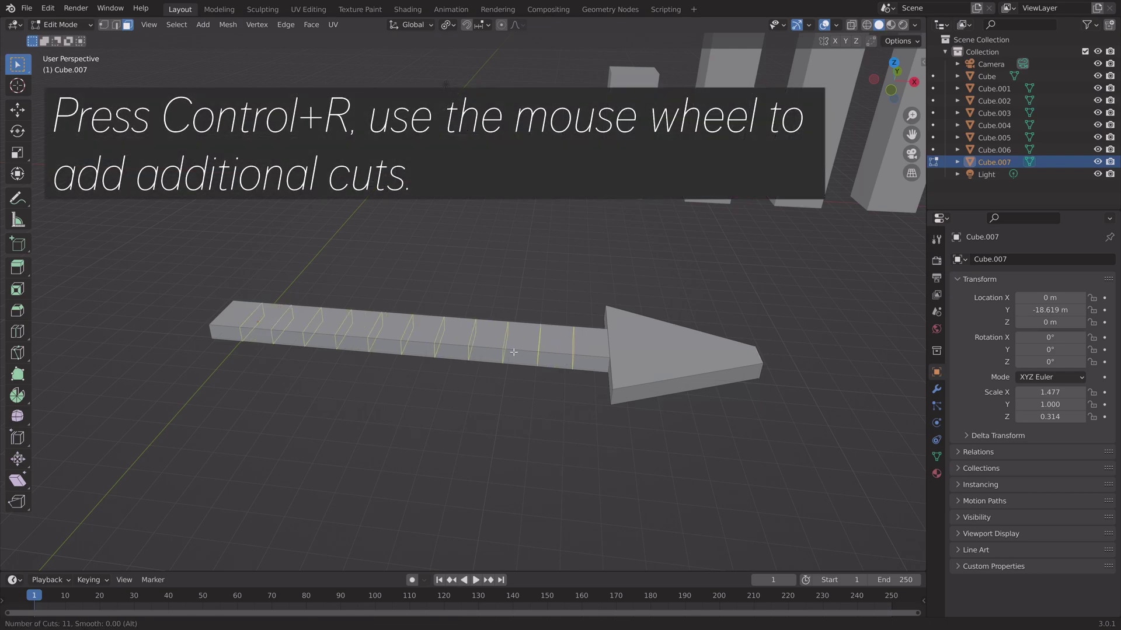
pyautogui.scroll(-1, 513, 352)
pyautogui.scroll(-3, 513, 352)
pyautogui.click(513, 352)
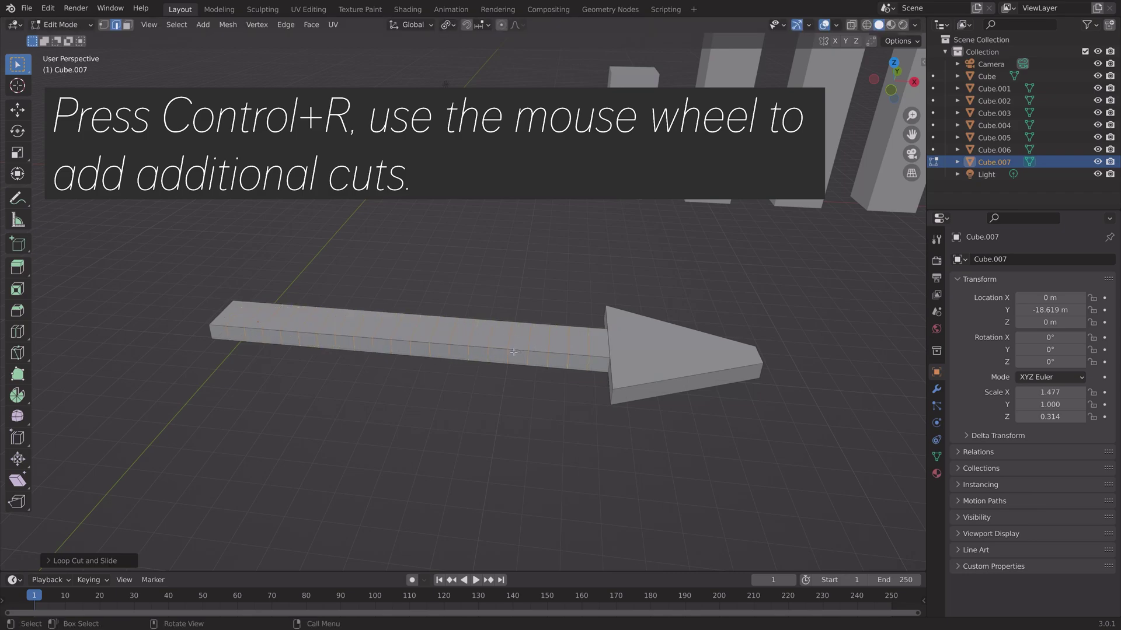
# - Add seven evenly spaced loop cuts across the arrowhead and return to Object Mode
pyautogui.hotkey('ctrl', 'r')
pyautogui.scroll(6, 682, 370)
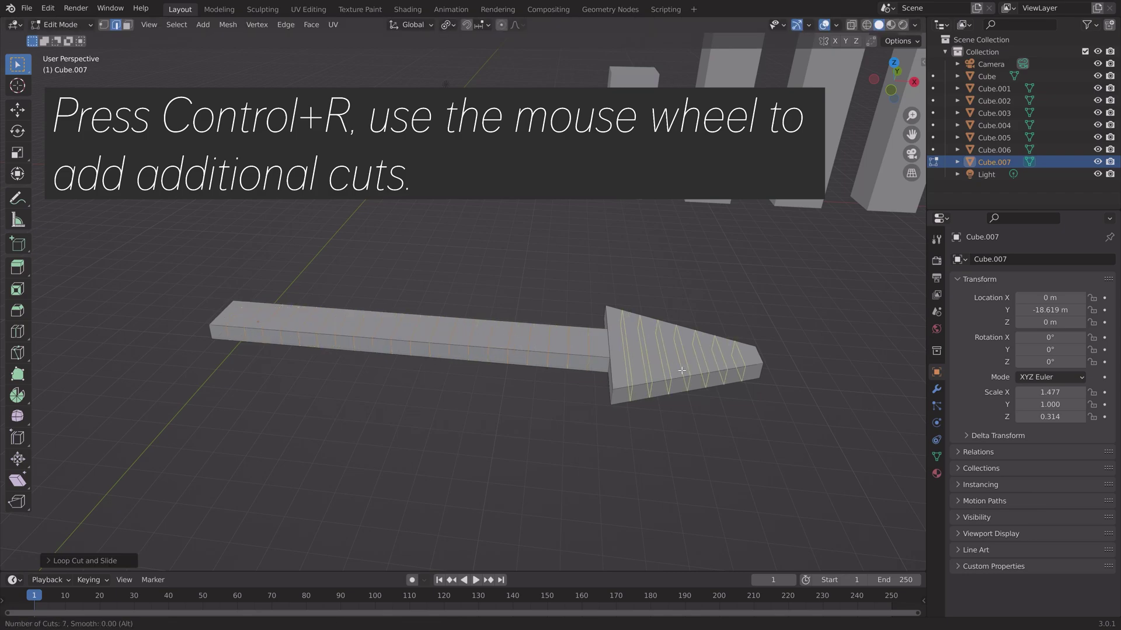
pyautogui.click(682, 371)
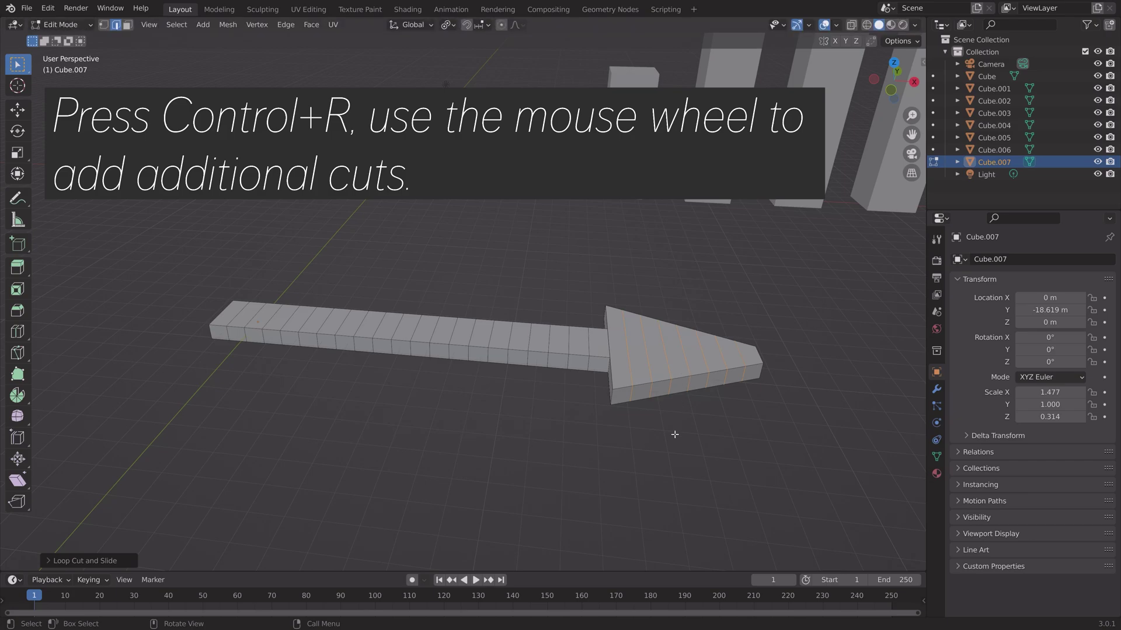
pyautogui.press('Tab')
pyautogui.scroll(-5, 675, 434)
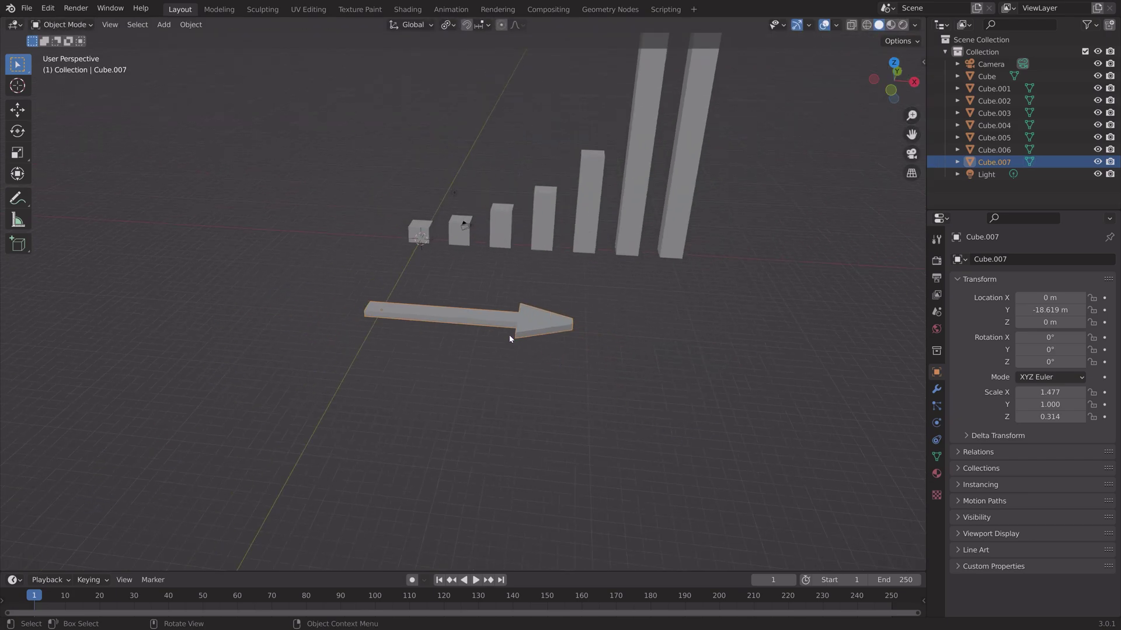
# - Check in the add-on preferences, filtered by "extra", whether the curve and mesh Extra Objects add-ons are enabled
pyautogui.click(48, 8)
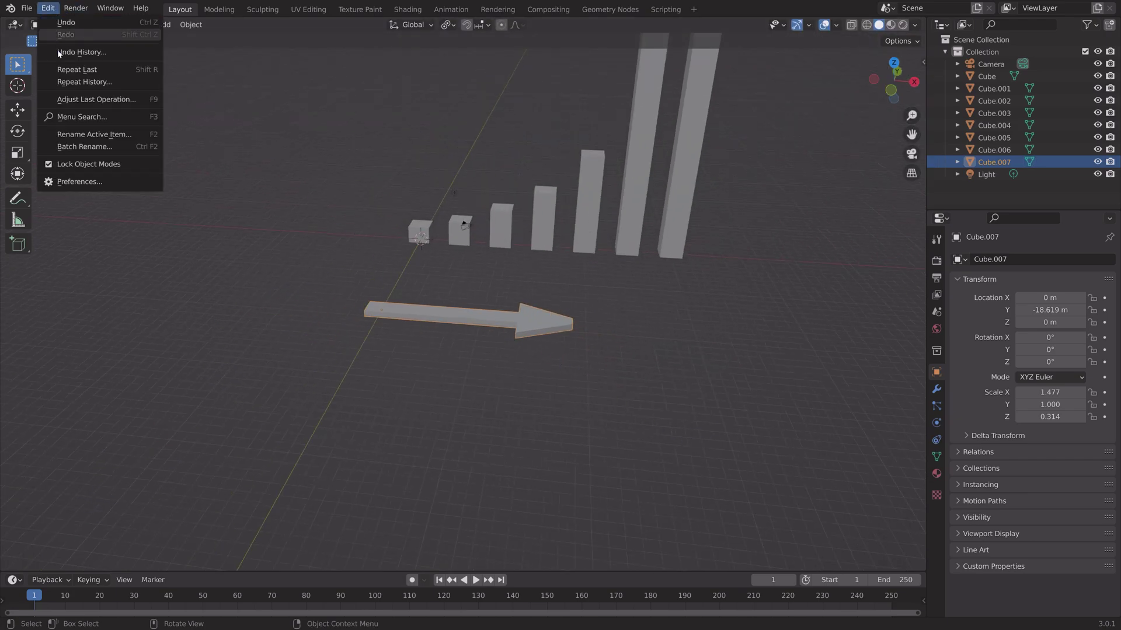
pyautogui.click(76, 182)
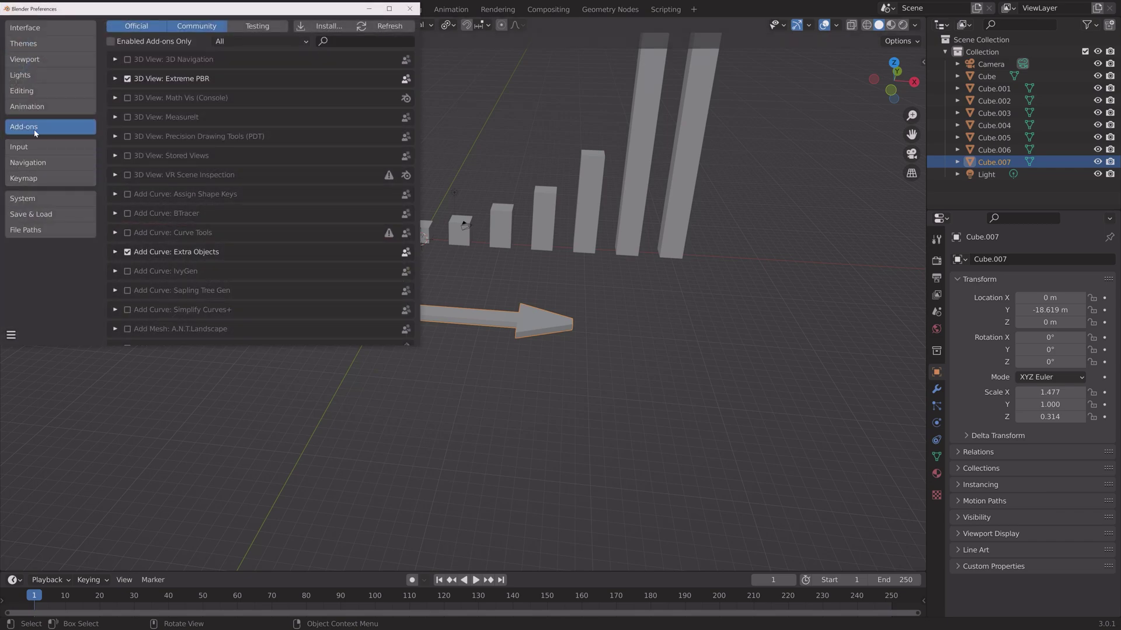
pyautogui.click(331, 42)
pyautogui.write('extra')
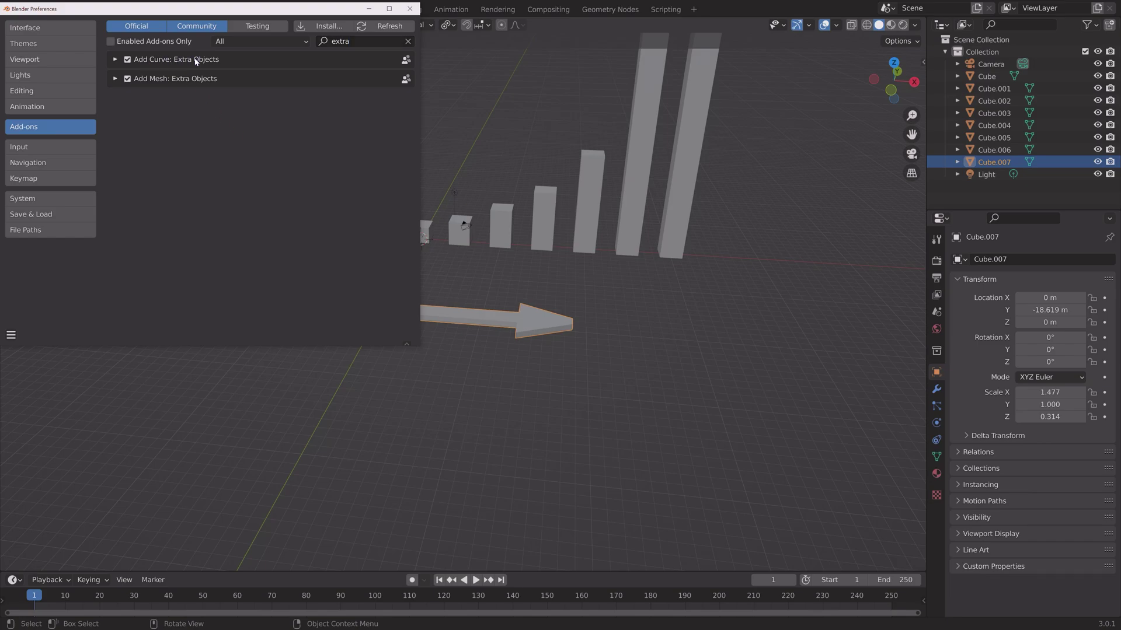
pyautogui.click(410, 9)
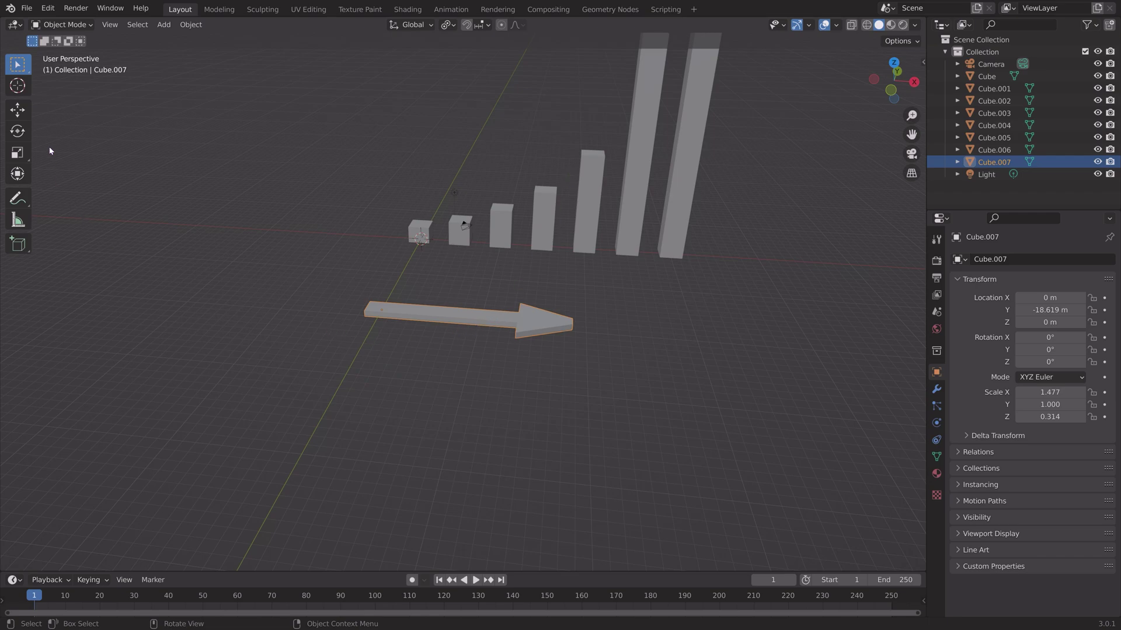
# - Place the 3D cursor between the columns and the arrow and add an Arc curve there
pyautogui.click(17, 86)
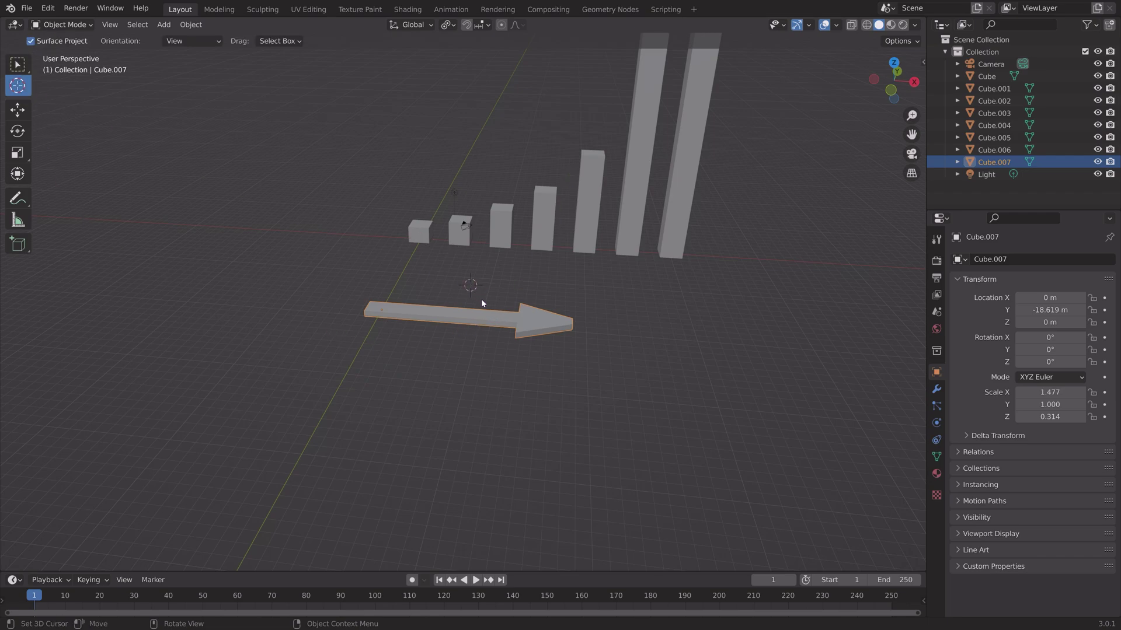
pyautogui.scroll(3, 481, 299)
pyautogui.hotkey('shift', 'a')
pyautogui.moveTo(484, 304)
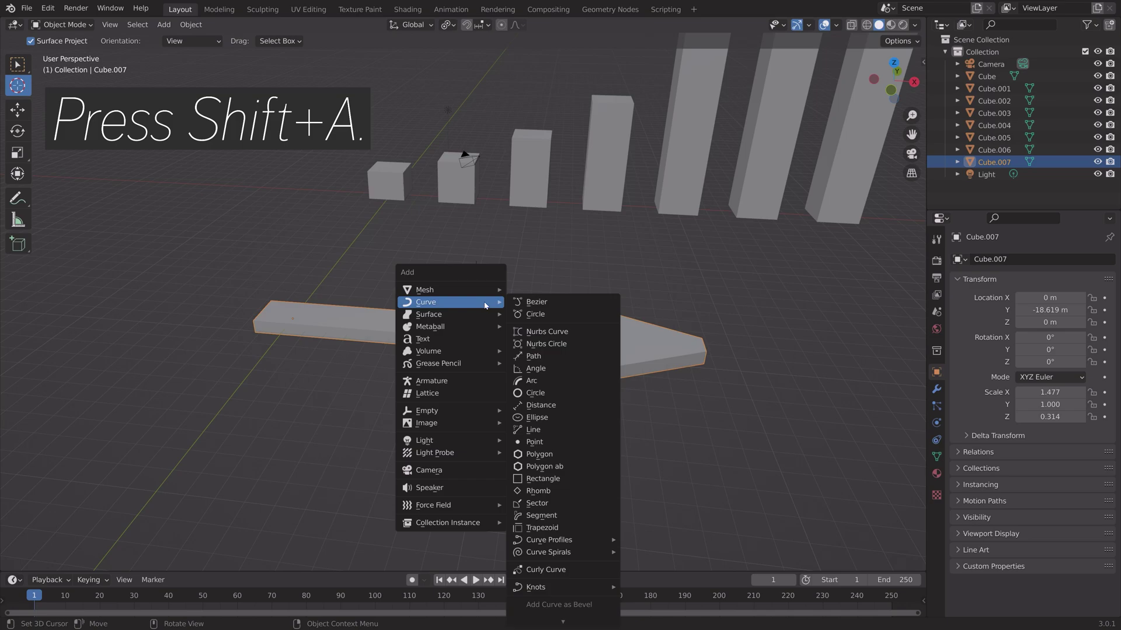
pyautogui.click(551, 381)
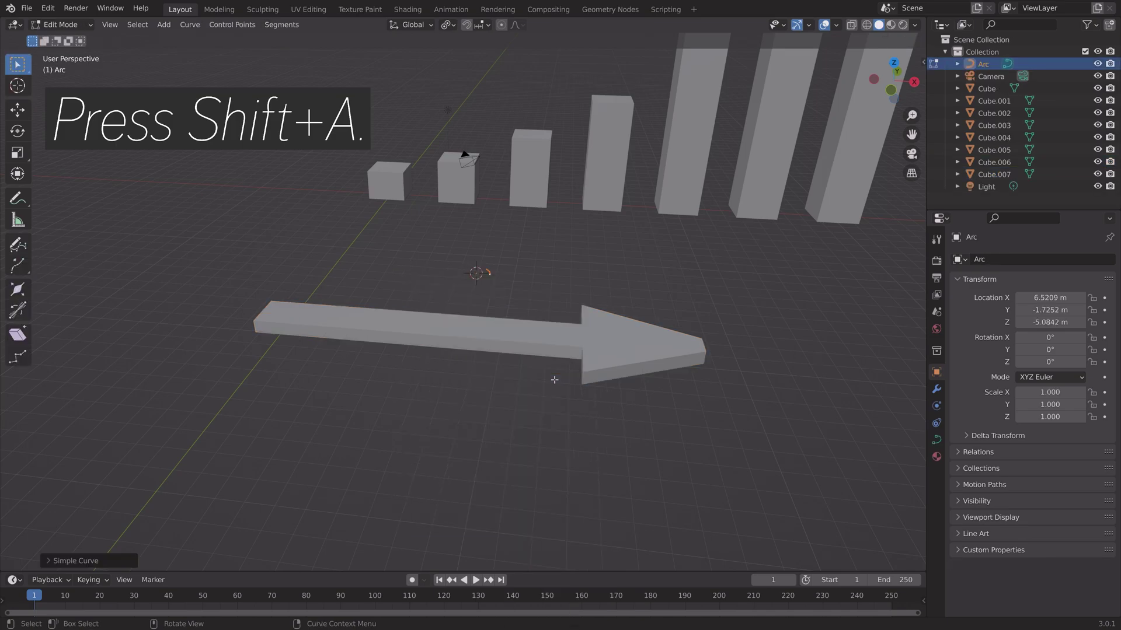
# - Set the new arc to 43 sides and a radius of 15 m in its creation options
pyautogui.click(114, 564)
pyautogui.scroll(5, 327, 240)
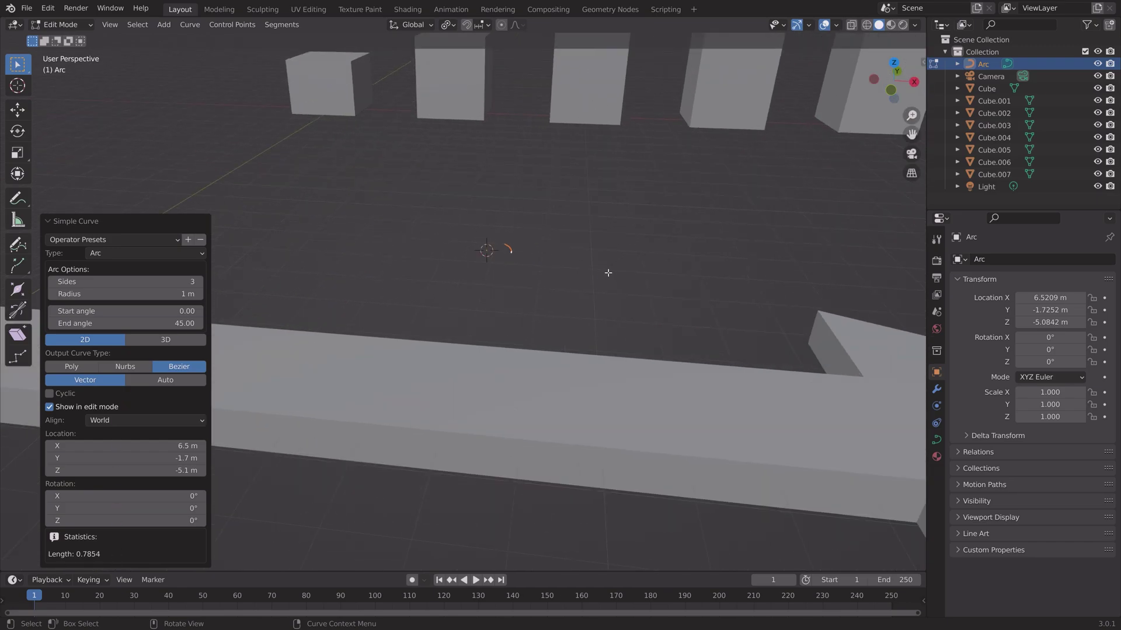
pyautogui.moveTo(171, 300)
pyautogui.mouseDown()
pyautogui.moveTo(471, 288)
pyautogui.moveTo(150, 303)
pyautogui.mouseUp()
pyautogui.keyDown('ctrl'); pyautogui.moveTo(68, 299); pyautogui.dragTo(114, 310, button='middle'); pyautogui.keyUp('ctrl')
pyautogui.moveTo(114, 302)
pyautogui.mouseDown()
pyautogui.moveTo(143, 305)
pyautogui.moveTo(133, 306)
pyautogui.mouseUp()
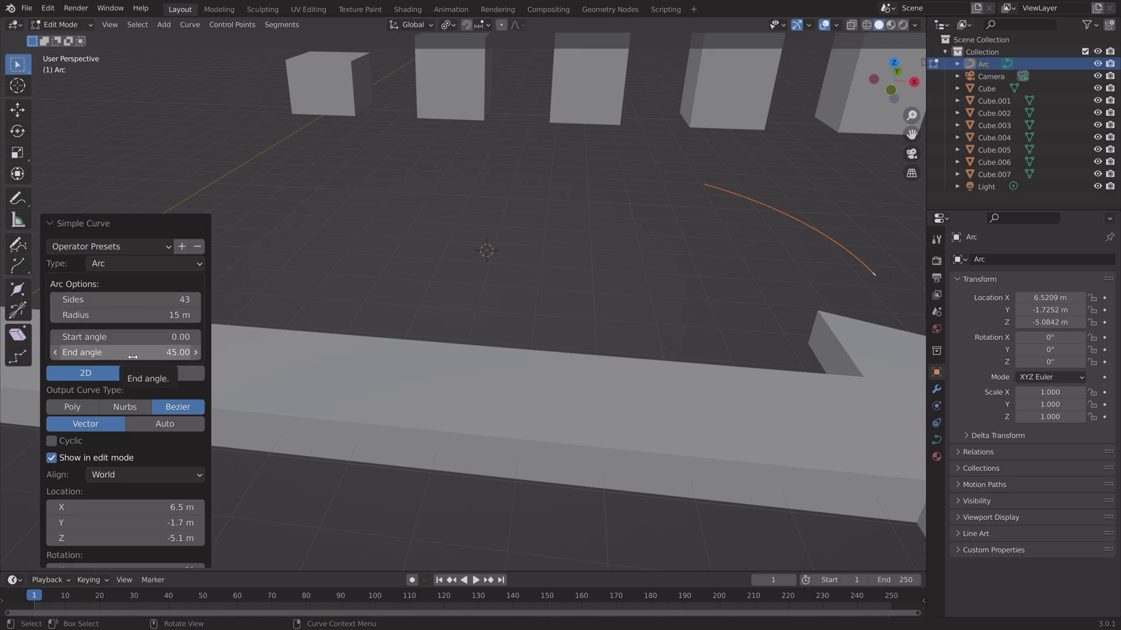
# - Increase the arc's end angle to about 112 degrees in its creation options
pyautogui.press('KP_Subtract')
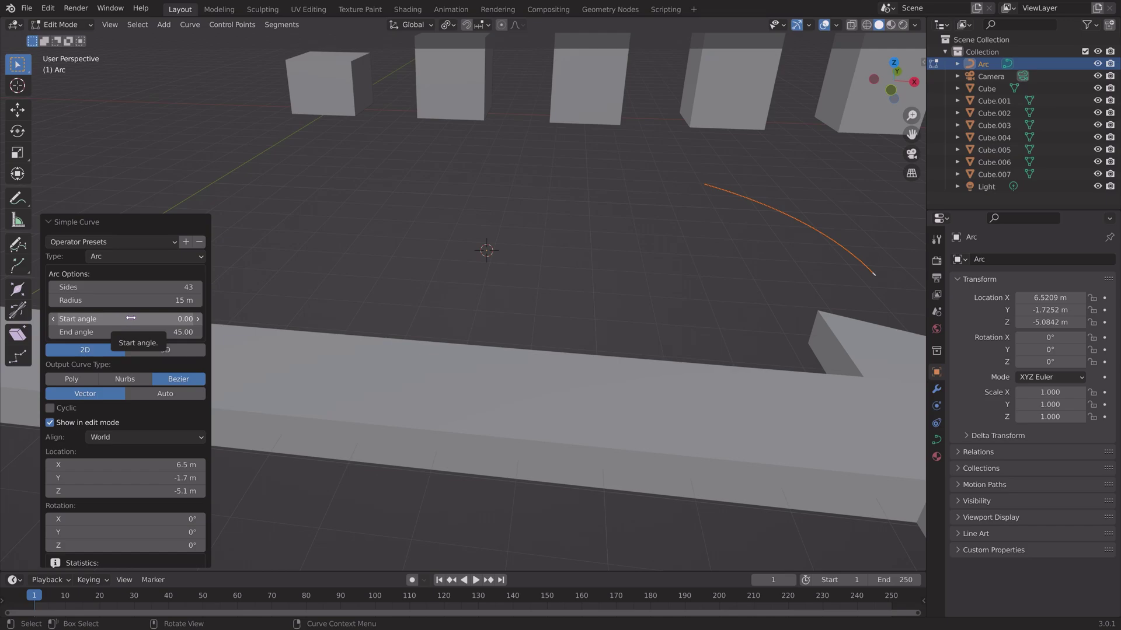
pyautogui.moveTo(169, 332); pyautogui.dragTo(293, 356)
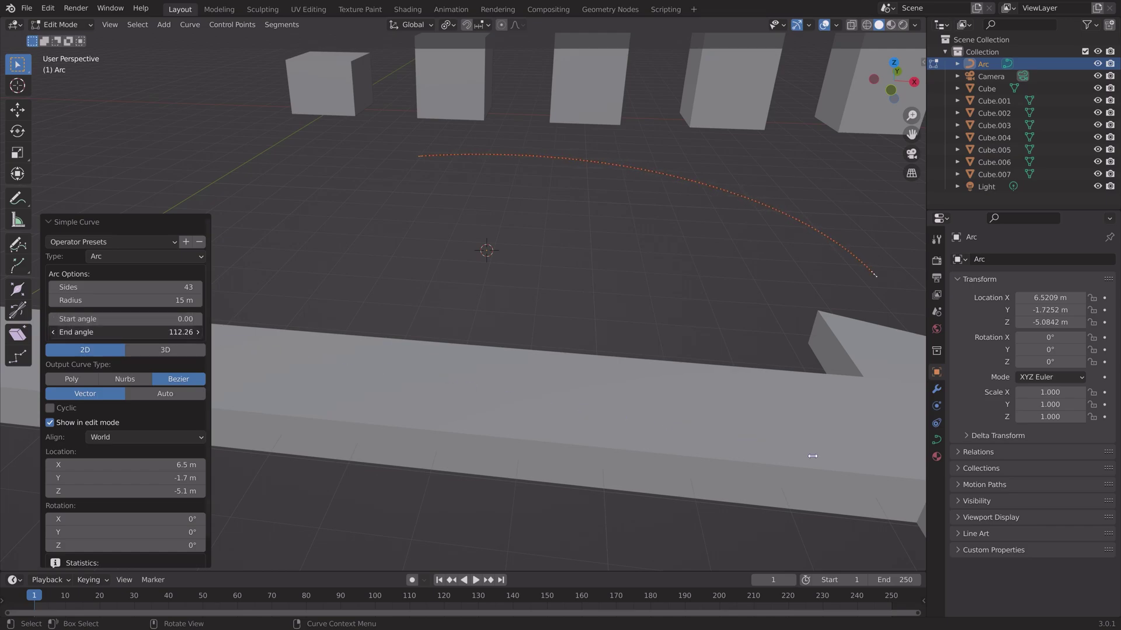
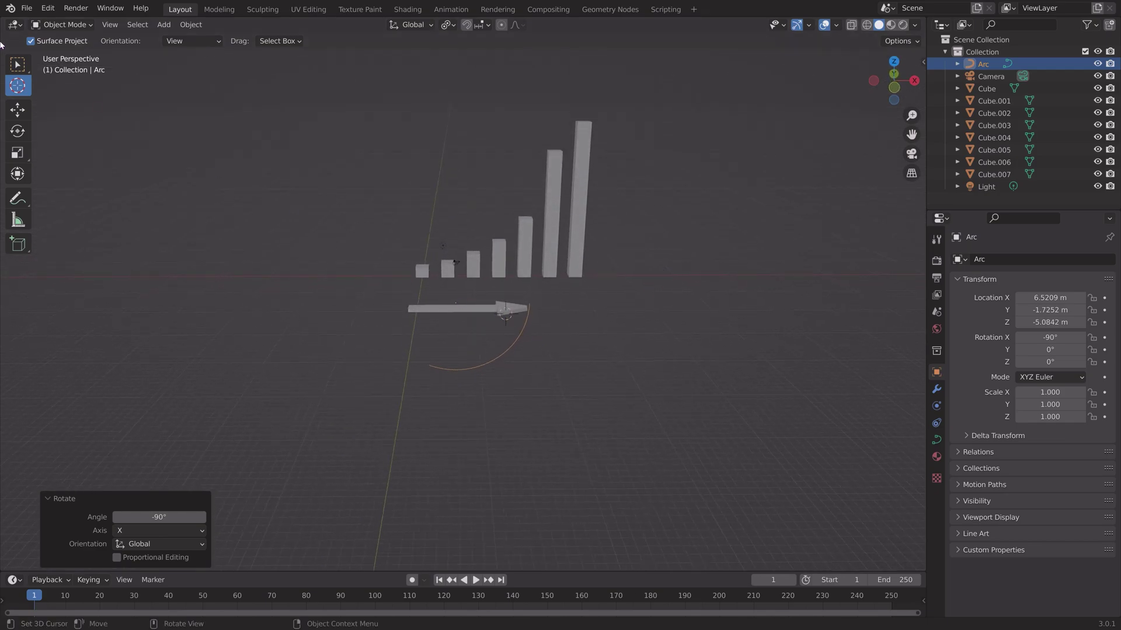
# - Give the arrow a Curve modifier that uses the arc as its curve object
pyautogui.click(17, 65)
pyautogui.click(499, 318)
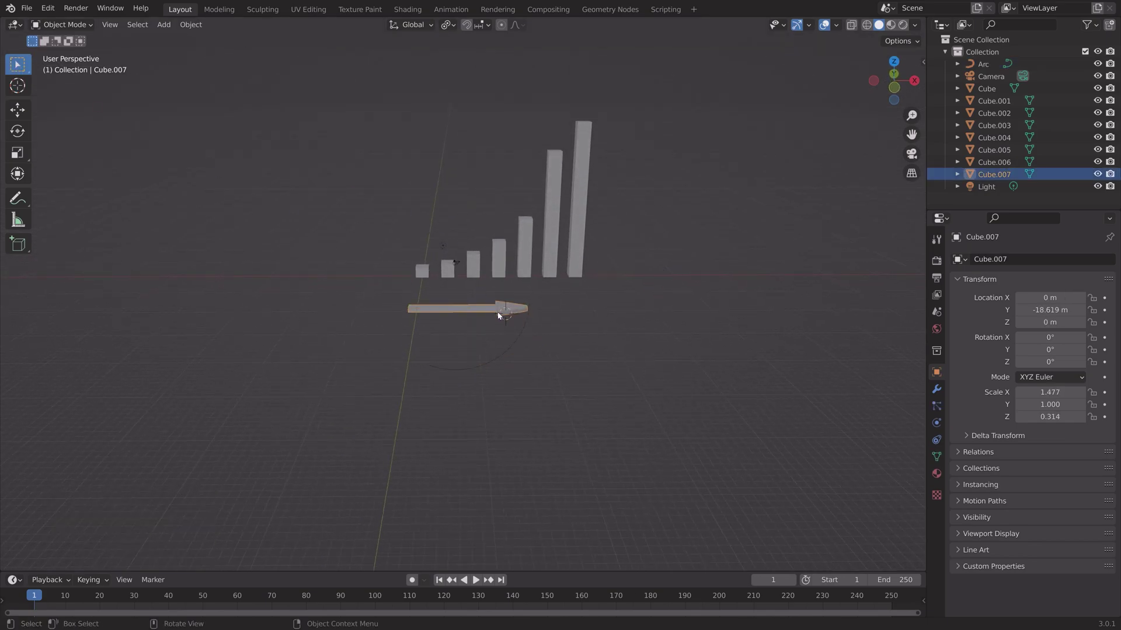
pyautogui.click(936, 389)
pyautogui.click(985, 260)
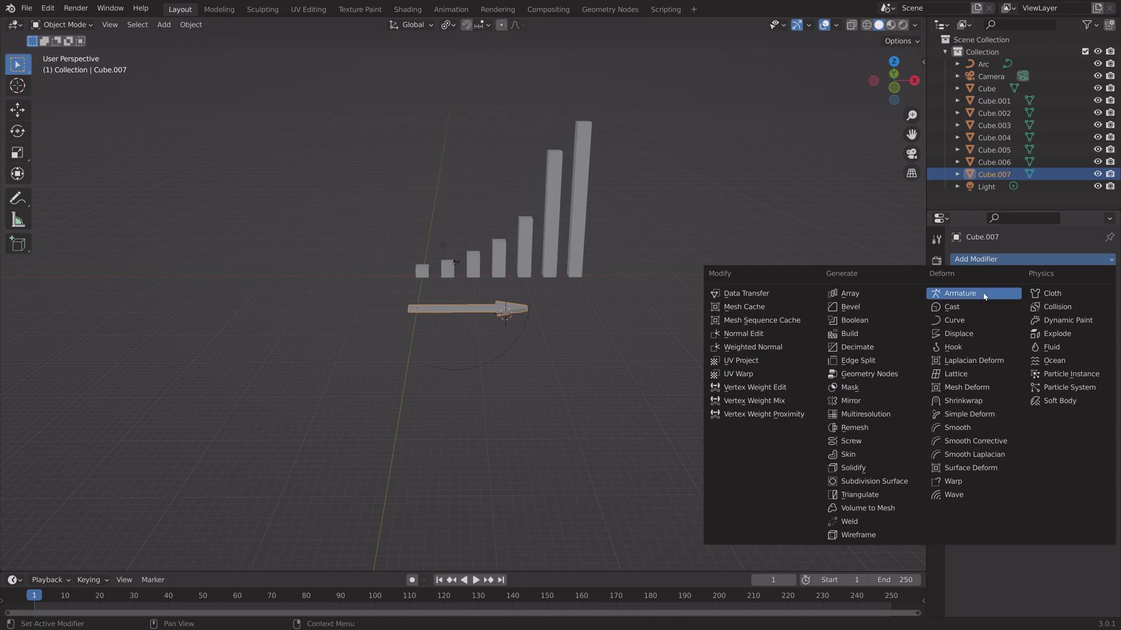
pyautogui.click(983, 320)
pyautogui.click(1091, 298)
pyautogui.click(521, 334)
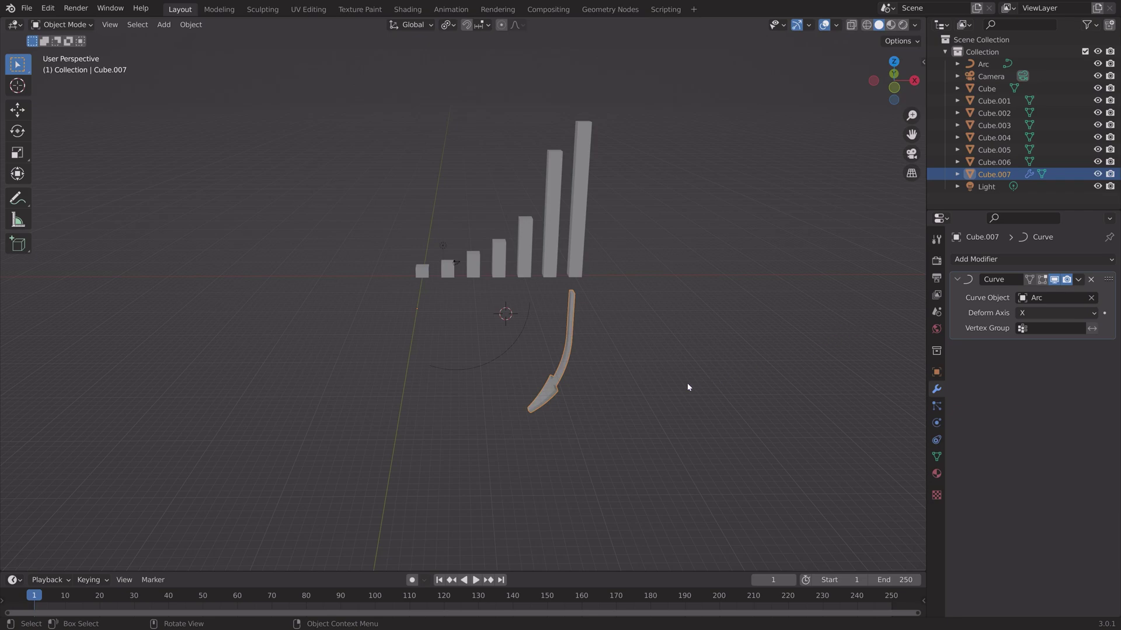
# - Move the arrow about 10.4 m along the X axis so it bends further around the arc
pyautogui.scroll(3, 615, 377)
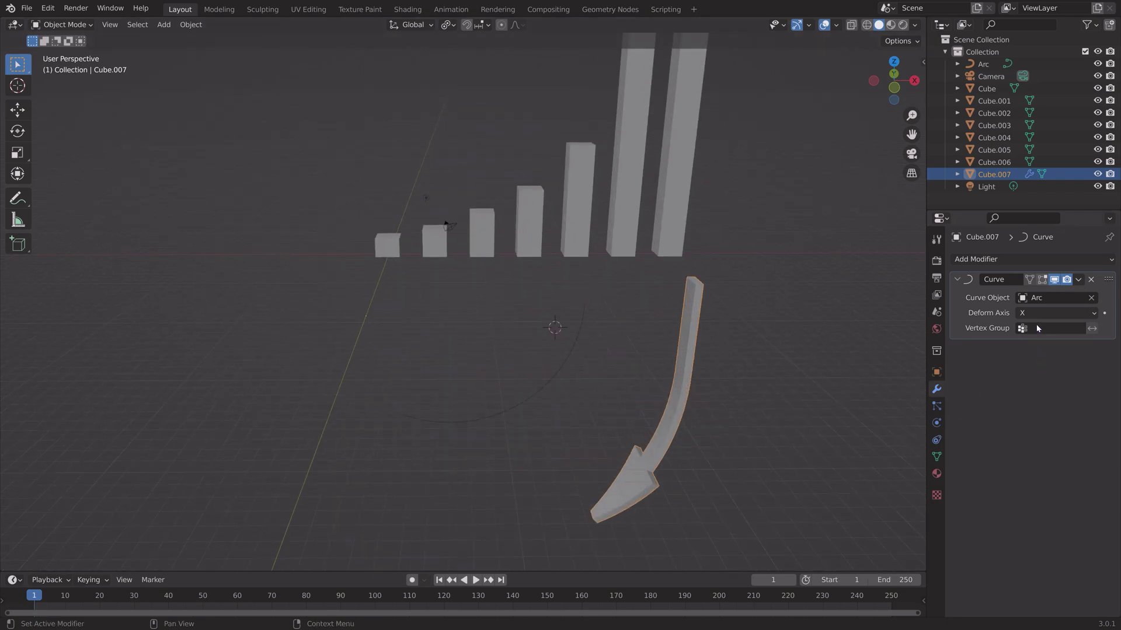
pyautogui.press('g')
pyautogui.press('x')
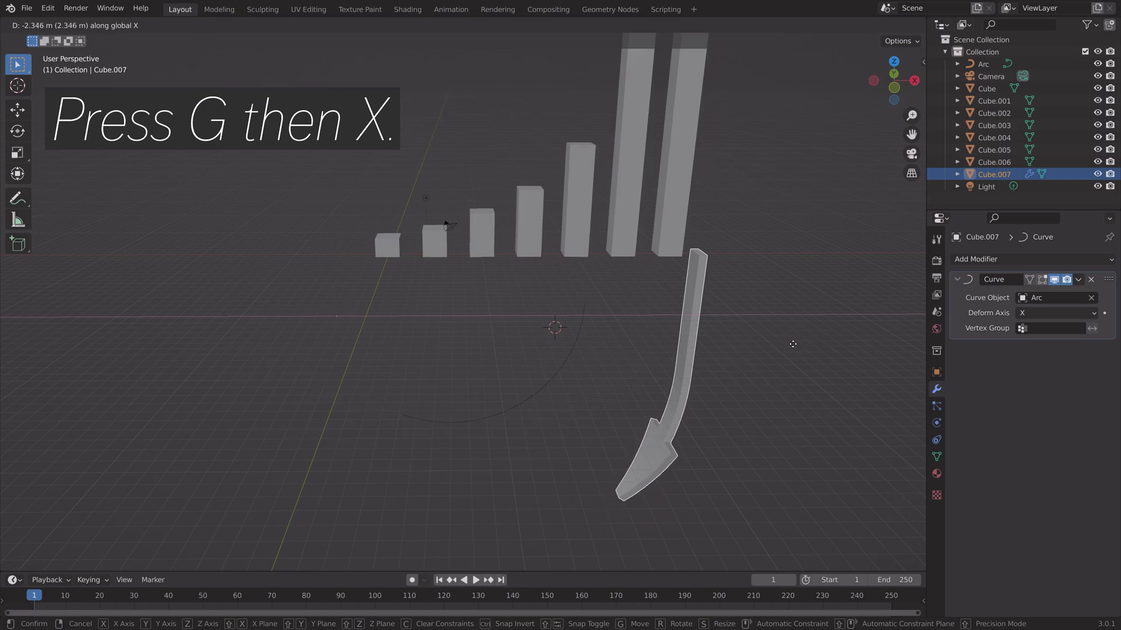
pyautogui.click(31, 268)
pyautogui.moveTo(522, 313); pyautogui.dragTo(595, 205, button='middle')
# - Save the scene as tut2.blend and apply the arrow's Curve modifier
pyautogui.hotkey('ctrl', 'shift', 's')
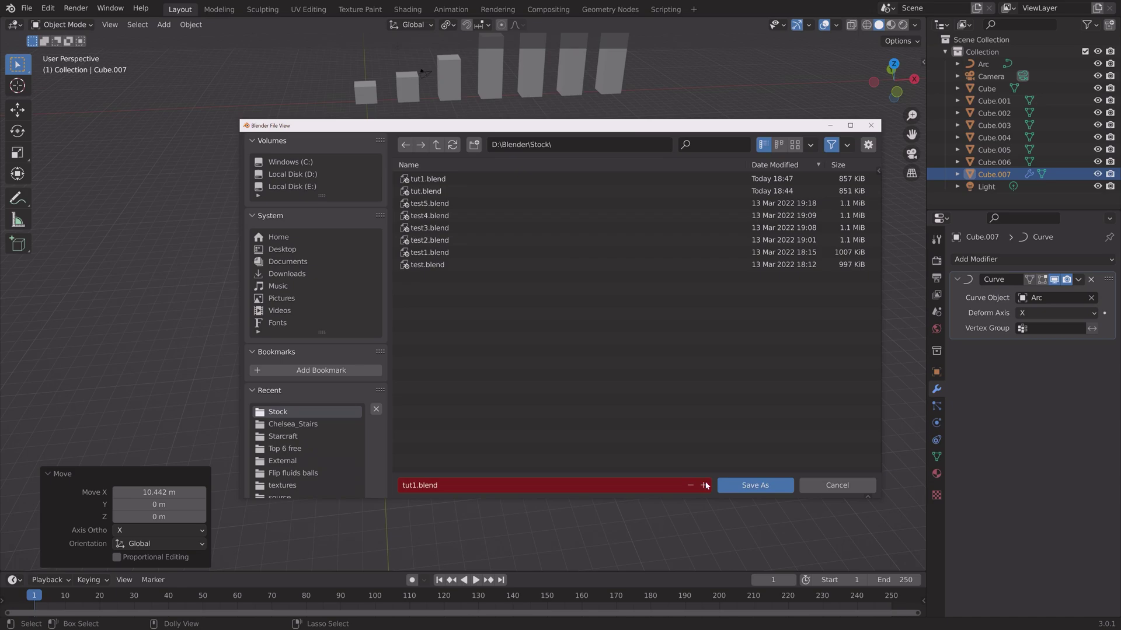
pyautogui.click(754, 481)
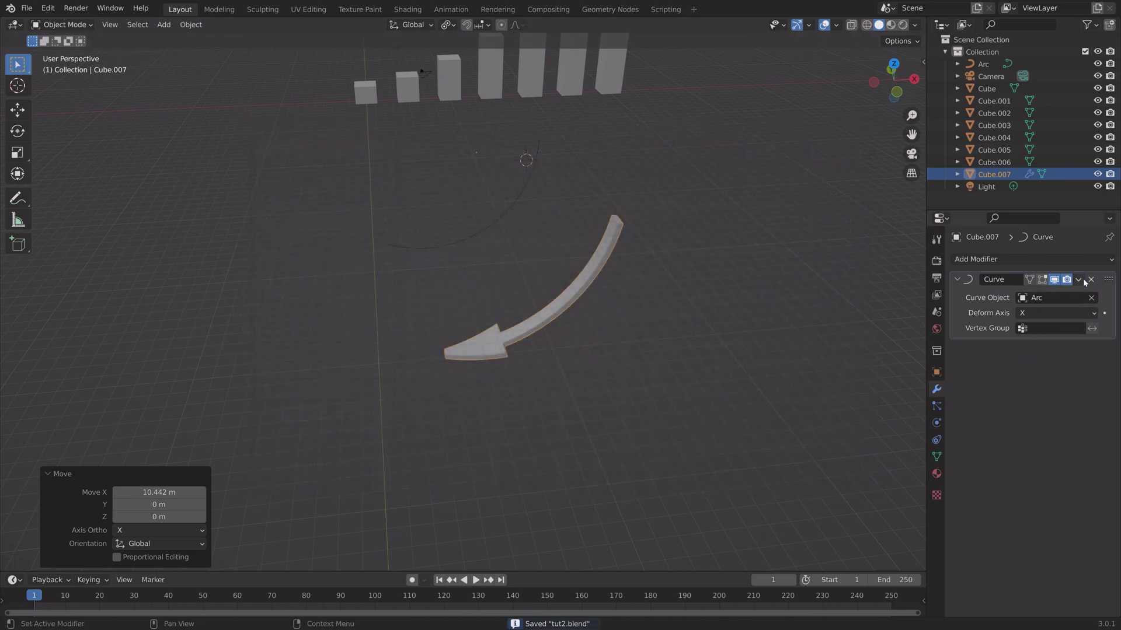
pyautogui.click(1079, 280)
pyautogui.click(1070, 294)
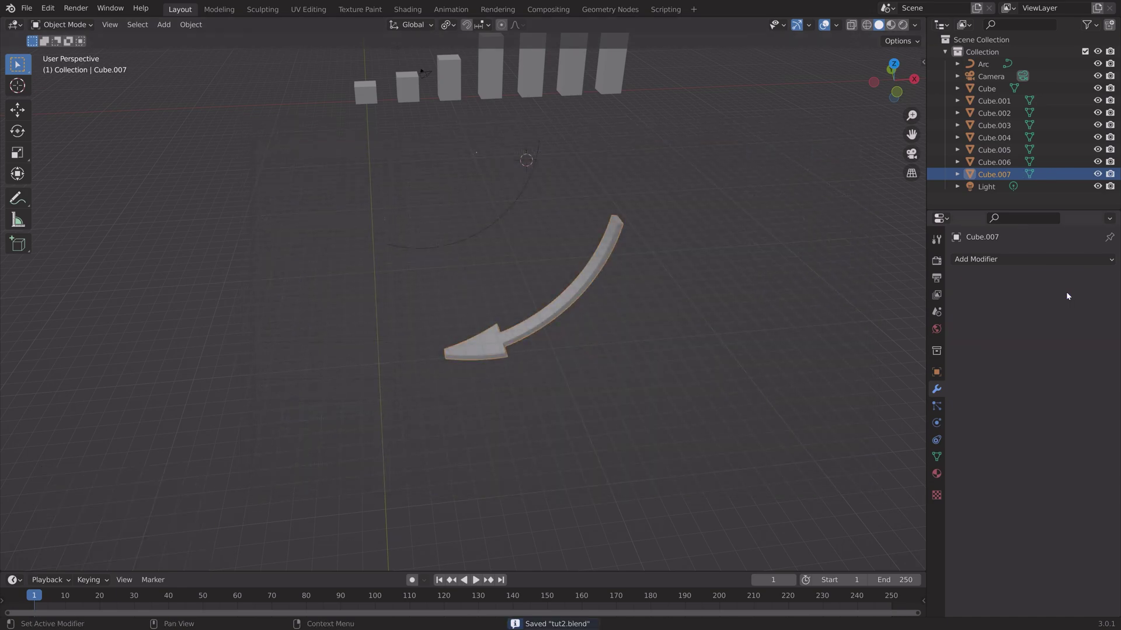
# - Rotate the curved arrow 180 degrees about the Z axis and -90 degrees about the Y axis
pyautogui.moveTo(536, 257); pyautogui.dragTo(590, 287, button='middle')
pyautogui.write('rz180')
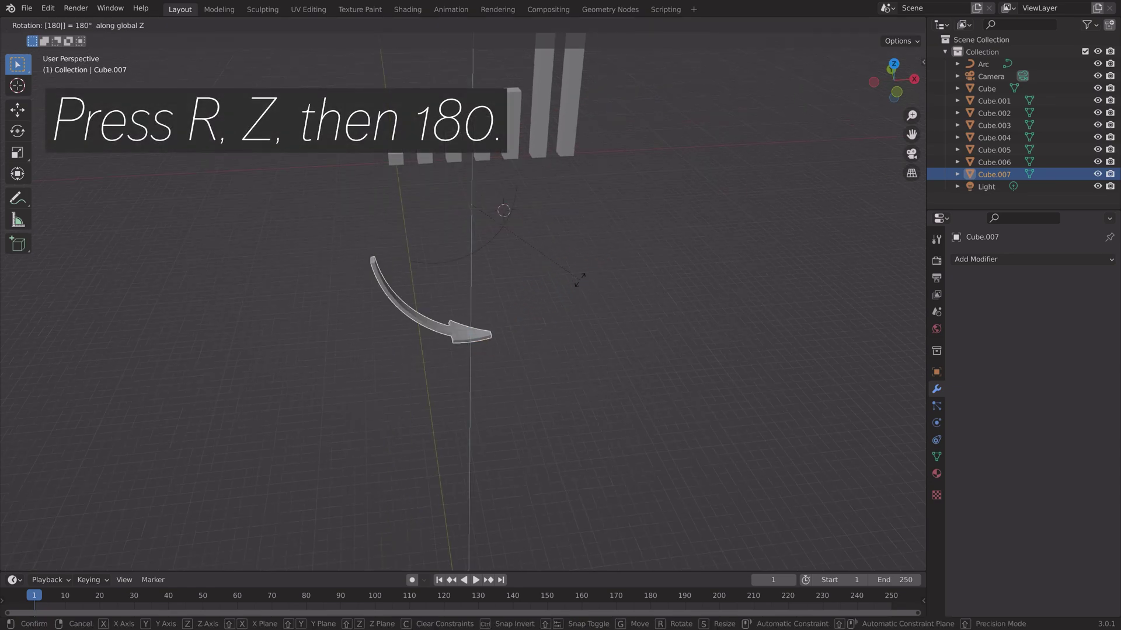
pyautogui.press('Return')
pyautogui.write('ry-90')
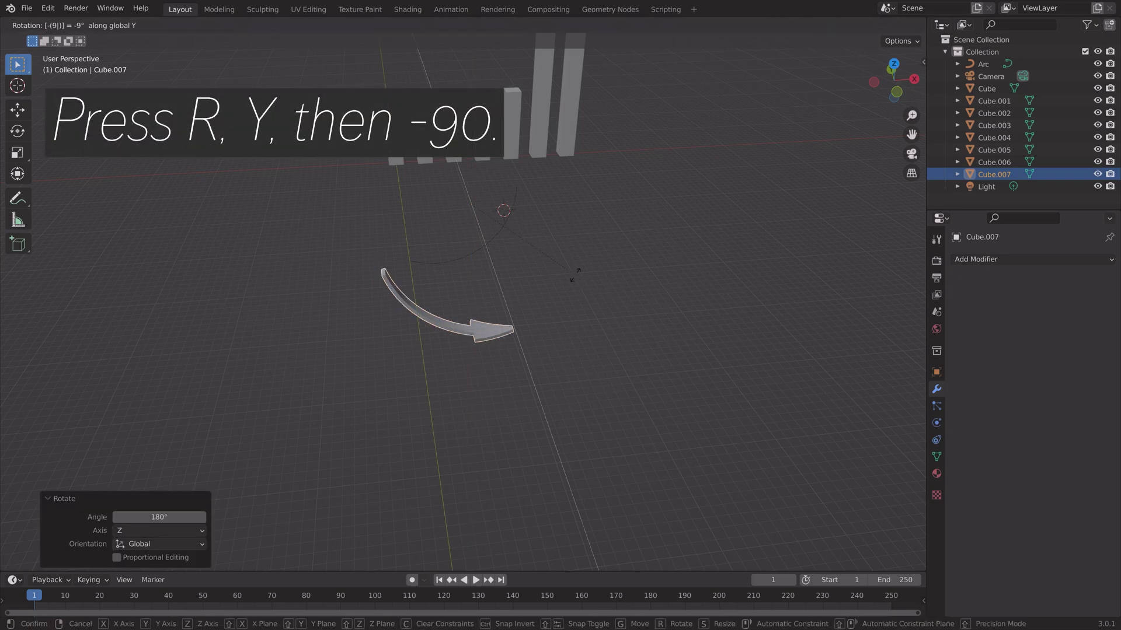
pyautogui.press('Return')
pyautogui.moveTo(565, 275); pyautogui.dragTo(605, 255, button='middle')
pyautogui.moveTo(642, 303); pyautogui.dragTo(603, 289, button='middle')
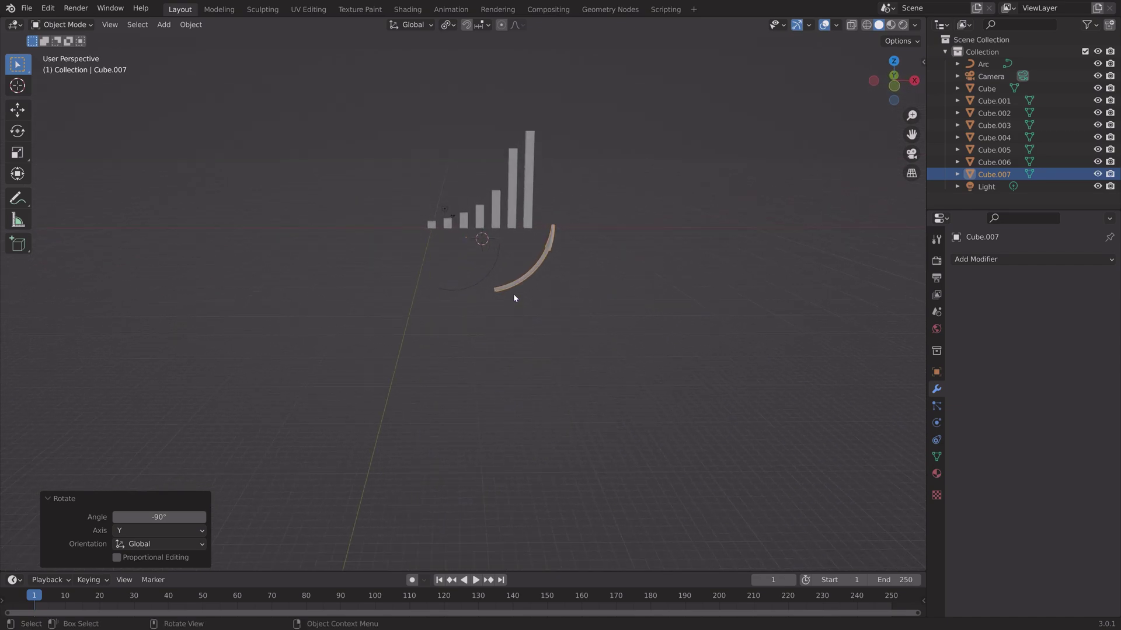
# - Move the arrow about 18.7 m along Y into line with the row of columns, and shift it along X
pyautogui.moveTo(513, 297); pyautogui.dragTo(545, 318, button='middle')
pyautogui.press('KP_7')
pyautogui.press('g')
pyautogui.press('y')
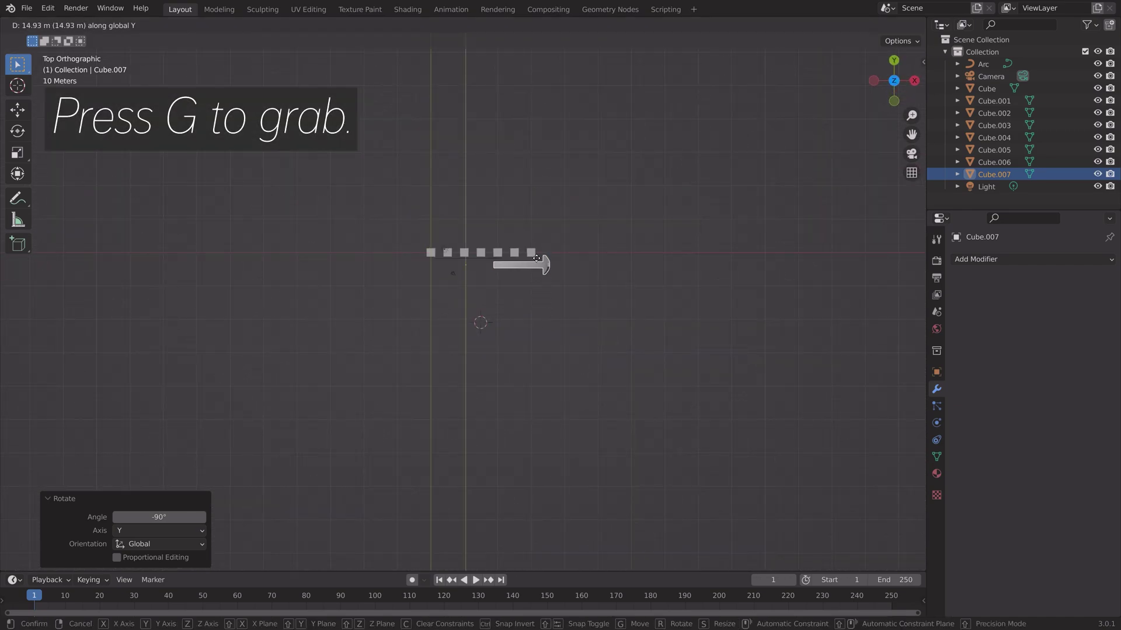
pyautogui.click(488, 251)
pyautogui.scroll(6, 489, 251)
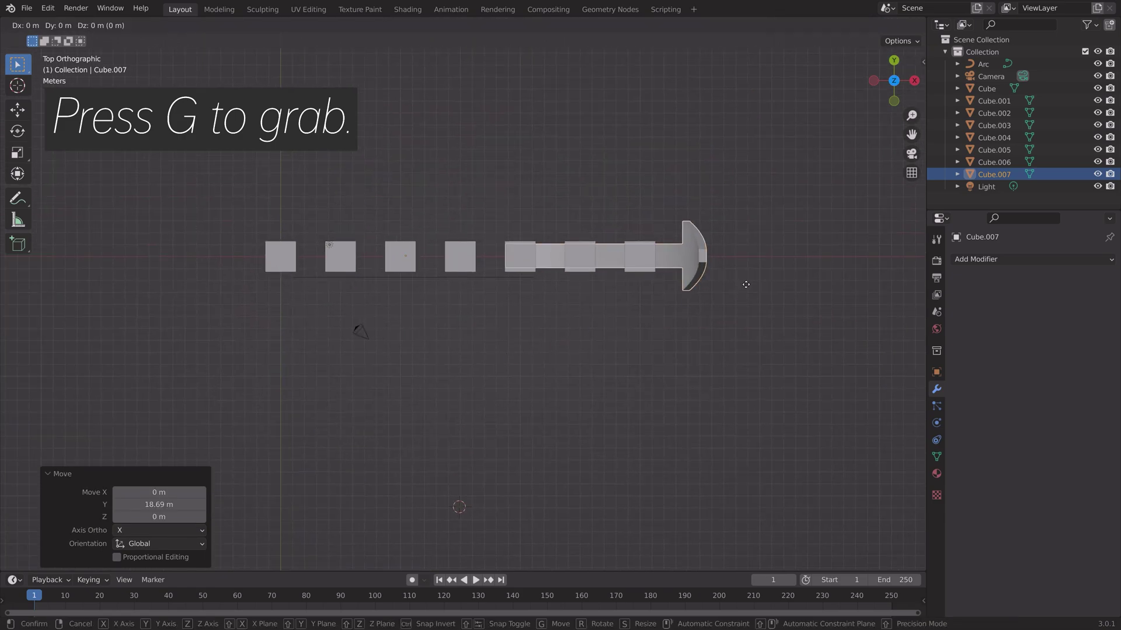
pyautogui.press('g')
pyautogui.press('x')
pyautogui.click(554, 337)
# - Raise the arrow along Z above the columns and shift it about -3.4 m along X
pyautogui.scroll(-2, 554, 337)
pyautogui.moveTo(554, 338); pyautogui.dragTo(578, 263, button='middle')
pyautogui.press('g')
pyautogui.press('z')
pyautogui.click(542, 251)
pyautogui.press('g')
pyautogui.press('x')
pyautogui.click(451, 278)
# - Save the scene with the positioned arrow using Save As in the D:\Blender\Stock folder
pyautogui.moveTo(451, 278); pyautogui.dragTo(500, 283, button='middle')
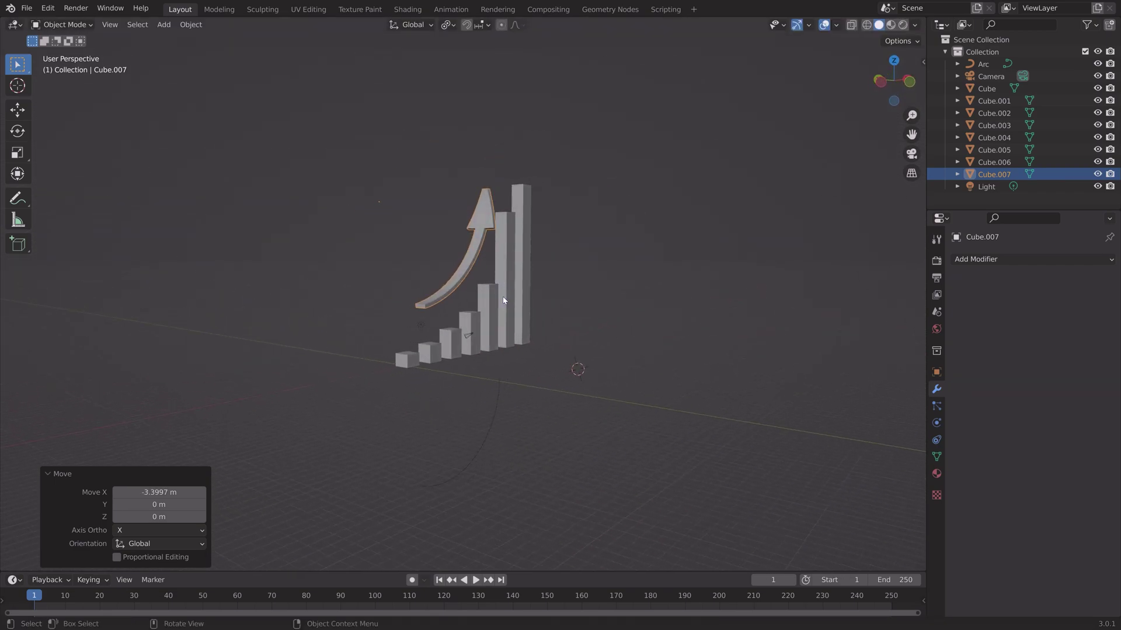
pyautogui.hotkey('ctrl', 'shift', 's')
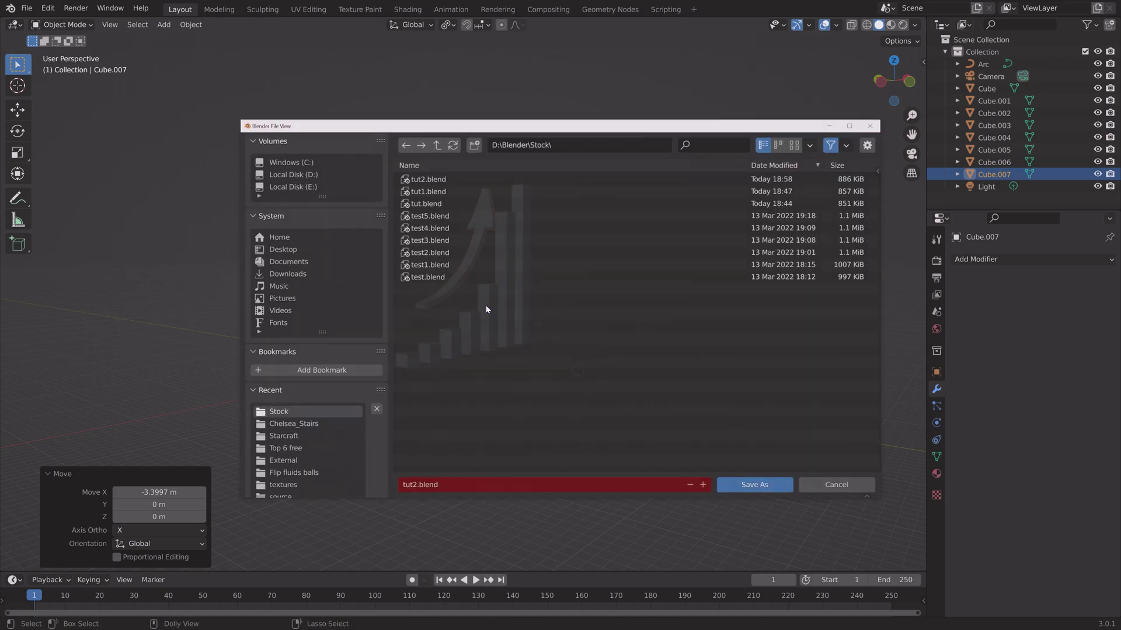
pyautogui.click(763, 487)
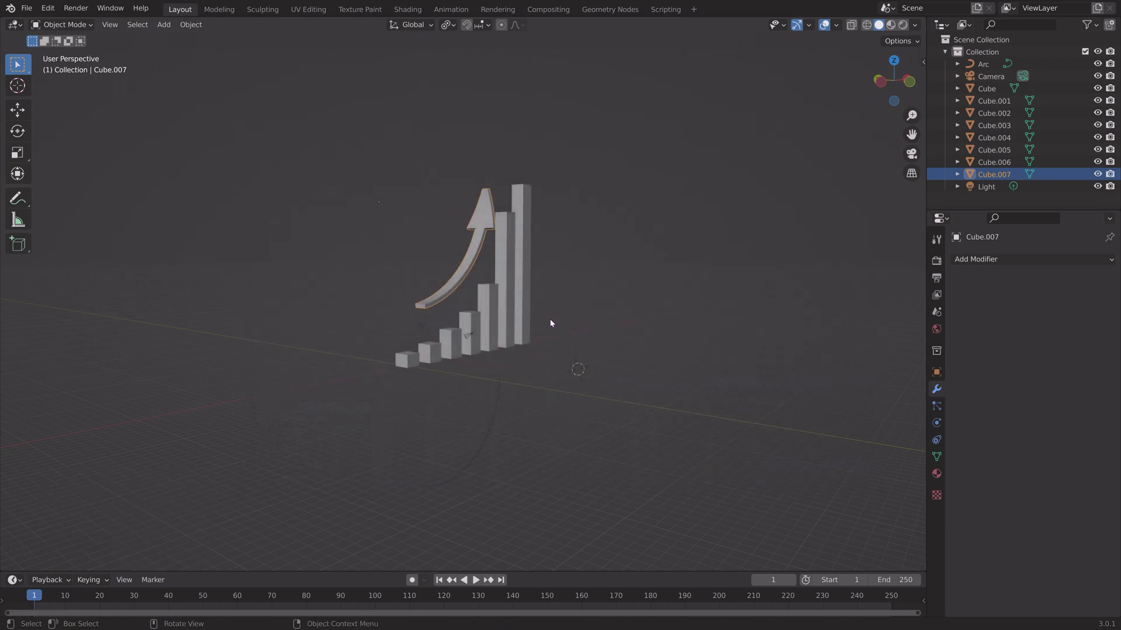
# - Scale the second-tallest column along Z to about 0.66 of its height
pyautogui.click(505, 272)
pyautogui.moveTo(505, 272); pyautogui.dragTo(629, 240, button='middle')
pyautogui.press('s')
pyautogui.press('z')
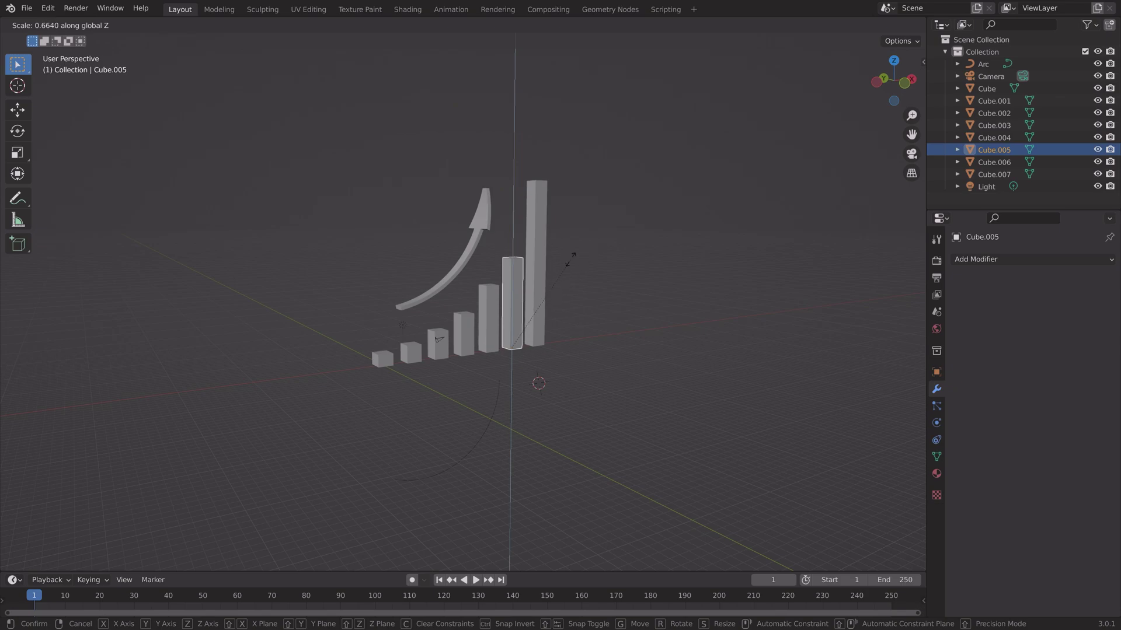
pyautogui.click(572, 255)
# - Move the arrow about 2.2 m along X towards the tallest column
pyautogui.click(458, 268)
pyautogui.press('g')
pyautogui.press('x')
pyautogui.click(482, 420)
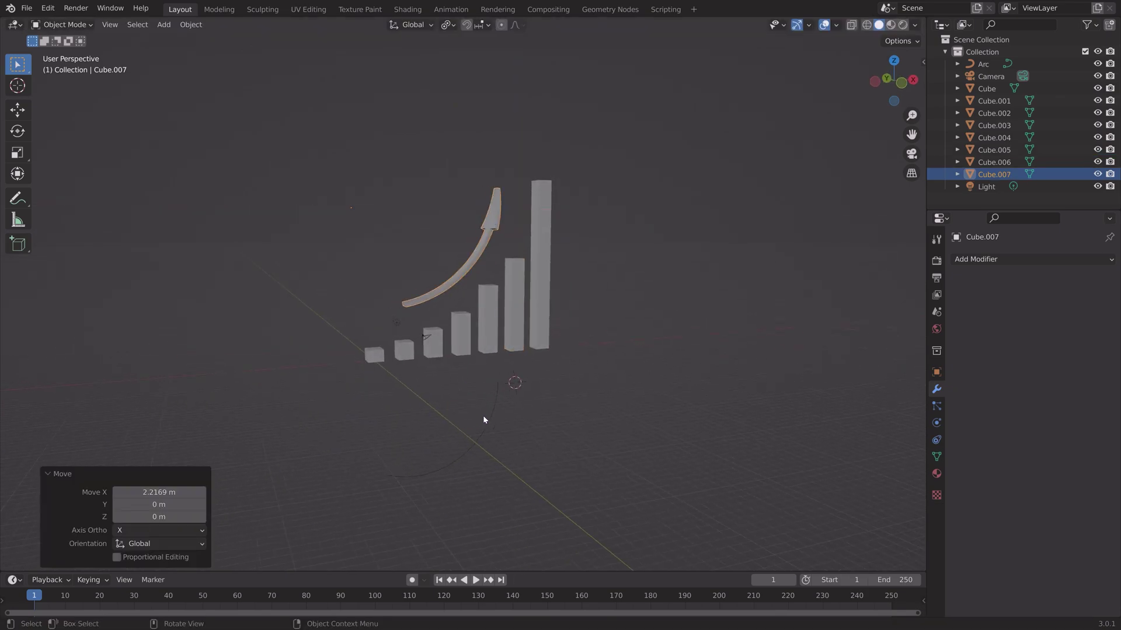
# - Delete the arc curve below the columns
pyautogui.click(488, 415)
pyautogui.press('x')
pyautogui.click(489, 416)
# - Add a plane, scale it up into a large floor, and move it about 6.78 m in X and 22.07 m in Y
pyautogui.moveTo(490, 370); pyautogui.dragTo(542, 349, button='middle')
pyautogui.hotkey('shift', 'a')
pyautogui.moveTo(541, 349)
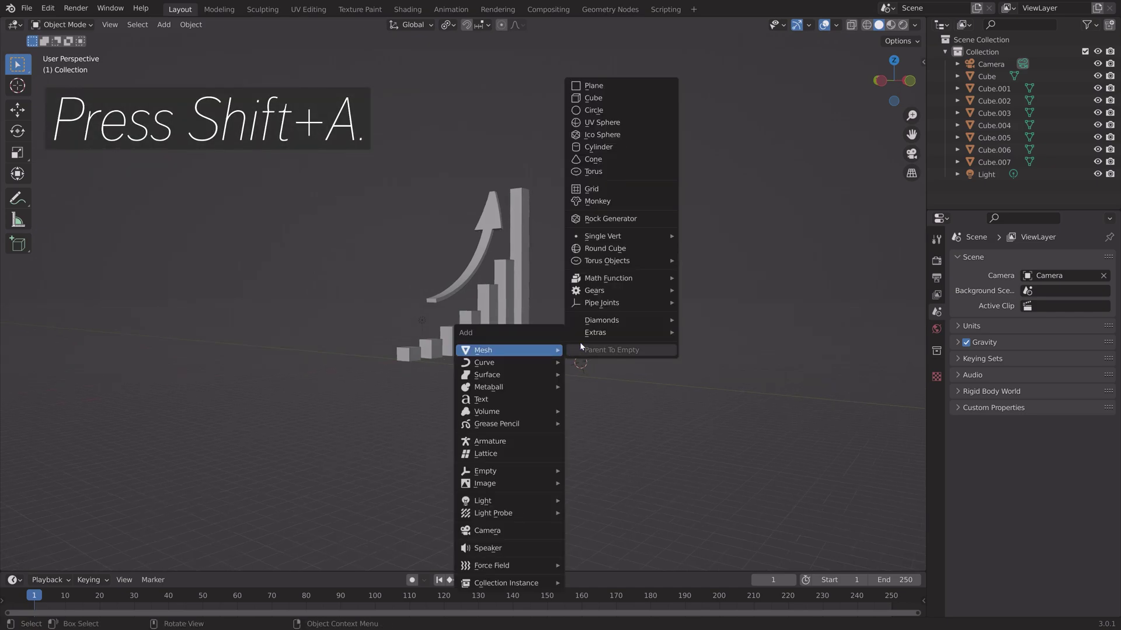
pyautogui.click(613, 86)
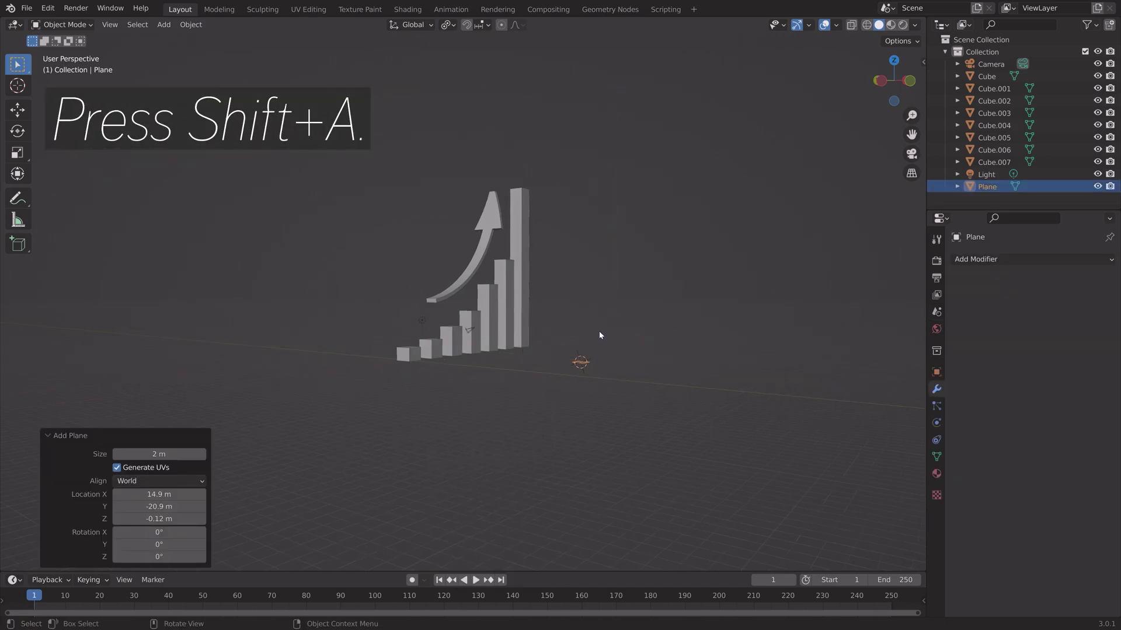
pyautogui.press('s')
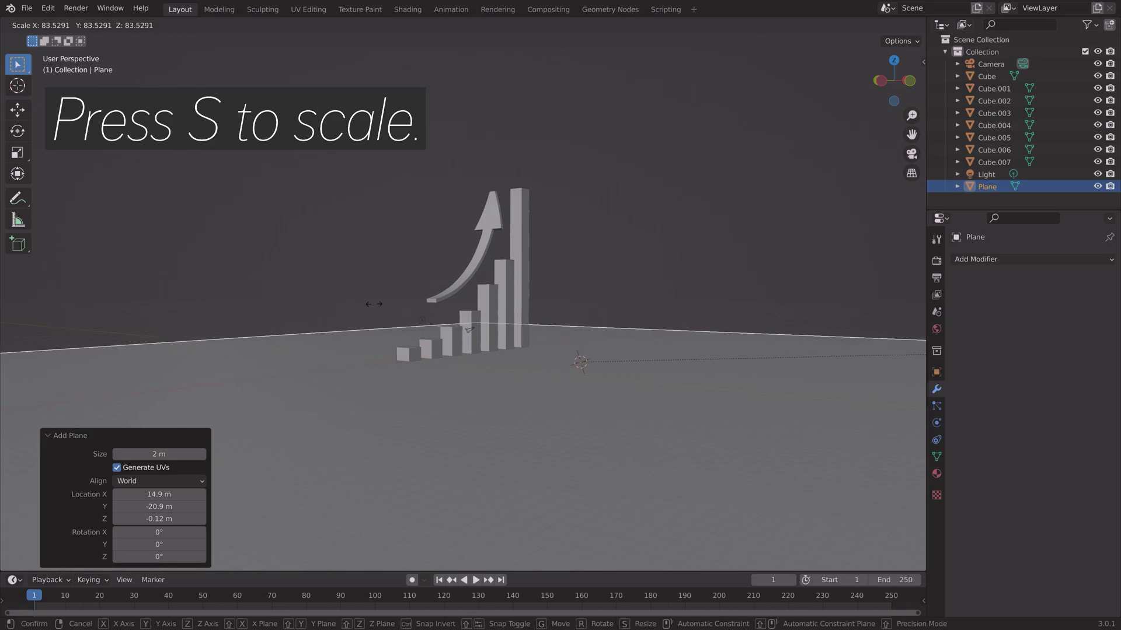
pyautogui.click(414, 283)
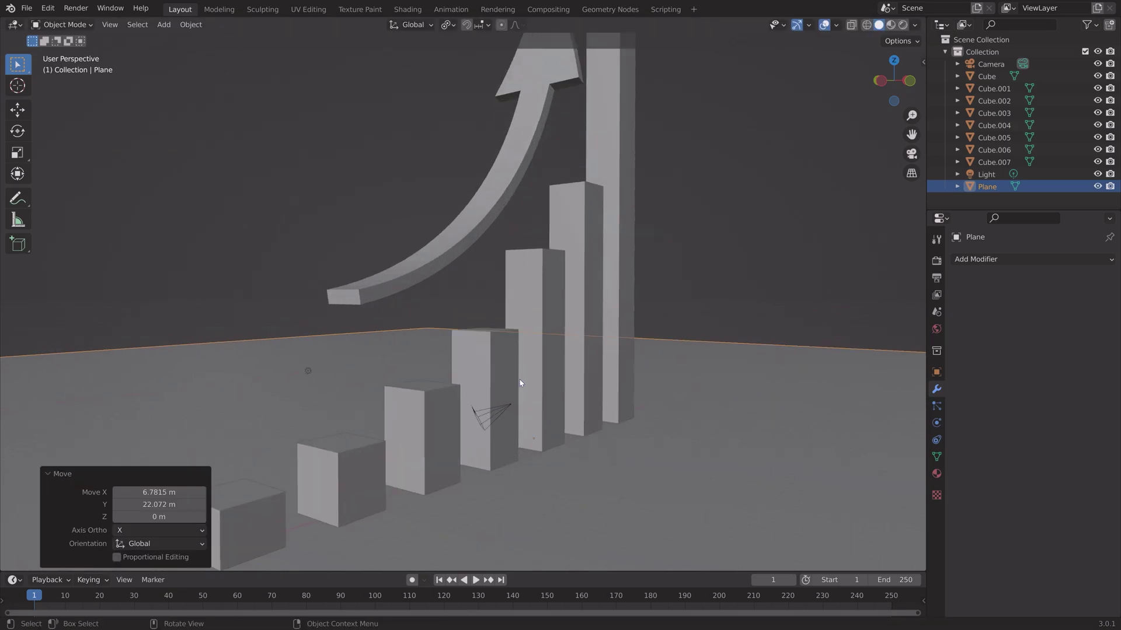
# - Raise the floor plane about 0.22 m along Z towards the bases of the columns
pyautogui.scroll(-2, 551, 388)
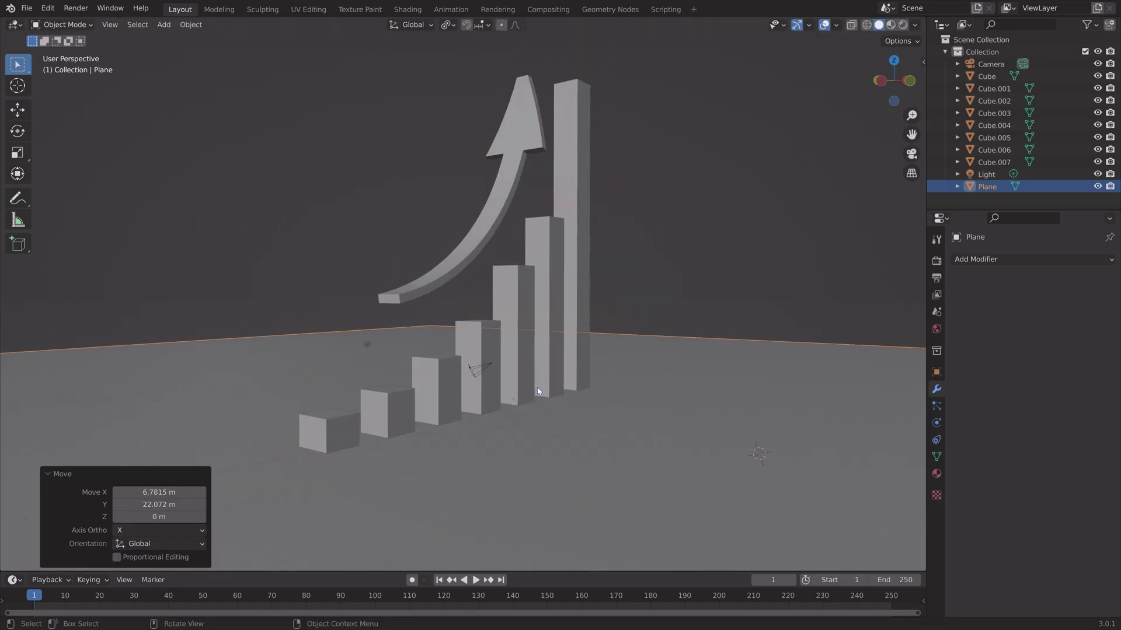
pyautogui.hotkey('shift', 'd')
pyautogui.press('z')
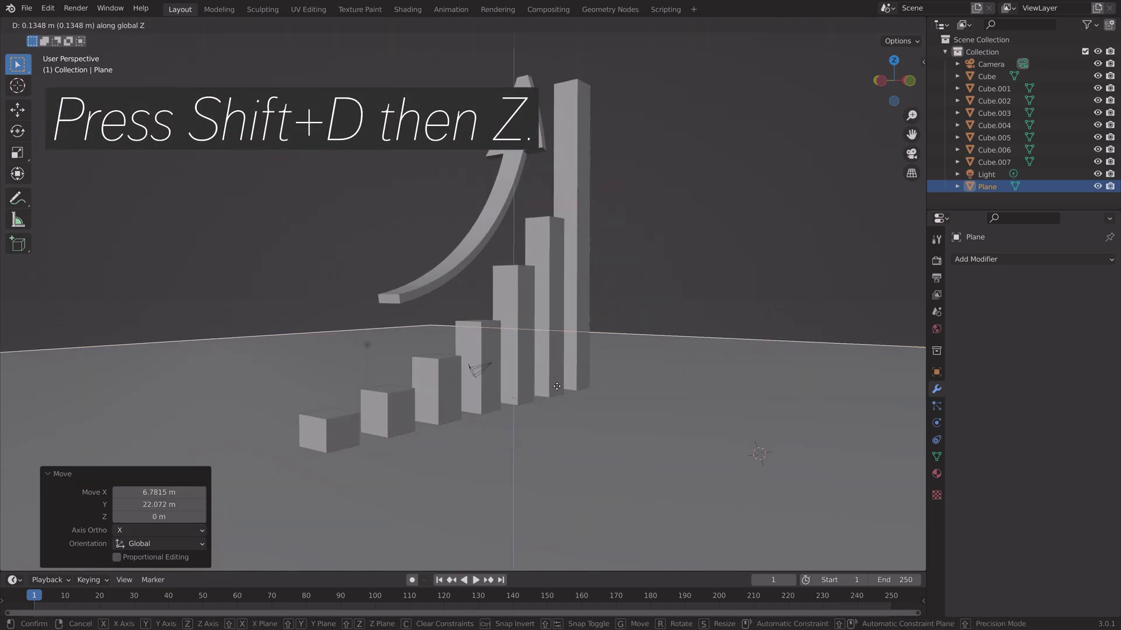
pyautogui.click(558, 386)
# - Duplicate the floor plane and place the copy about 0.13 m higher along Z
pyautogui.scroll(-4, 558, 385)
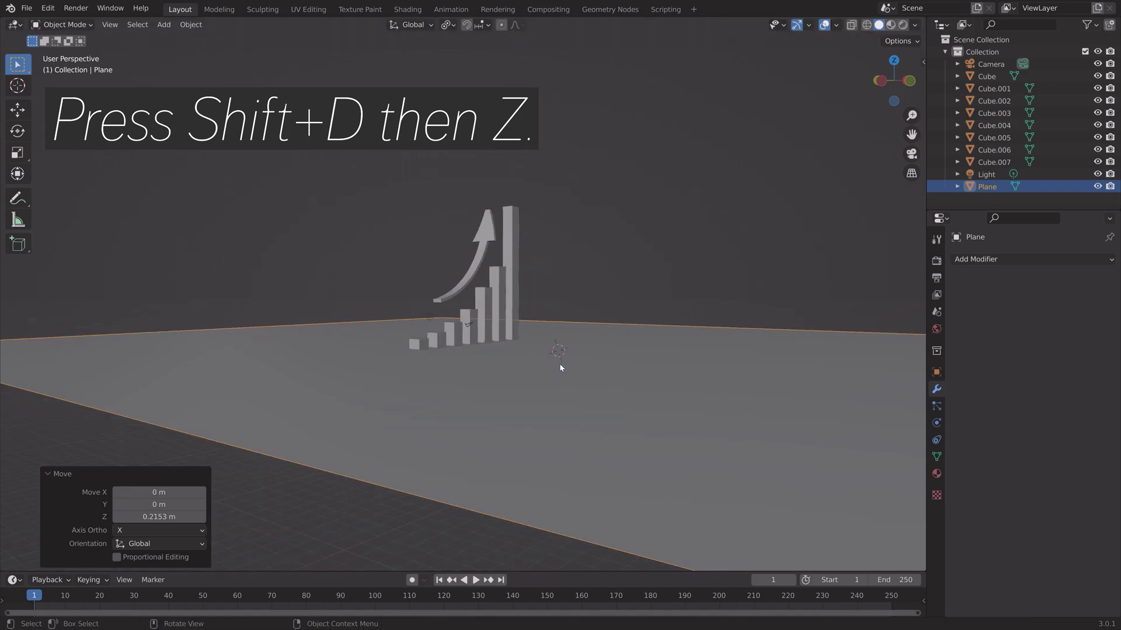
pyautogui.hotkey('shift', 'd')
pyautogui.press('z')
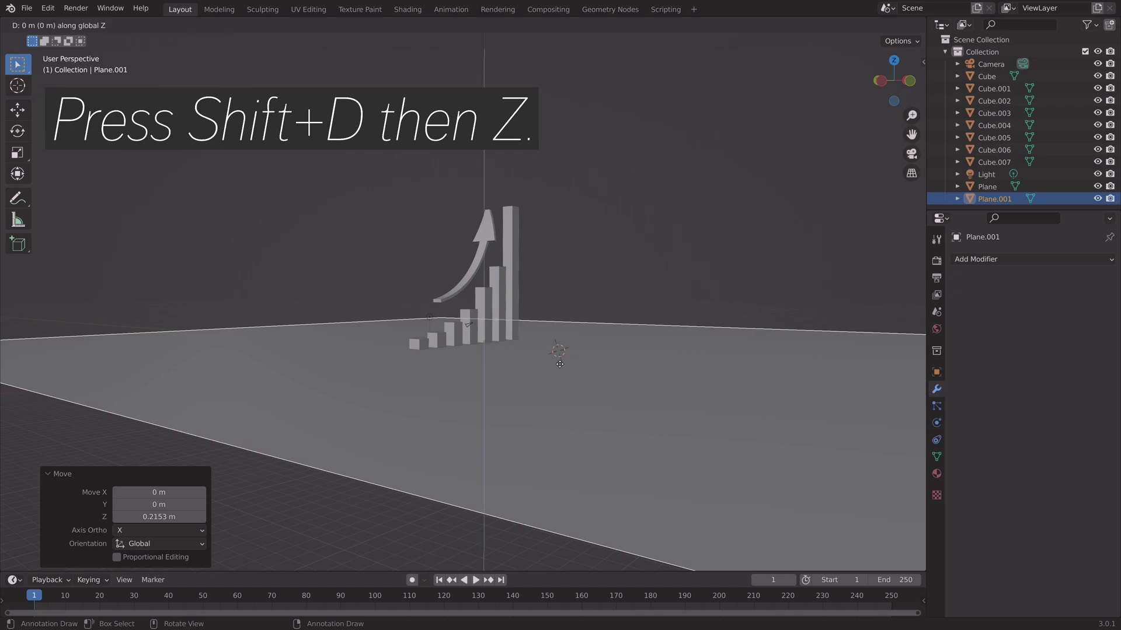
pyautogui.click(560, 365)
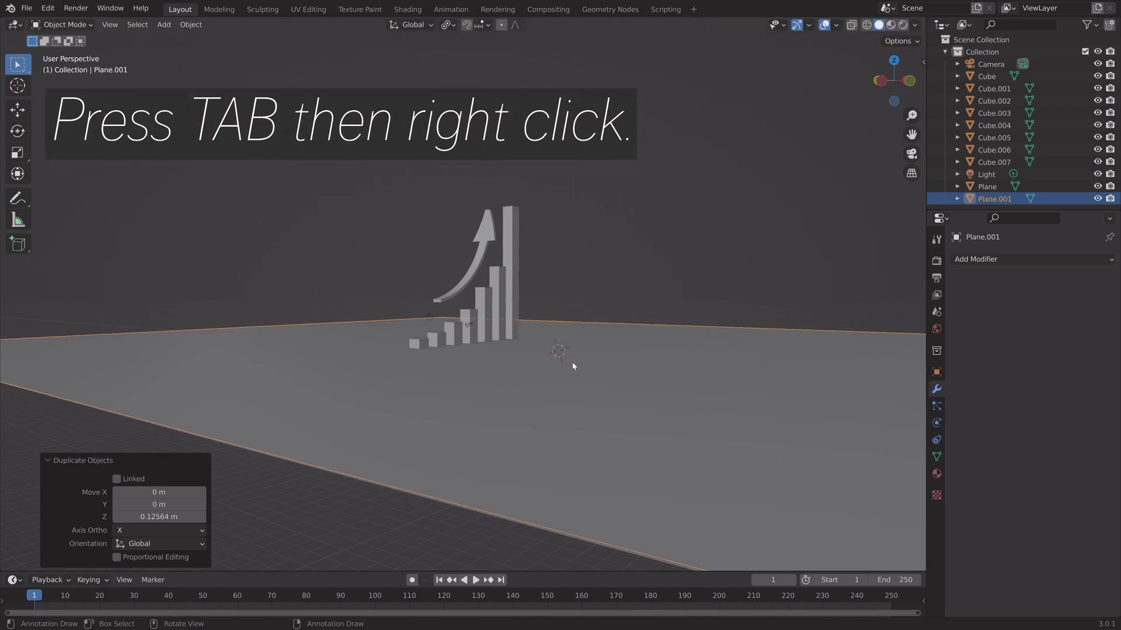
# - Subdivide the duplicated plane repeatedly in Edit Mode, setting the last subdivision to 3 cuts
pyautogui.press('Tab')
pyautogui.rightClick(572, 363)
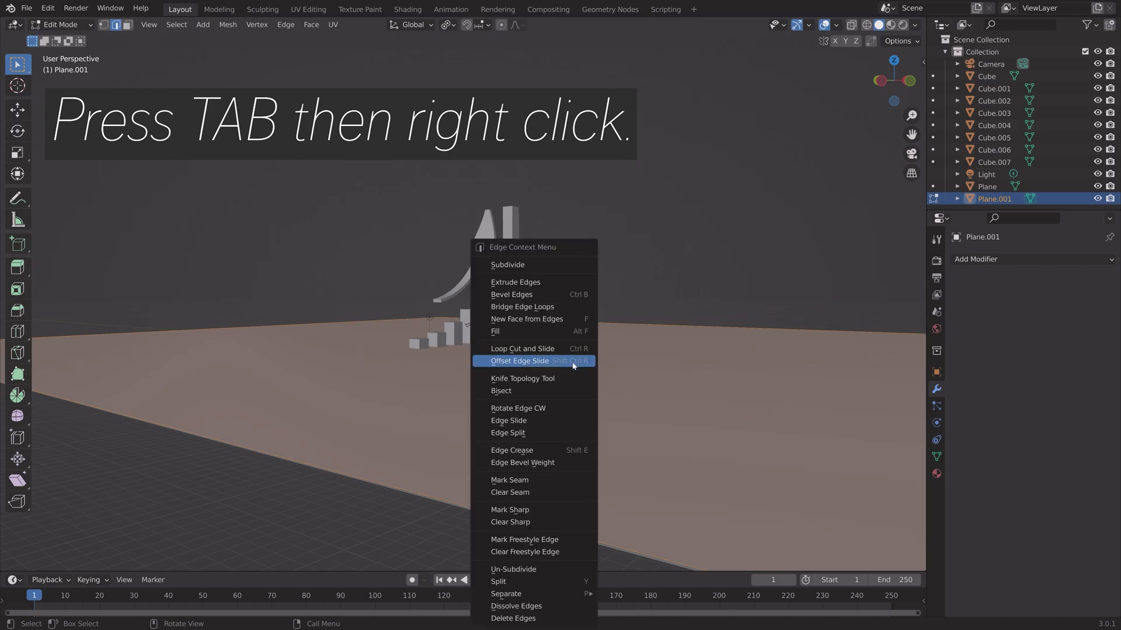
pyautogui.click(540, 266)
pyautogui.rightClick(541, 268)
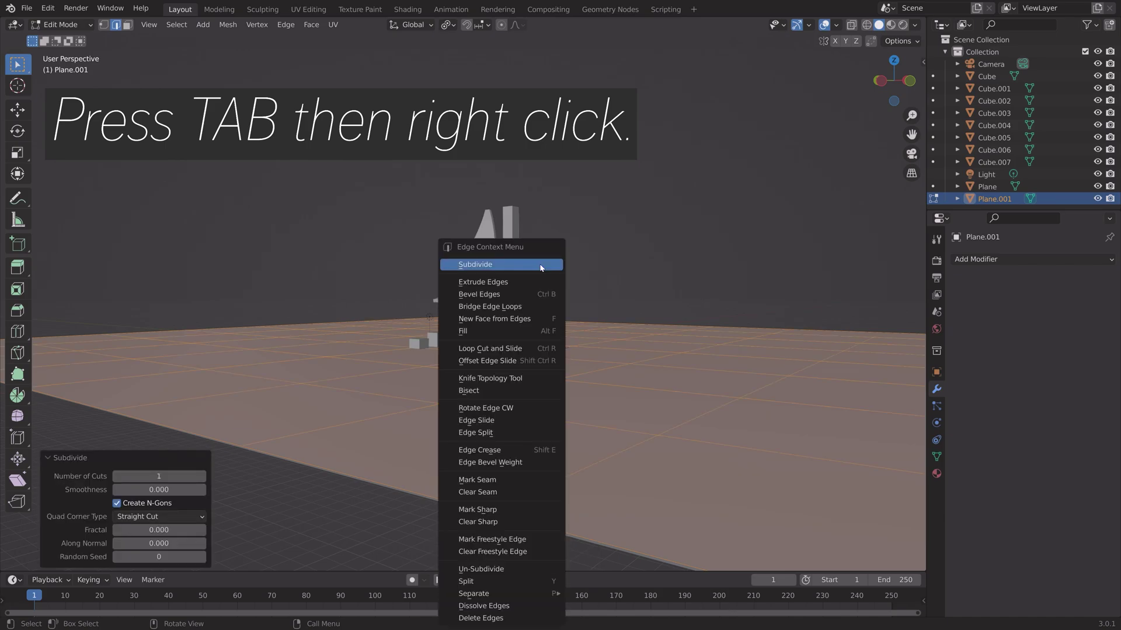
pyautogui.click(540, 266)
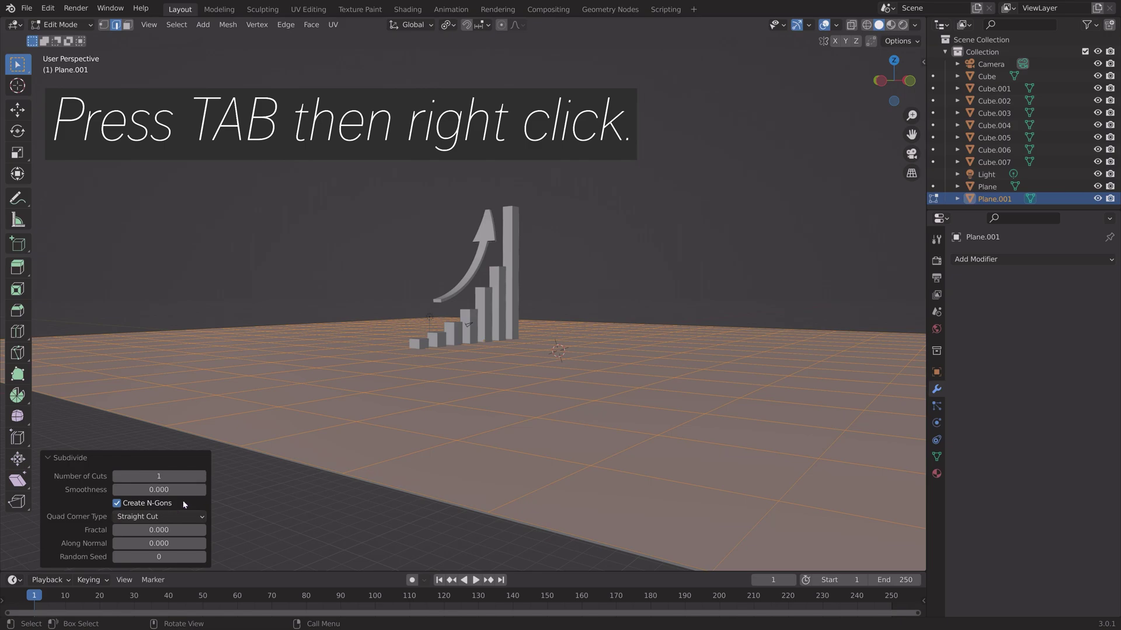
pyautogui.click(202, 476)
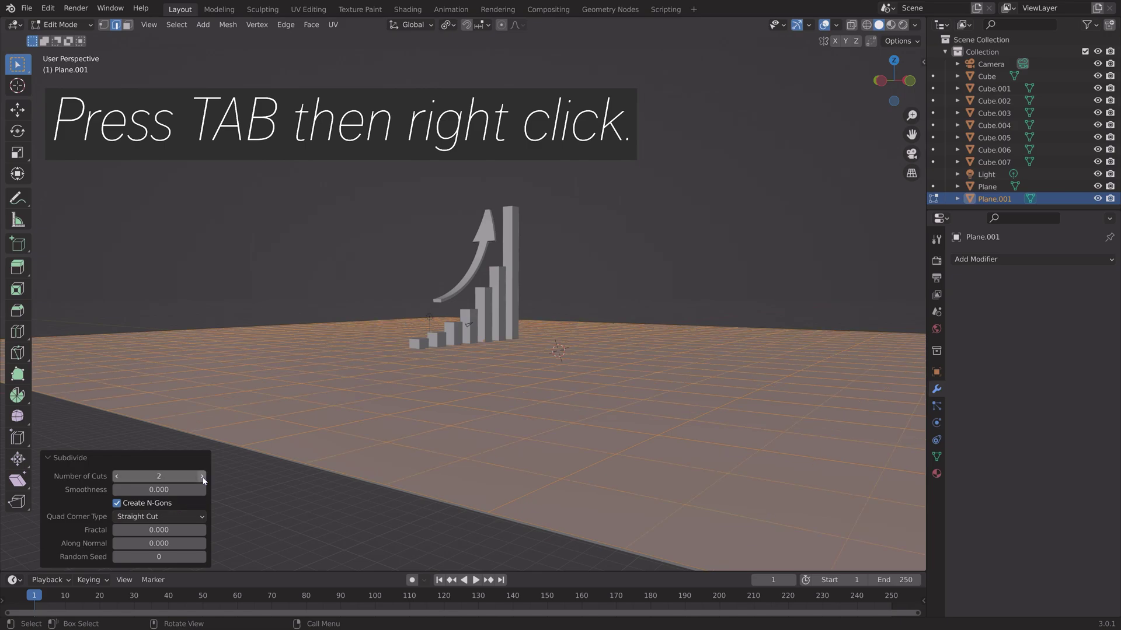
pyautogui.moveTo(251, 408); pyautogui.dragTo(280, 453, button='middle')
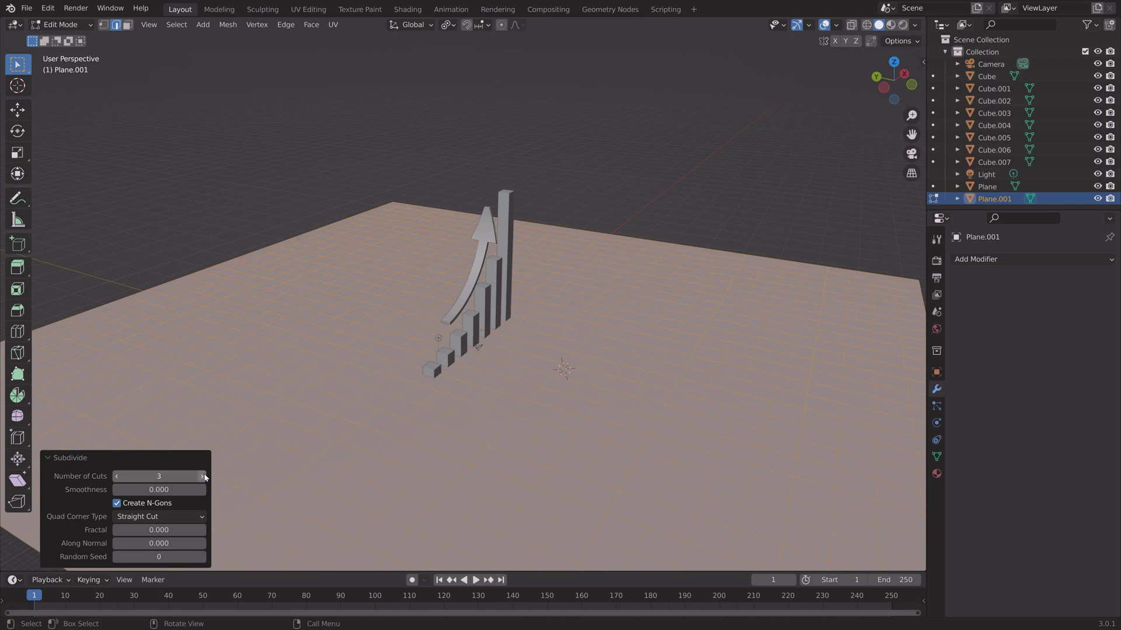
# - Leave Edit Mode and add a Wireframe modifier with 0.001 m thickness to the subdivided plane
pyautogui.moveTo(560, 374); pyautogui.dragTo(612, 356, button='middle')
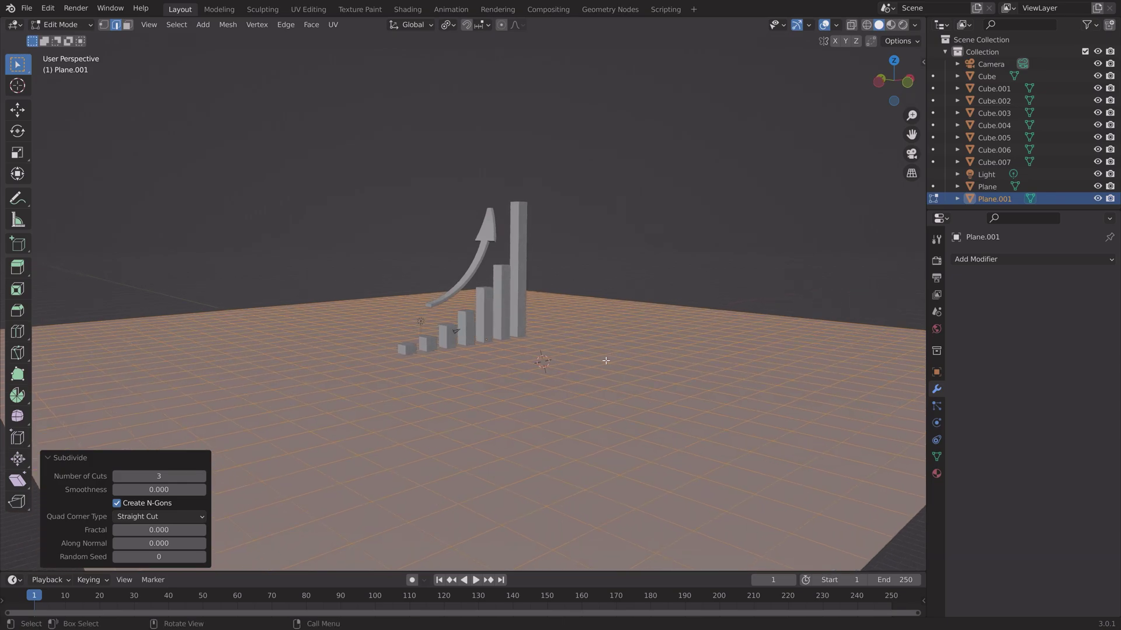
pyautogui.press('Tab')
pyautogui.click(1001, 258)
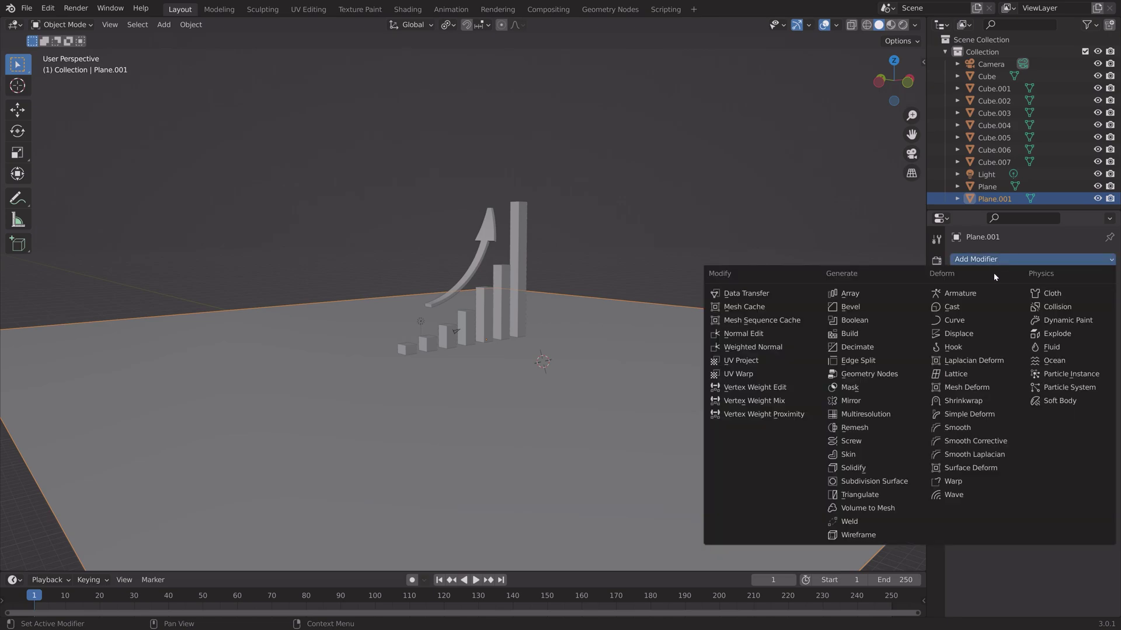
pyautogui.click(883, 535)
pyautogui.moveTo(1019, 303)
pyautogui.mouseDown()
pyautogui.moveTo(978, 303)
pyautogui.moveTo(1020, 302)
pyautogui.mouseUp()
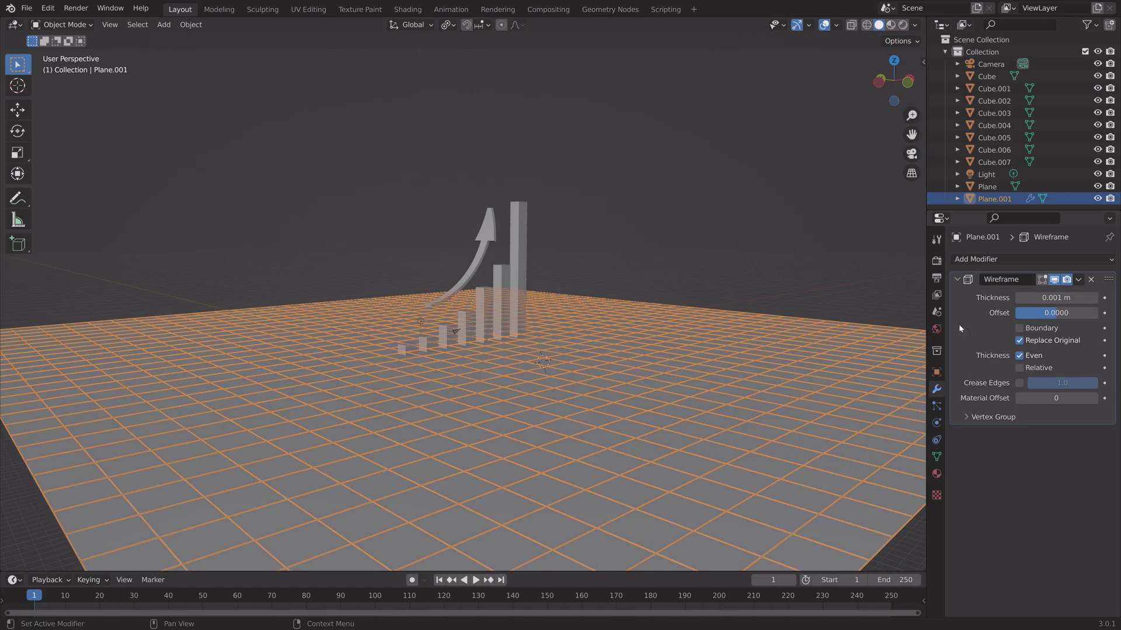
# - Reduce the Wireframe modifier's thickness to 0.0005 m for thinner grid lines
pyautogui.scroll(5, 595, 376)
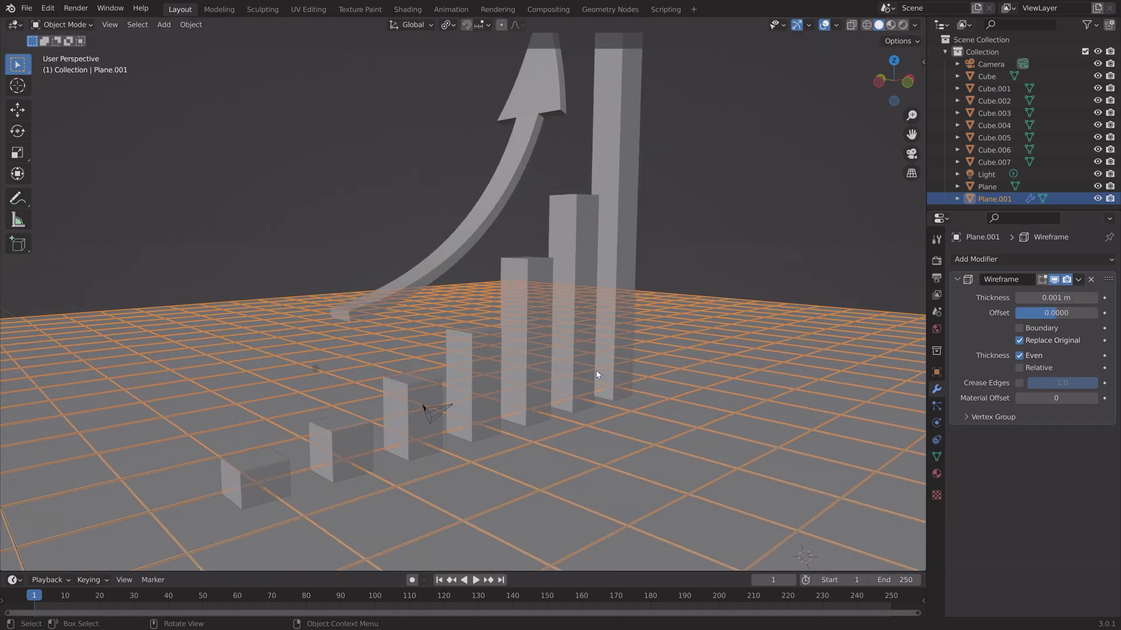
pyautogui.click(1045, 298)
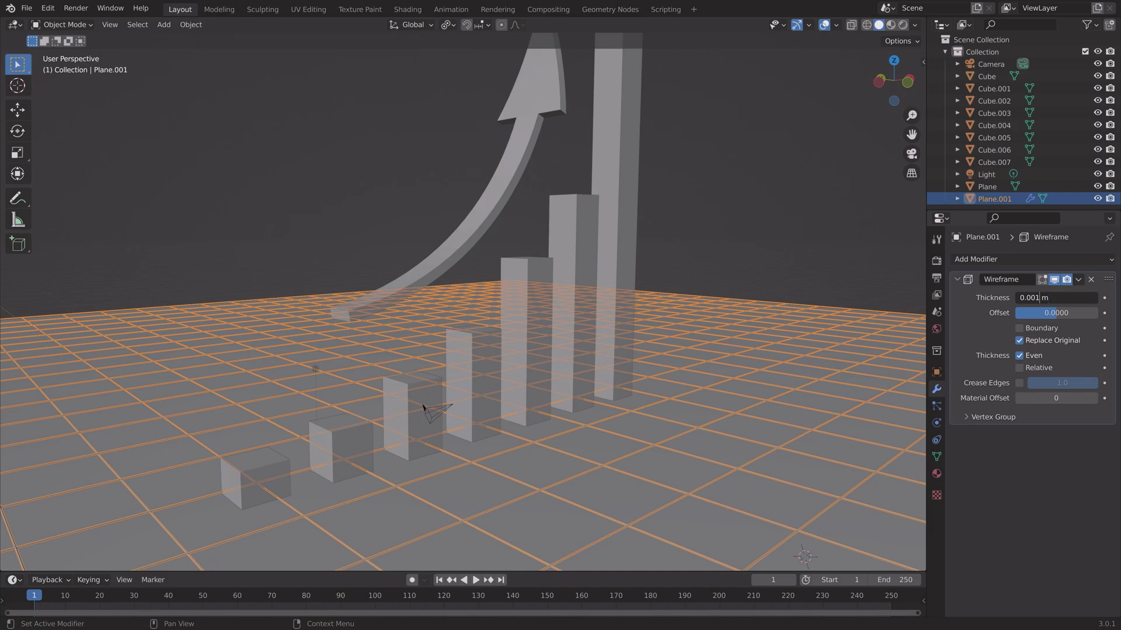
pyautogui.press('BackSpace')
pyautogui.write('05')
pyautogui.press('Return')
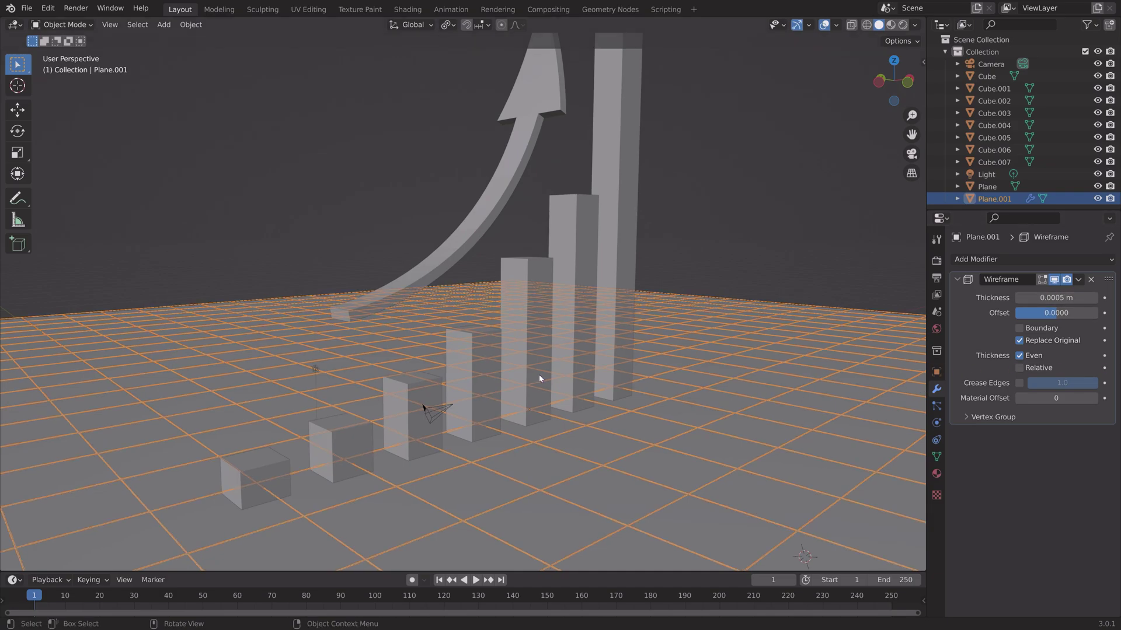
pyautogui.scroll(-6, 533, 374)
pyautogui.moveTo(534, 374); pyautogui.dragTo(604, 344, button='middle')
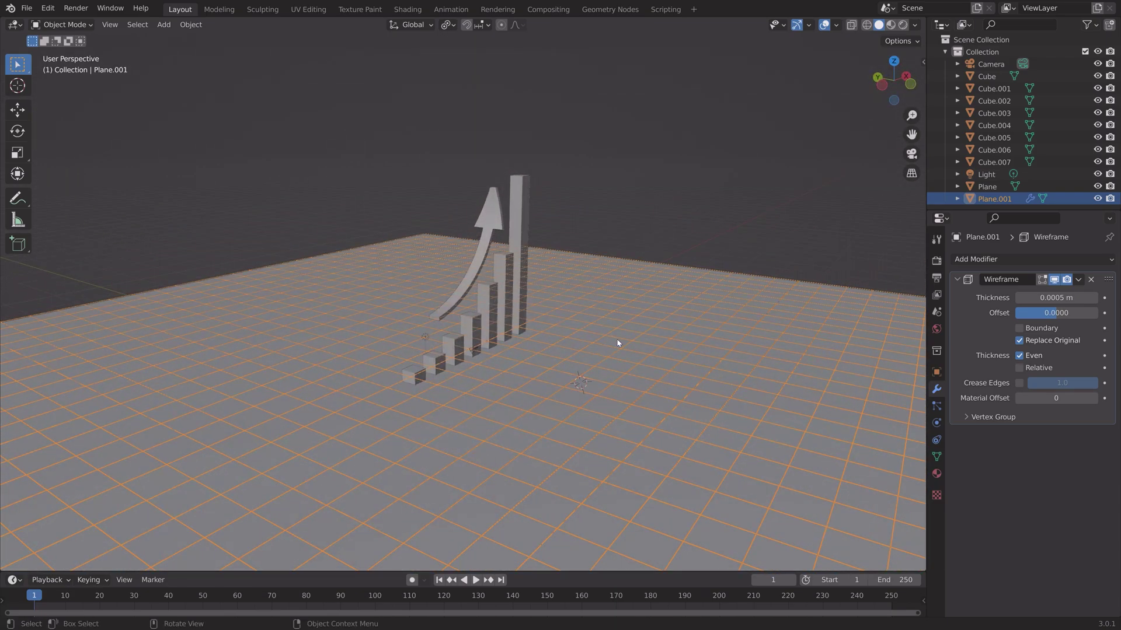
# - Give the wireframe plane a new material with a Diffuse BSDF surface and a near-black color
pyautogui.click(936, 473)
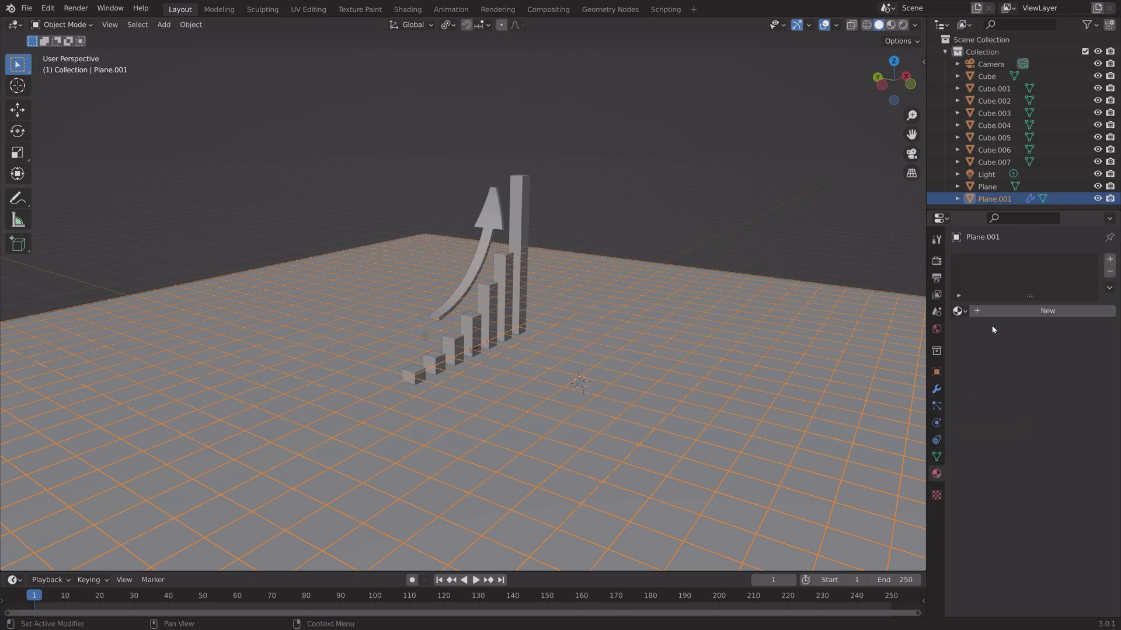
pyautogui.click(994, 313)
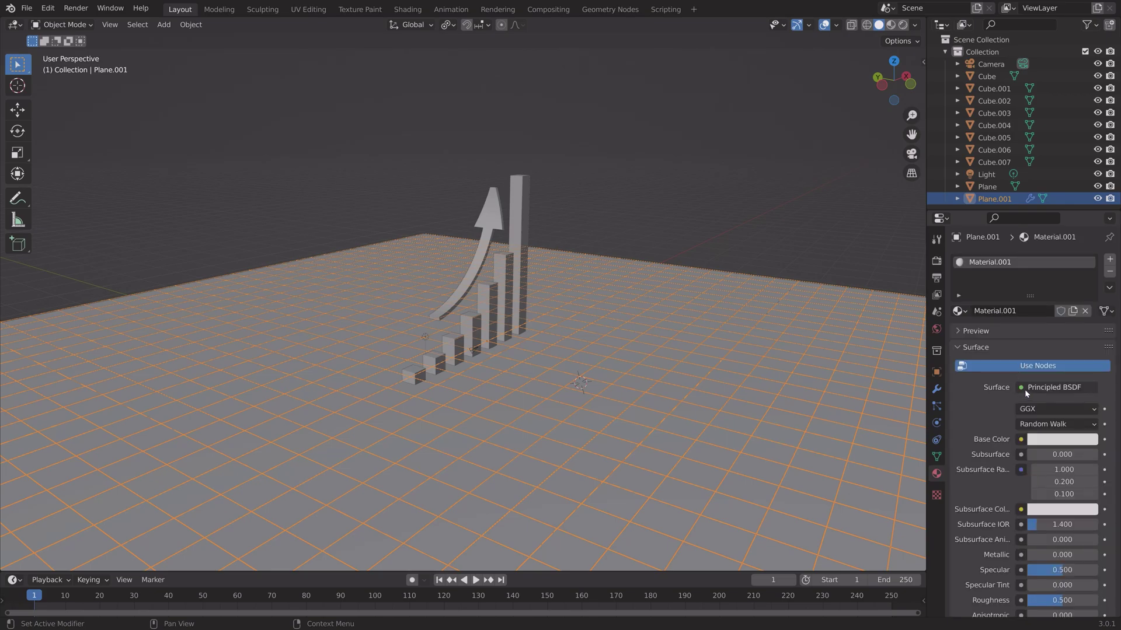
pyautogui.click(1025, 389)
pyautogui.click(953, 136)
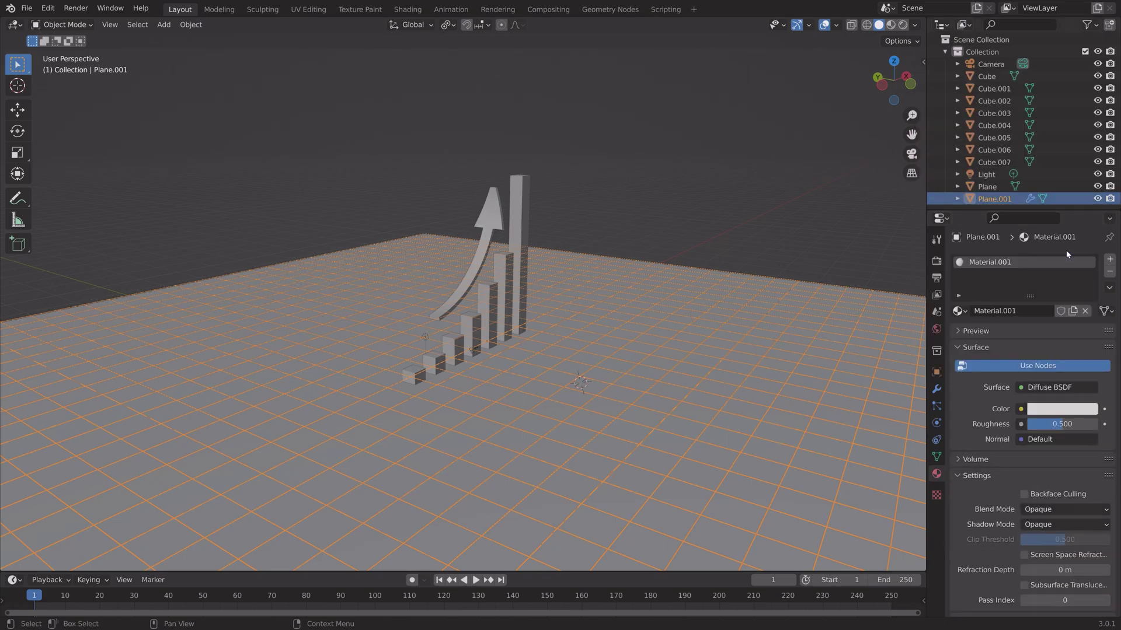
pyautogui.click(1074, 408)
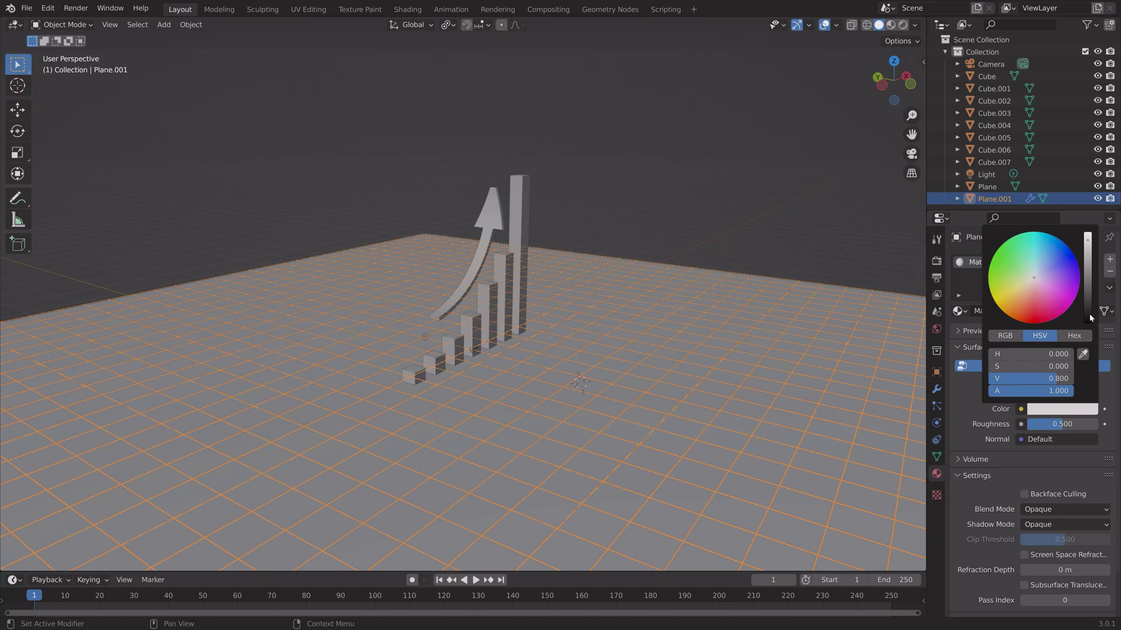
pyautogui.click(1088, 314)
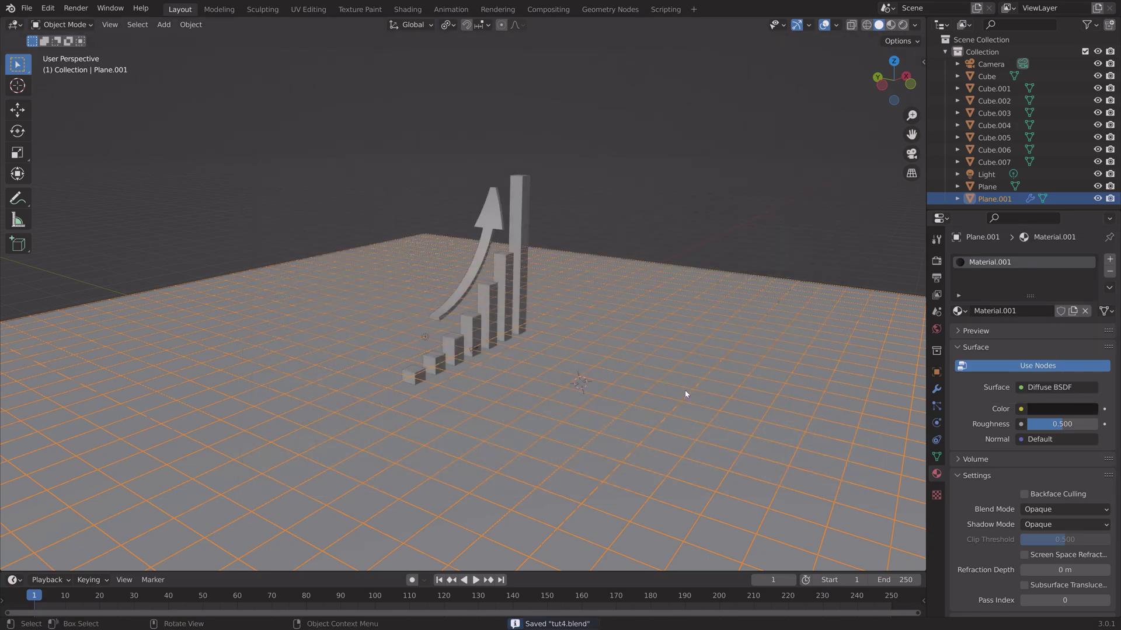
# - Adjust the height of the wireframe grid along Z relative to the floor plane
pyautogui.moveTo(684, 390); pyautogui.dragTo(607, 380, button='middle')
pyautogui.press('g')
pyautogui.press('z')
pyautogui.click(619, 328)
# - Select both floor planes together, move them along Y and about 1.68 m along X, and scale them by 0.960
pyautogui.click(671, 376)
pyautogui.press('g')
pyautogui.press('y')
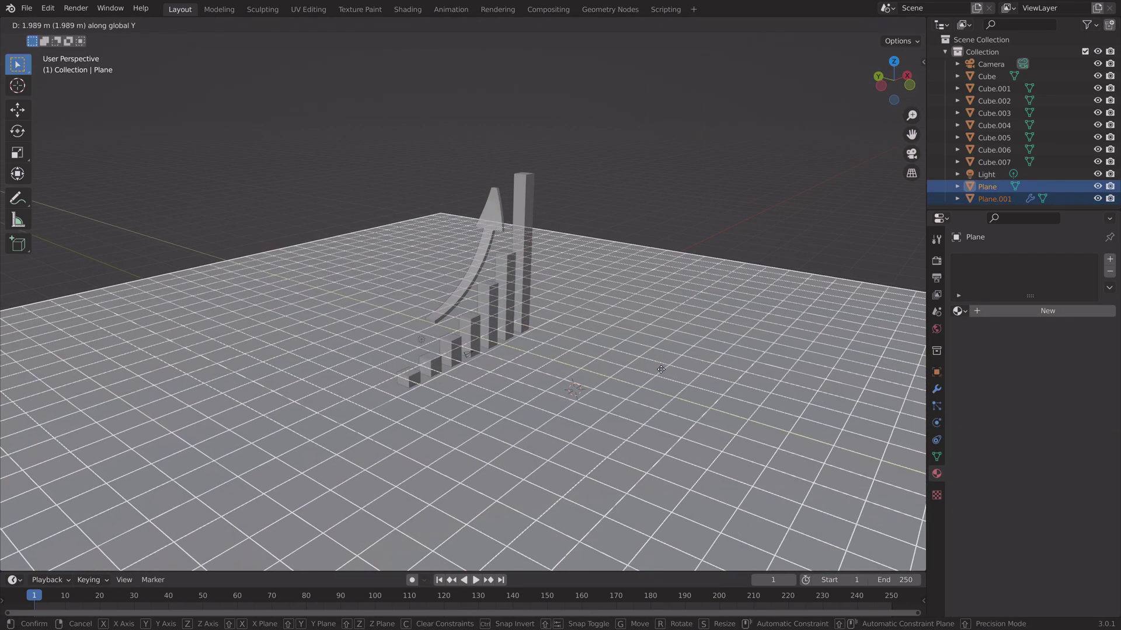
pyautogui.click(665, 370)
pyautogui.press('g')
pyautogui.press('x')
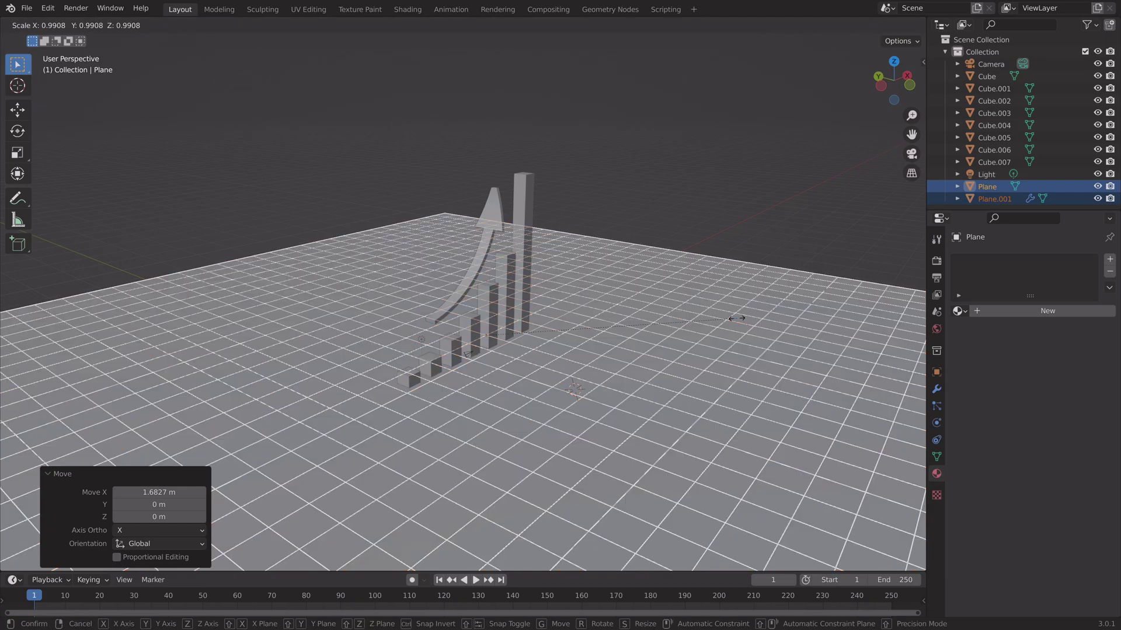
pyautogui.click(670, 369)
pyautogui.press('s')
pyautogui.click(676, 344)
pyautogui.moveTo(675, 345); pyautogui.dragTo(694, 334, button='middle')
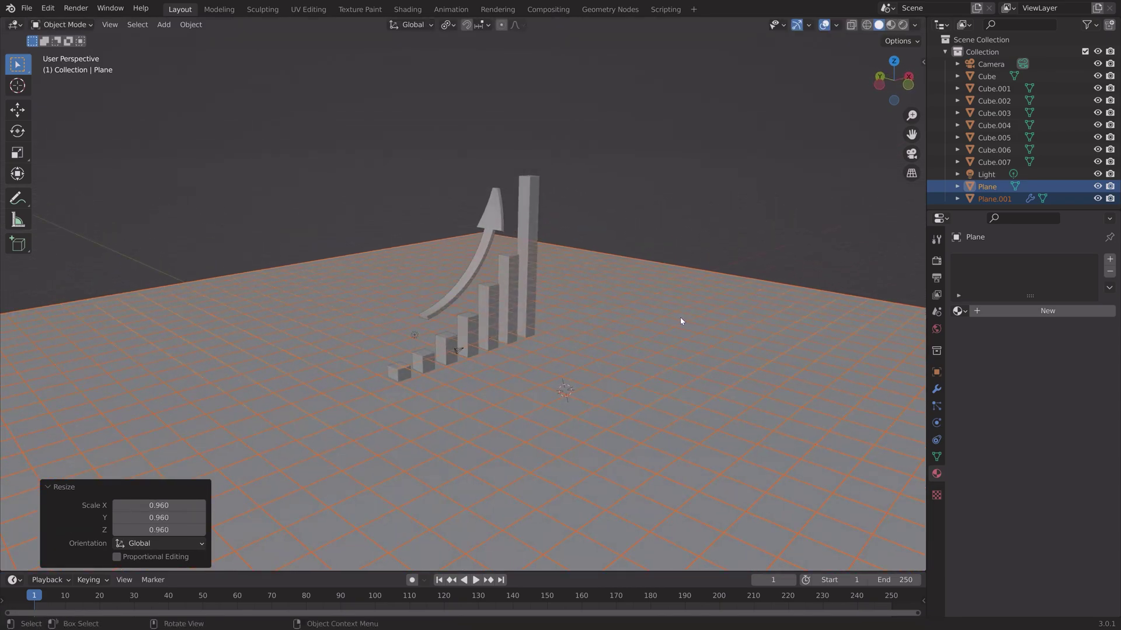
# - Change the scene's light to a Sun with a strength of 10
pyautogui.click(991, 173)
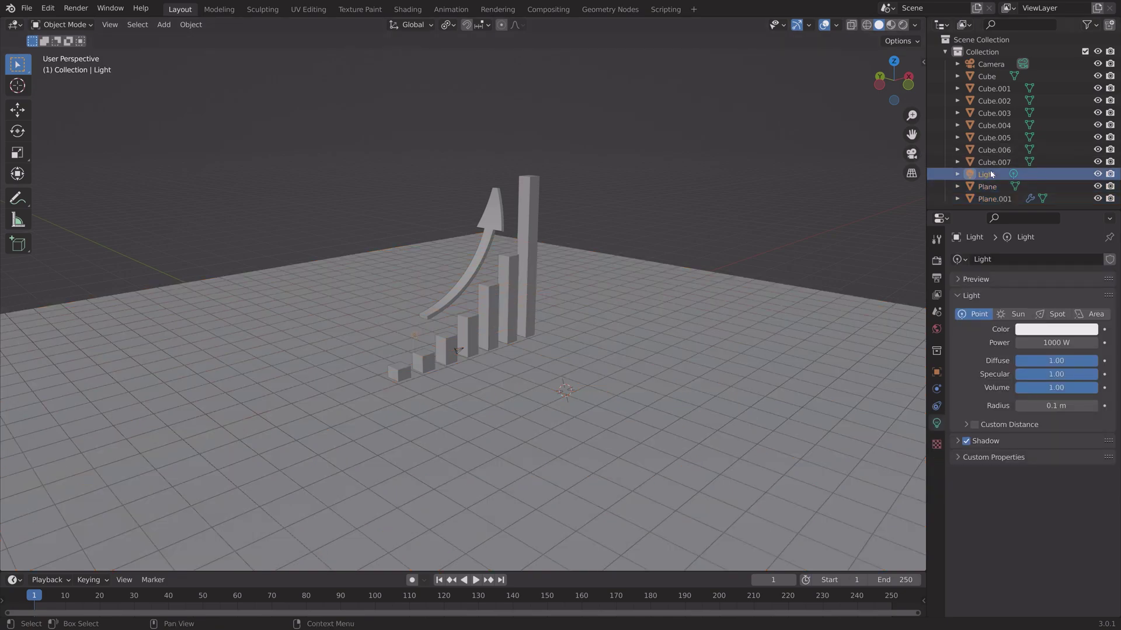
pyautogui.click(1011, 316)
pyautogui.click(1056, 342)
pyautogui.write('10')
pyautogui.press('Return')
# - Rotate the sun light freely with trackball rotation by about 98° and -3.44°
pyautogui.press('r')
pyautogui.press('r')
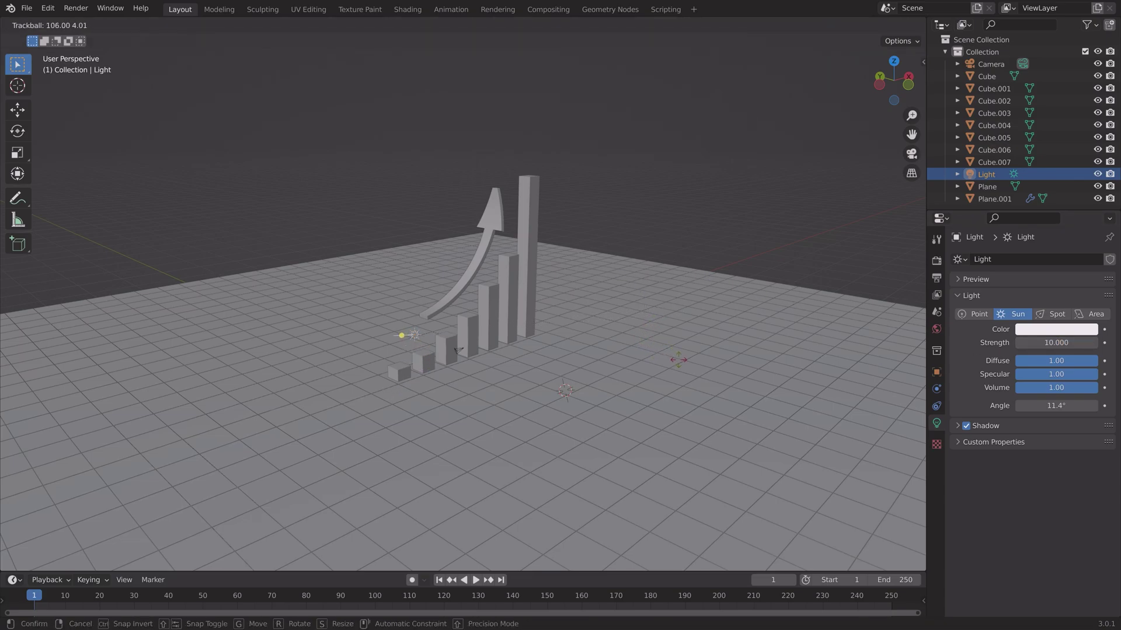
pyautogui.click(653, 362)
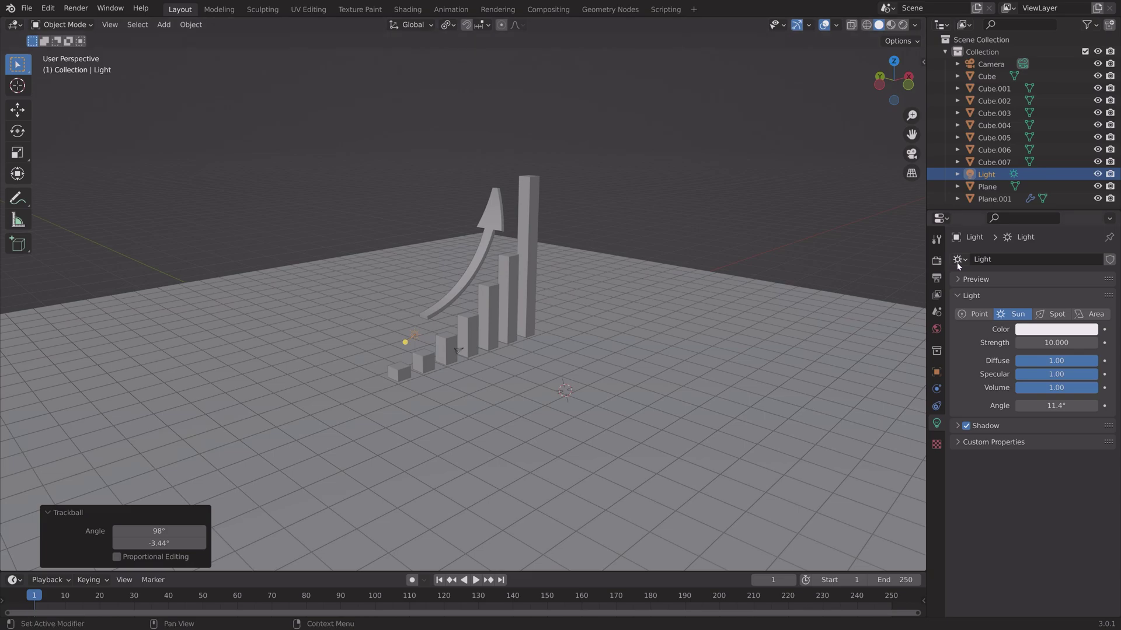
# - Set the render engine to Cycles with GPU Compute and switch the viewport to rendered shading
pyautogui.click(936, 260)
pyautogui.click(1047, 261)
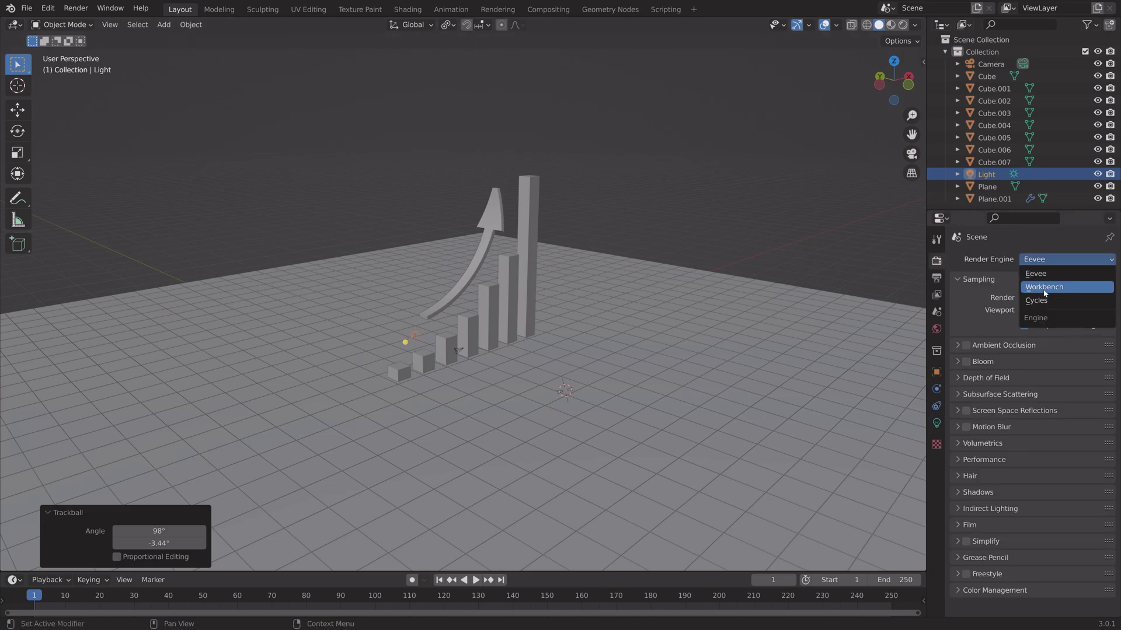
pyautogui.click(1043, 304)
pyautogui.click(1039, 286)
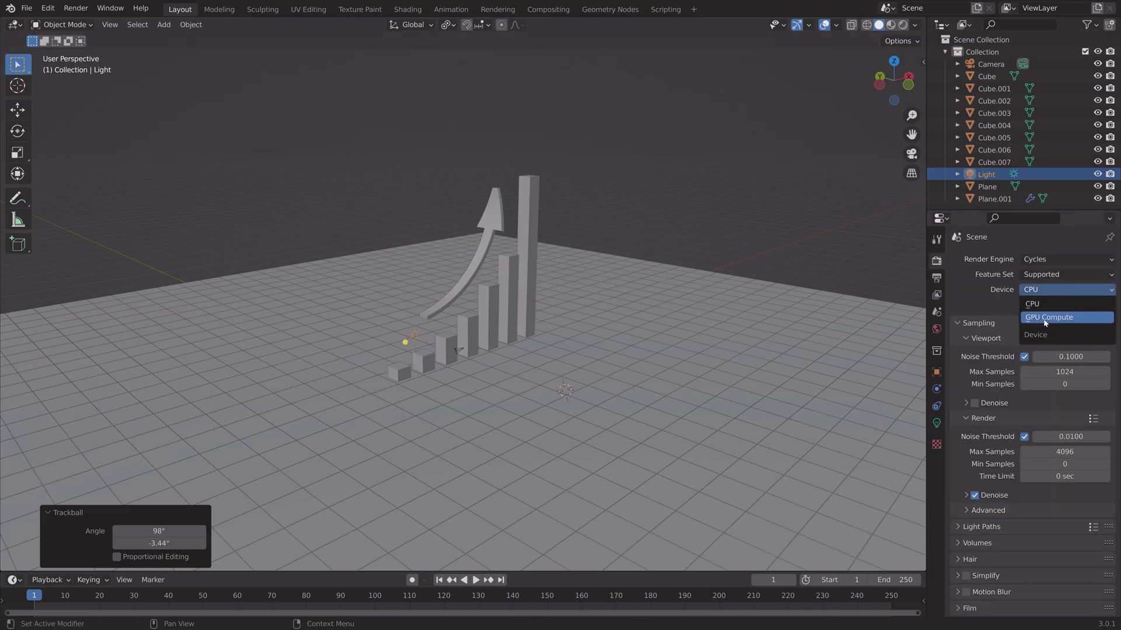
pyautogui.click(1034, 319)
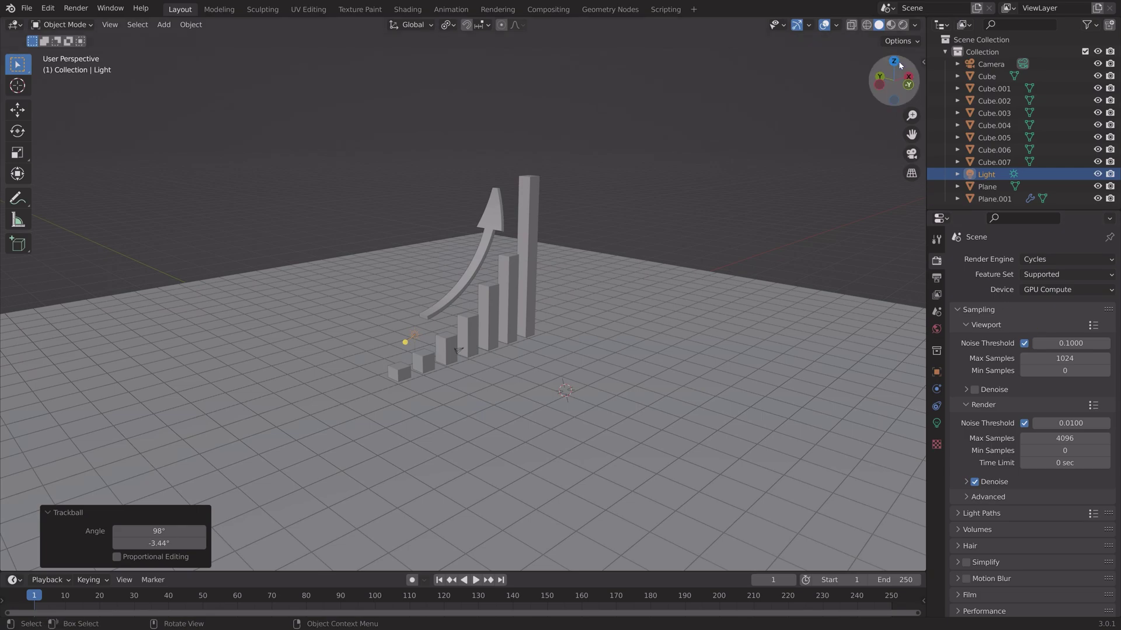
pyautogui.click(903, 24)
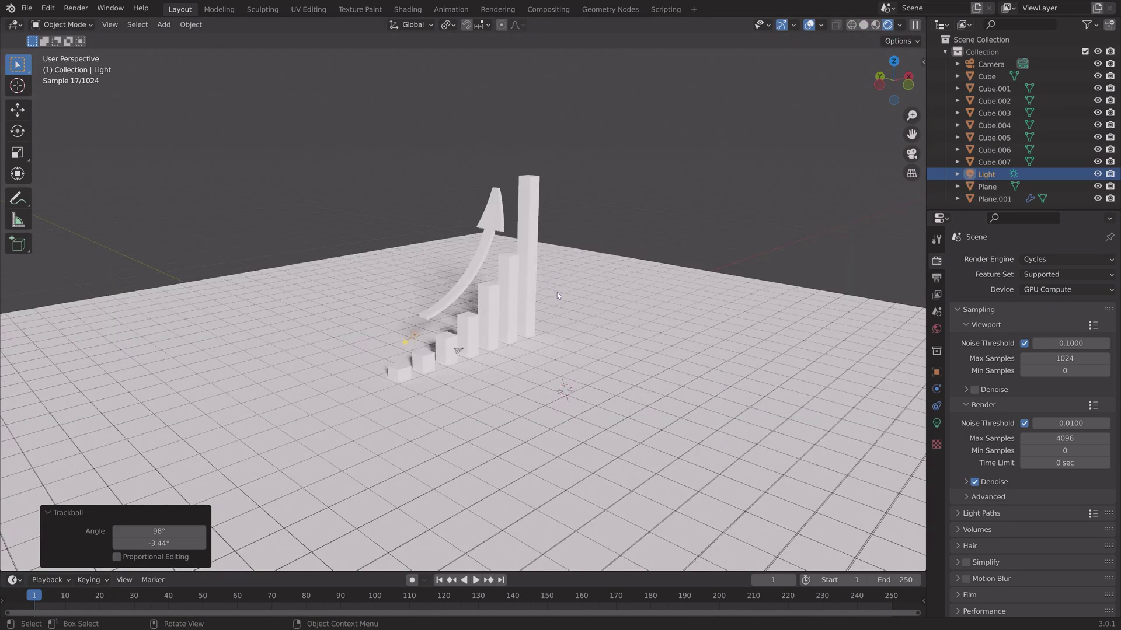
# - Save the scene as a new file version named tut5.blend
pyautogui.moveTo(559, 291); pyautogui.dragTo(612, 319, button='middle')
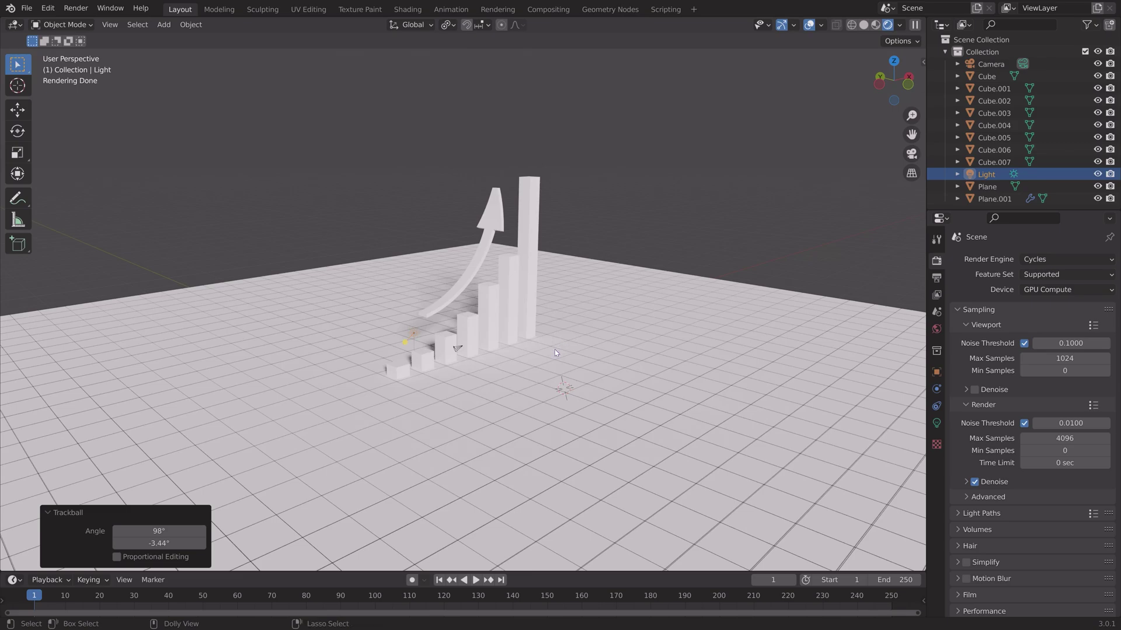
pyautogui.hotkey('ctrl', 'shift', 's')
pyautogui.click(741, 486)
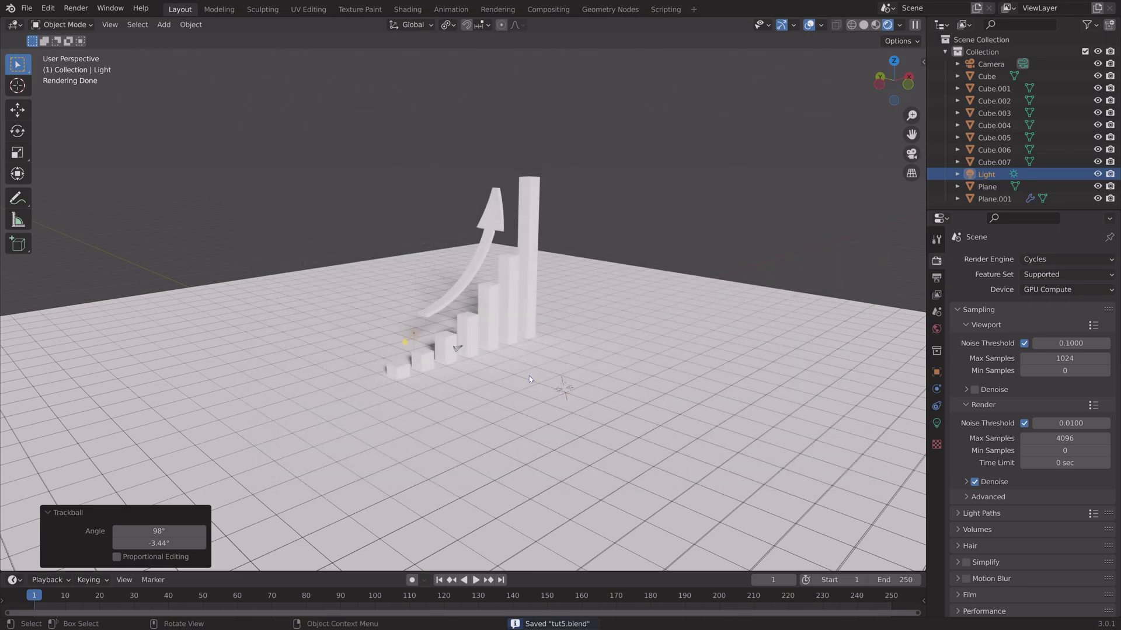
# - Lower the wireframe grid plane about 0.052 m along Z in solid shading, and return to rendered shading
pyautogui.press('z')
pyautogui.click(592, 374)
pyautogui.moveTo(593, 374); pyautogui.dragTo(595, 372, button='middle')
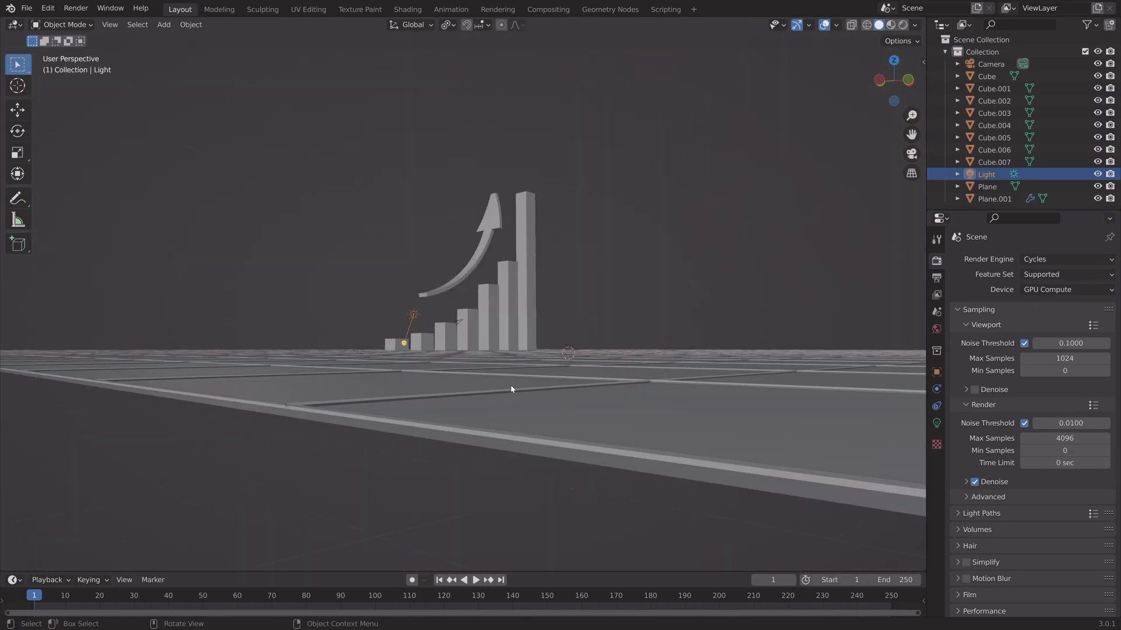
pyautogui.click(595, 372)
pyautogui.press('g')
pyautogui.press('z')
pyautogui.click(501, 375)
pyautogui.press('z')
pyautogui.moveTo(501, 375); pyautogui.dragTo(781, 181, button='middle')
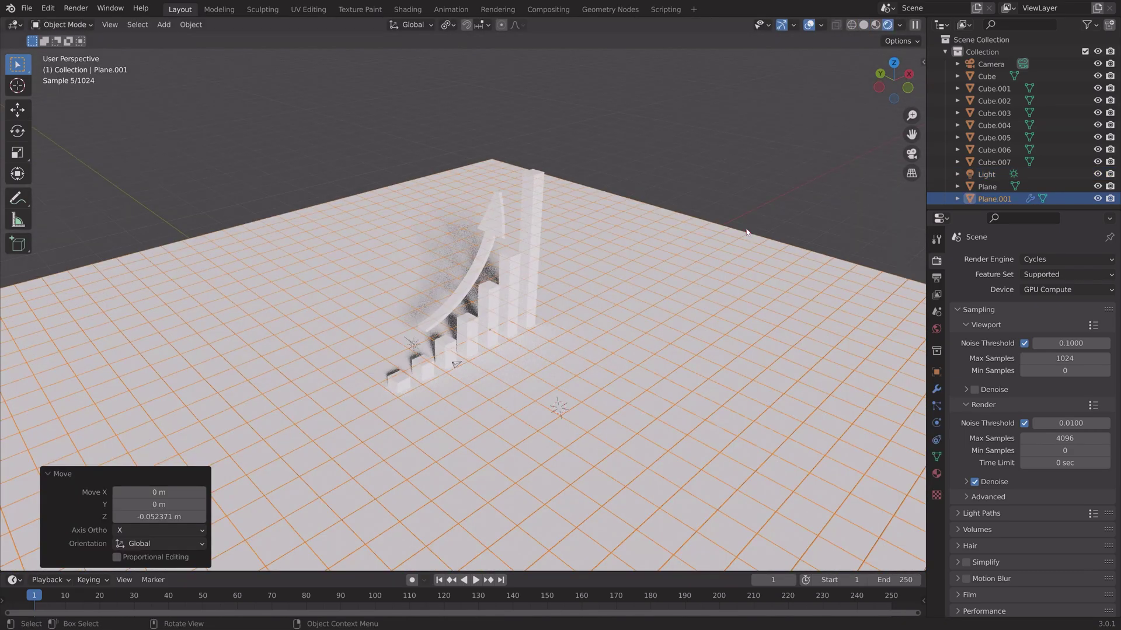
# - Set the Base Color of the curved arrow's material to a saturated blue
pyautogui.moveTo(513, 366); pyautogui.dragTo(520, 352, button='middle')
pyautogui.click(558, 222)
pyautogui.click(937, 473)
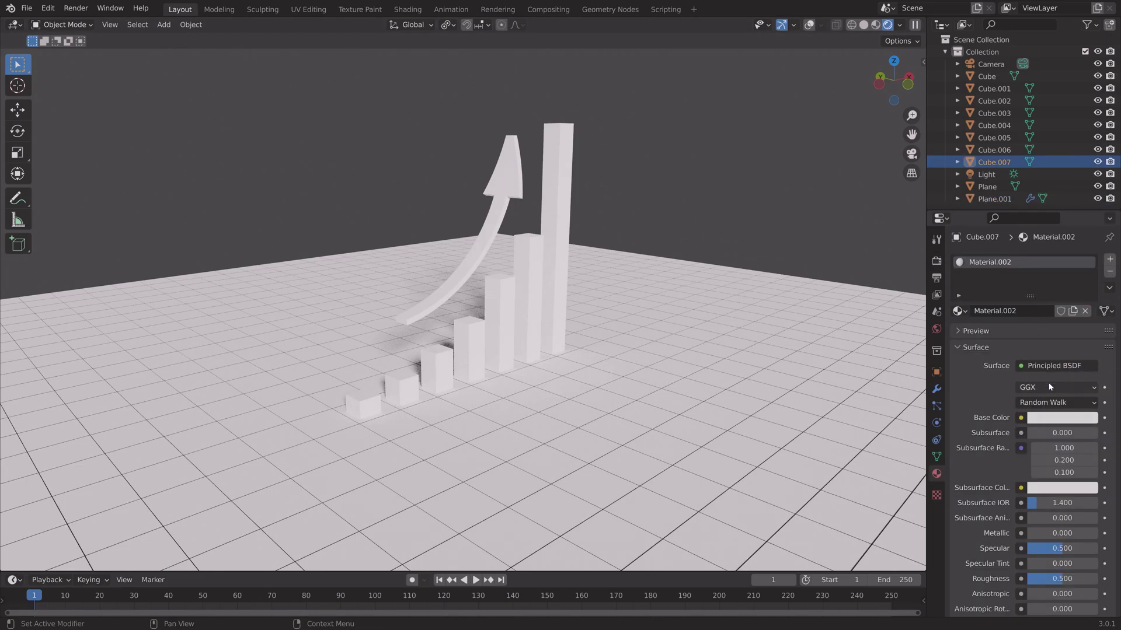
pyautogui.click(1040, 419)
pyautogui.click(1050, 257)
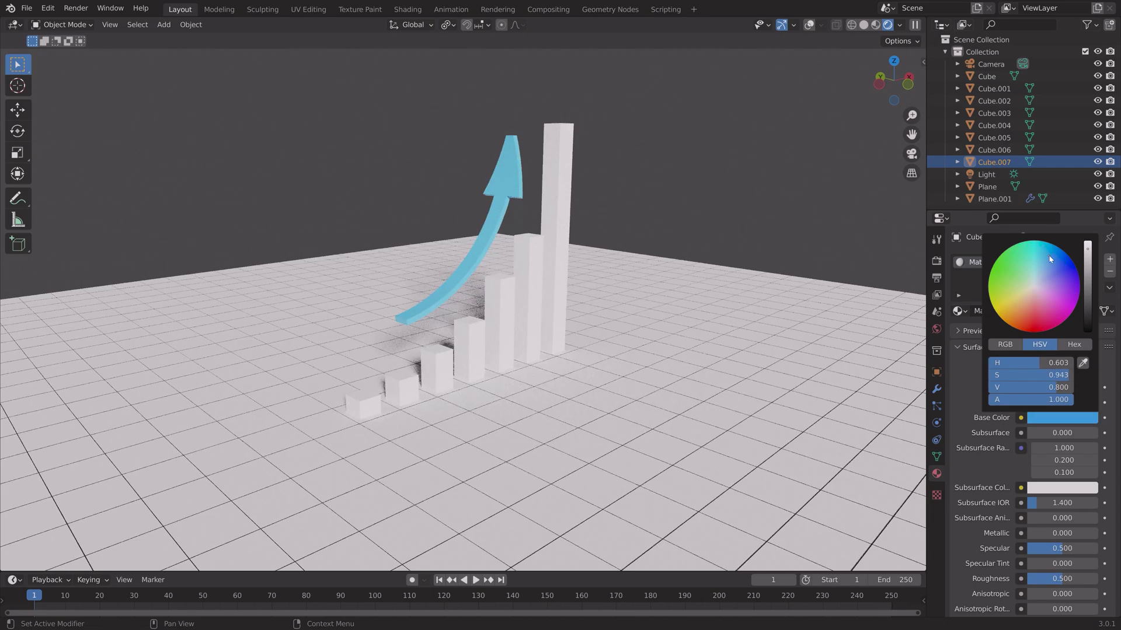
pyautogui.click(1057, 252)
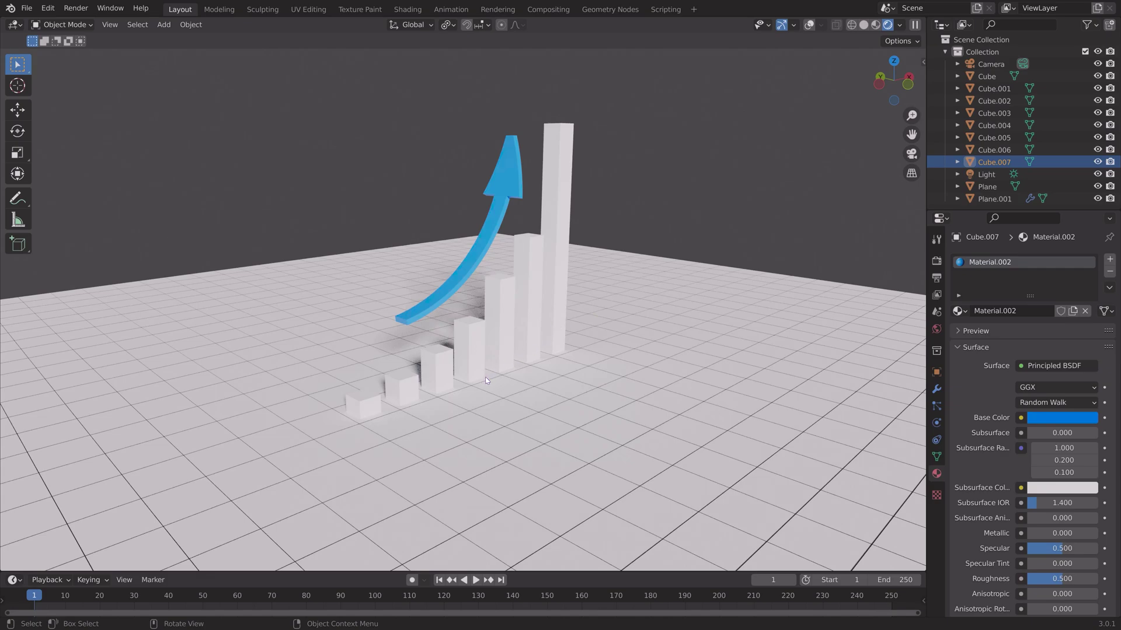
# - Select the tallest column, split the 3D viewport vertically, and turn the new area into a Shader Editor
pyautogui.click(555, 204)
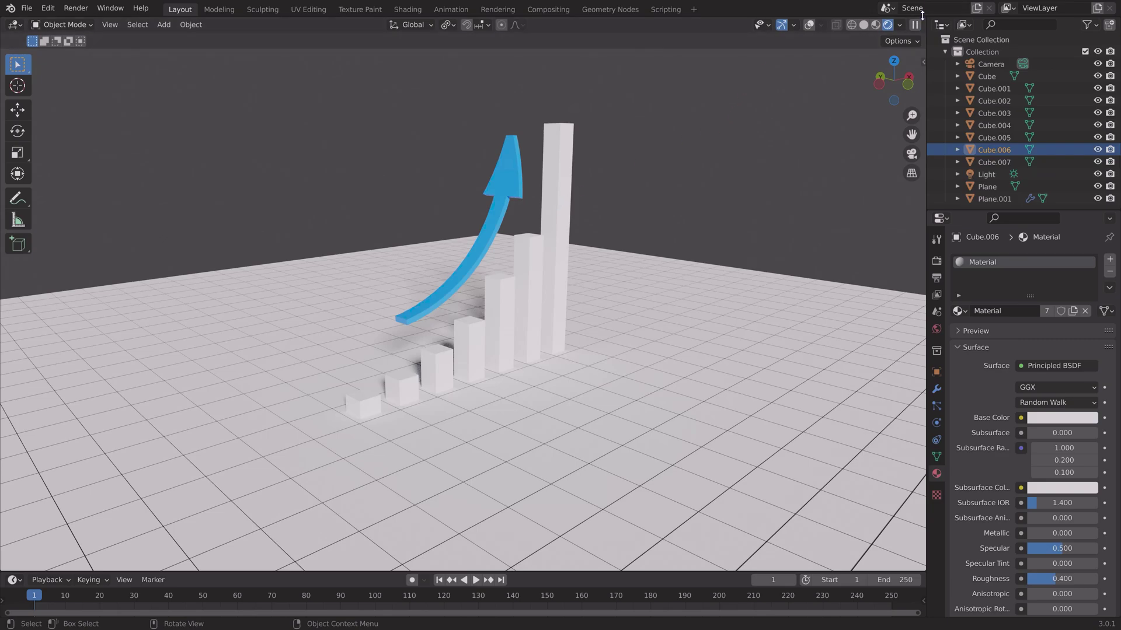
pyautogui.moveTo(921, 22); pyautogui.dragTo(548, 47)
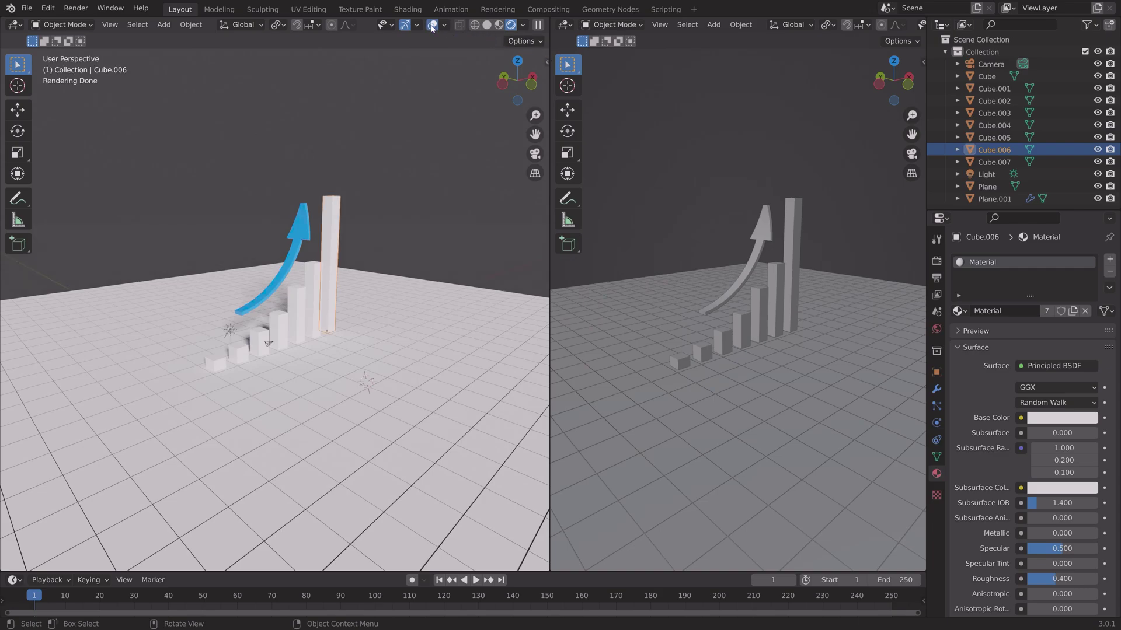
pyautogui.click(564, 24)
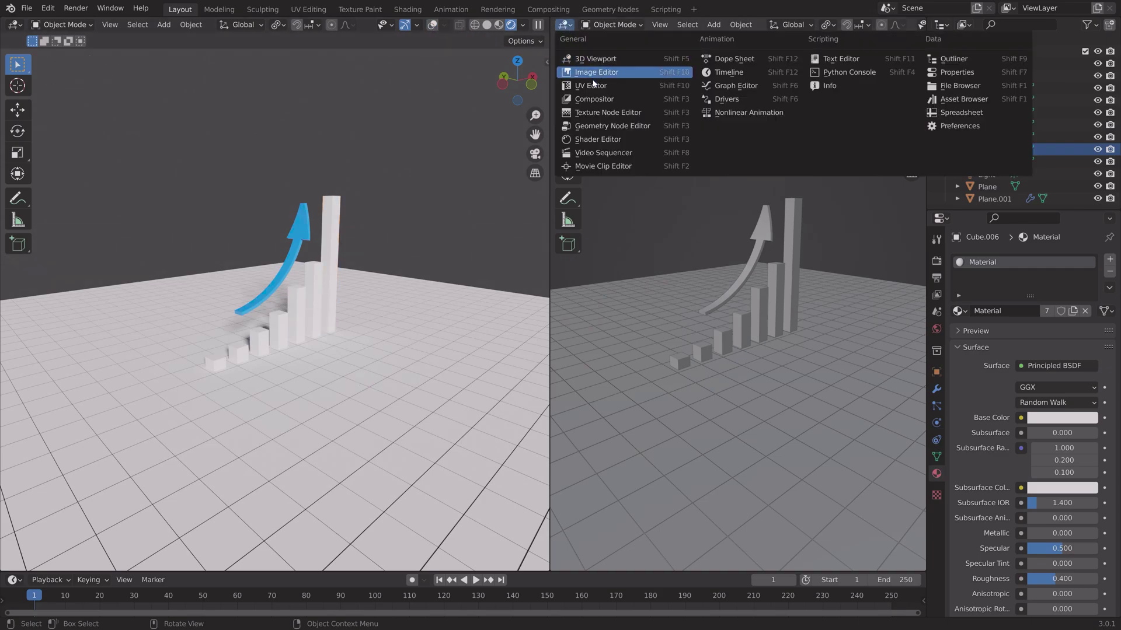
pyautogui.click(599, 139)
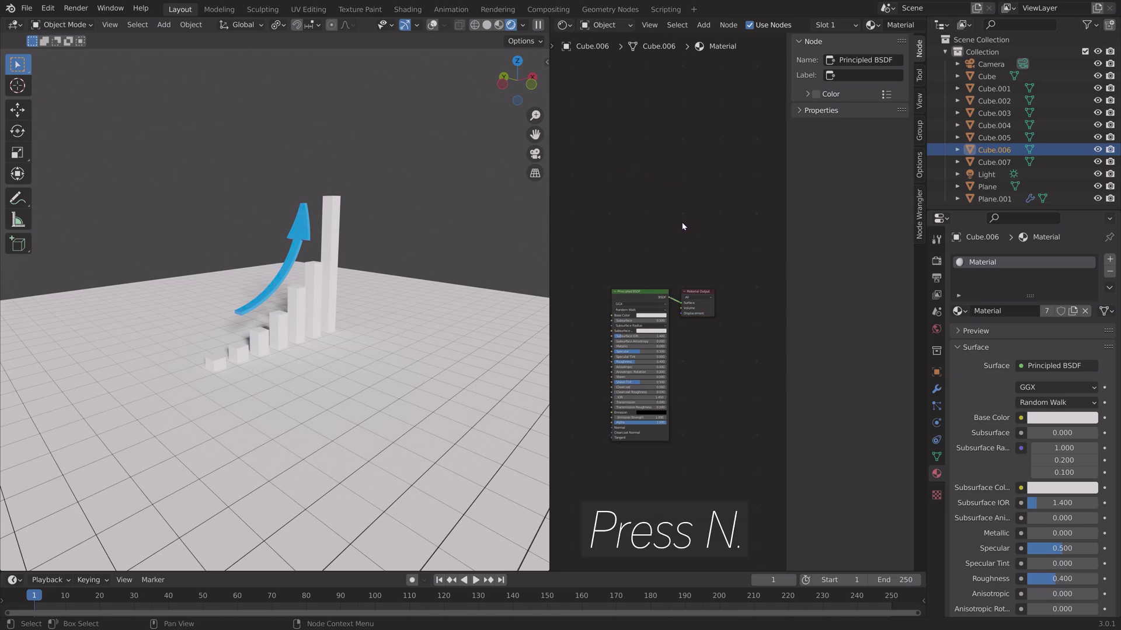
# - Delete the Principled BSDF node from the columns' material, leaving only the Material Output node
pyautogui.press('n')
pyautogui.scroll(4, 703, 280)
pyautogui.moveTo(703, 284); pyautogui.dragTo(779, 219, button='middle')
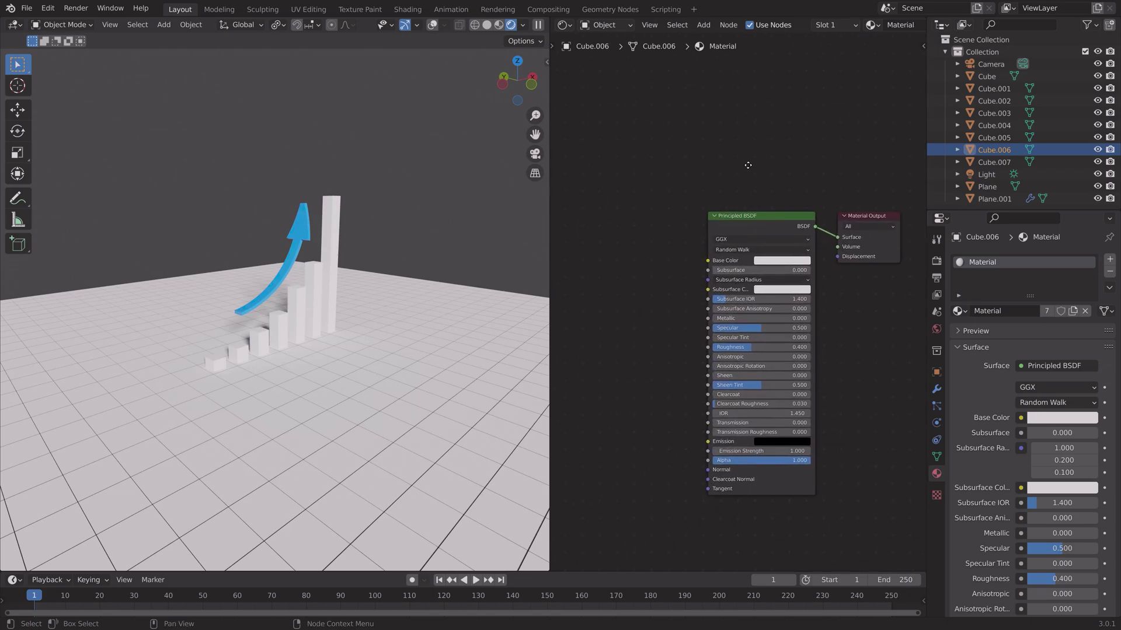
pyautogui.click(720, 219)
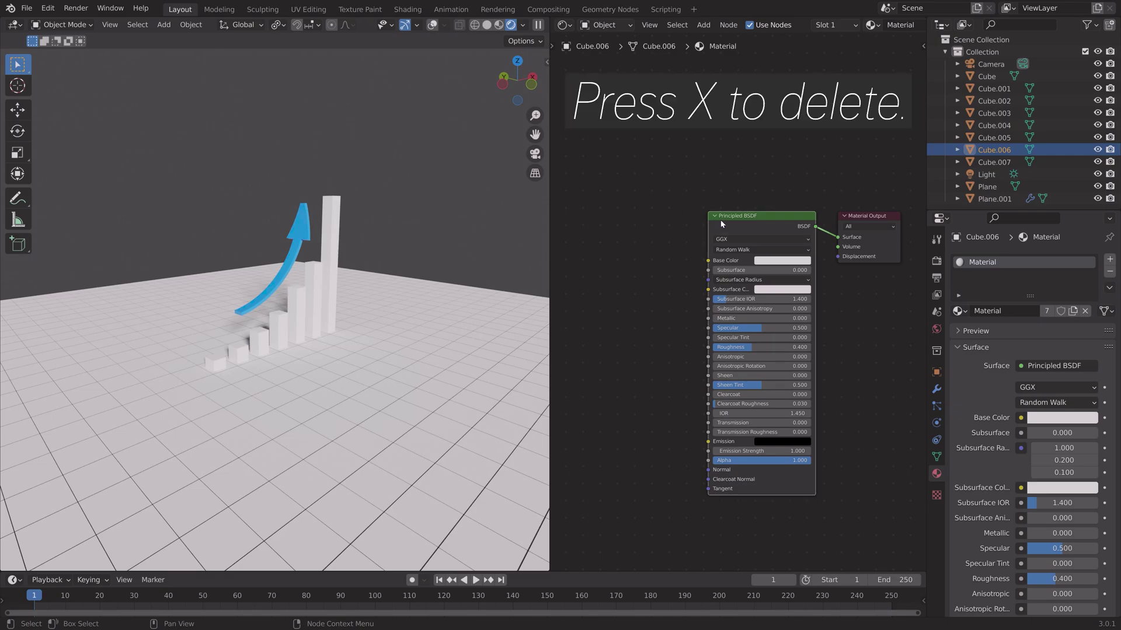
pyautogui.press('x')
# - Add a Glossy BSDF node and connect its BSDF output to the Material Output's Surface input
pyautogui.hotkey('shift', 'a')
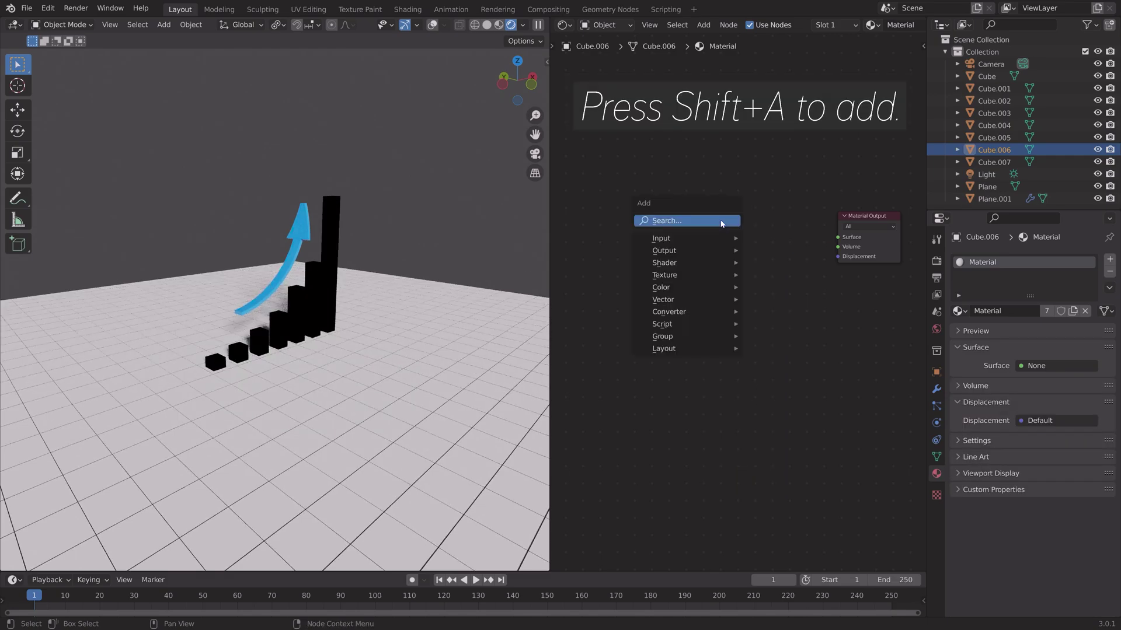
pyautogui.click(720, 220)
pyautogui.write('glo')
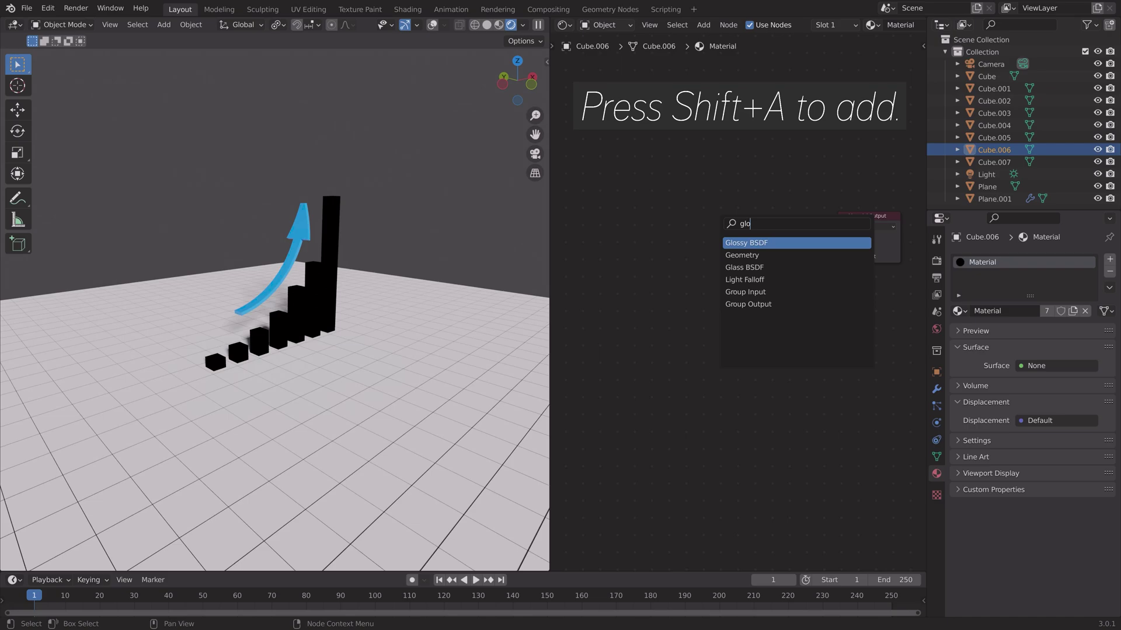
pyautogui.press('Return')
pyautogui.click(792, 232)
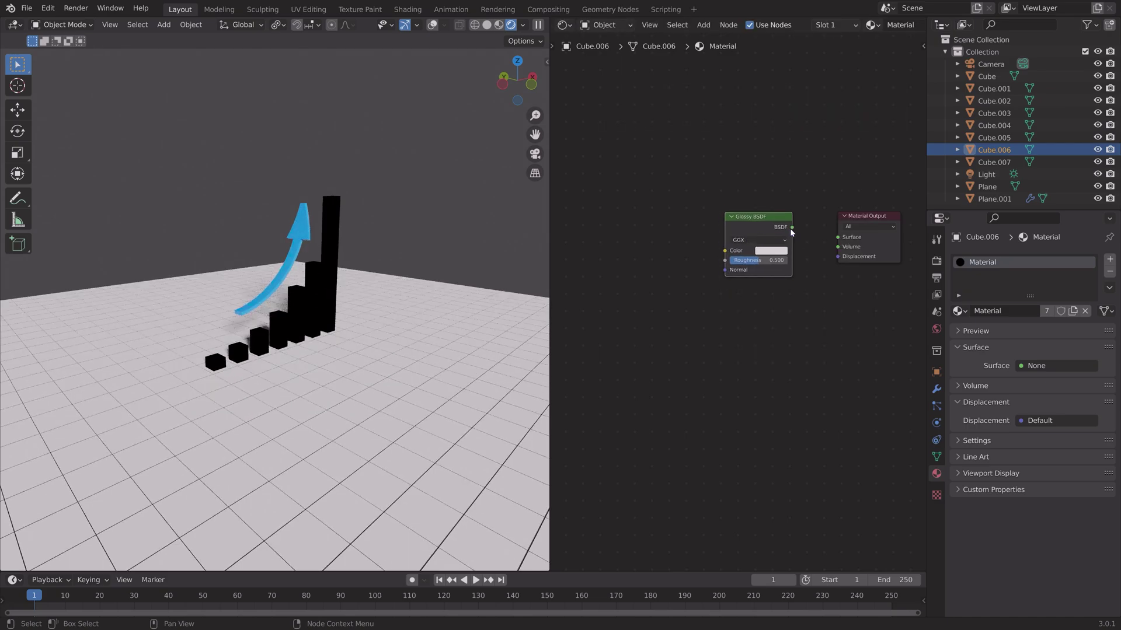
pyautogui.moveTo(792, 232); pyautogui.dragTo(838, 237)
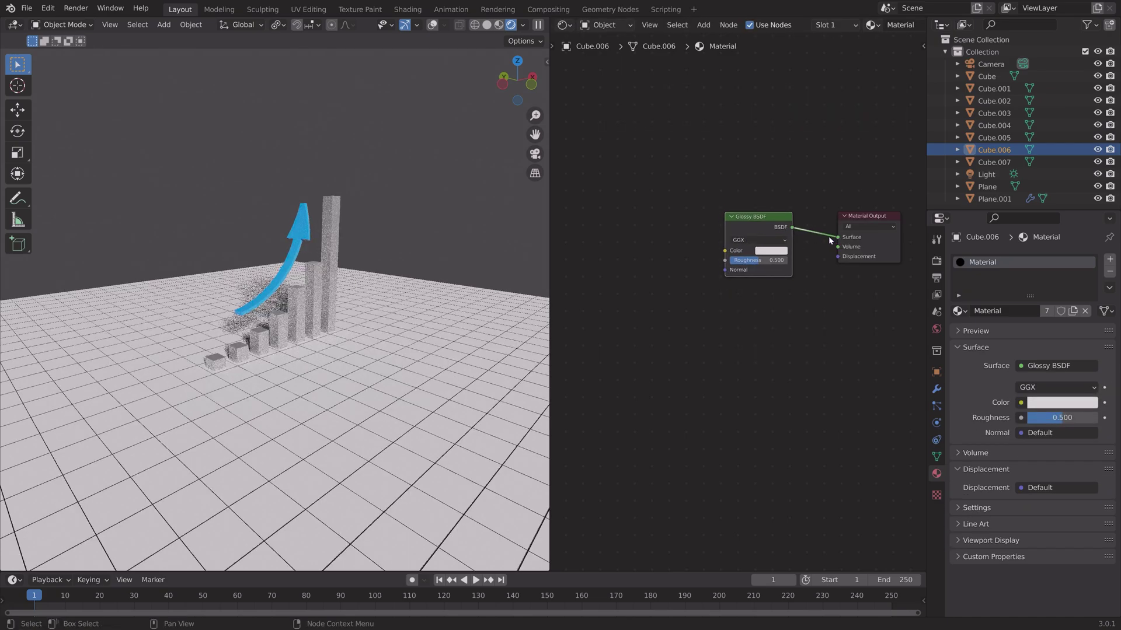
# - Add an Object Info node to the left of the Glossy BSDF node
pyautogui.hotkey('shift', 'a')
pyautogui.click(656, 255)
pyautogui.write('objec')
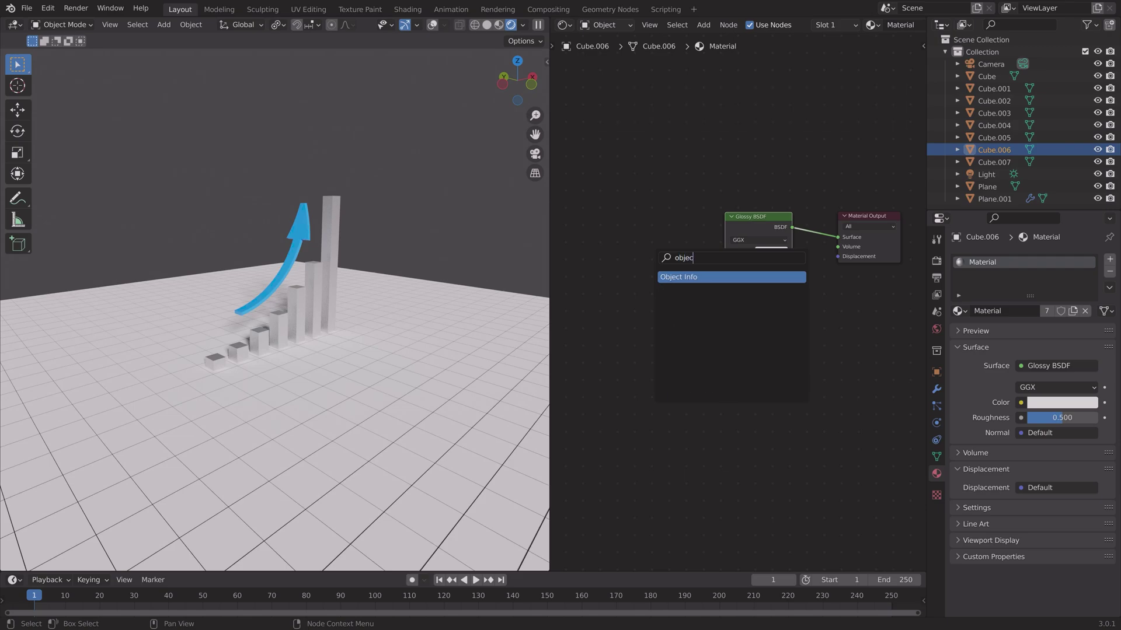
pyautogui.press('Return')
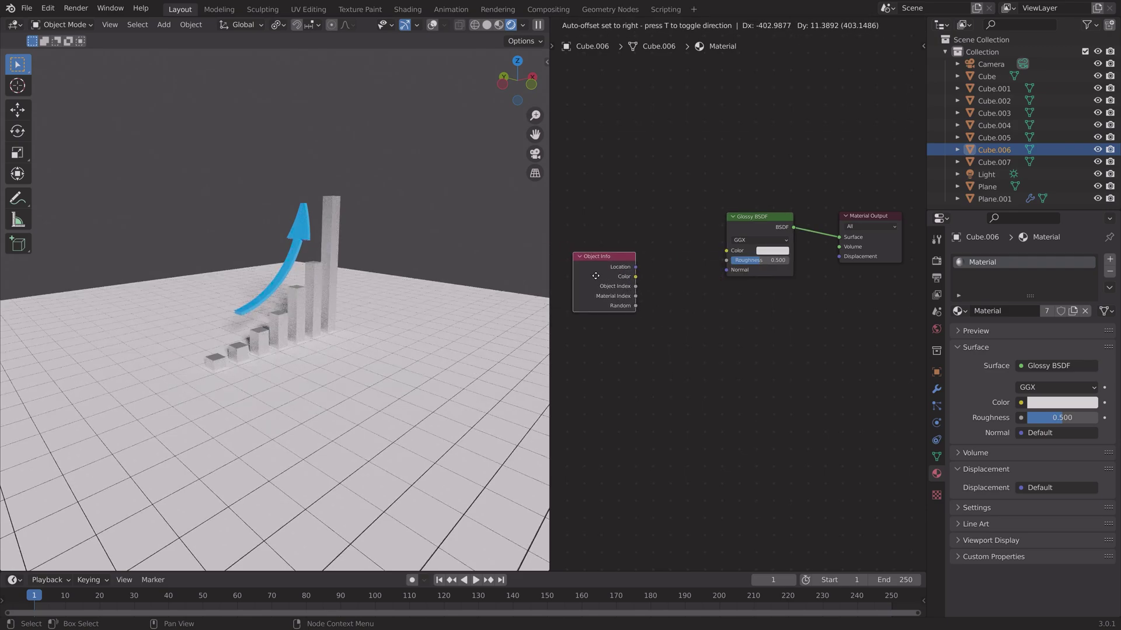
# - Add a Hue Saturation Value node between the Object Info and Glossy BSDF nodes
pyautogui.hotkey('shift', 'a')
pyautogui.click(659, 296)
pyautogui.write('hue')
pyautogui.press('Return')
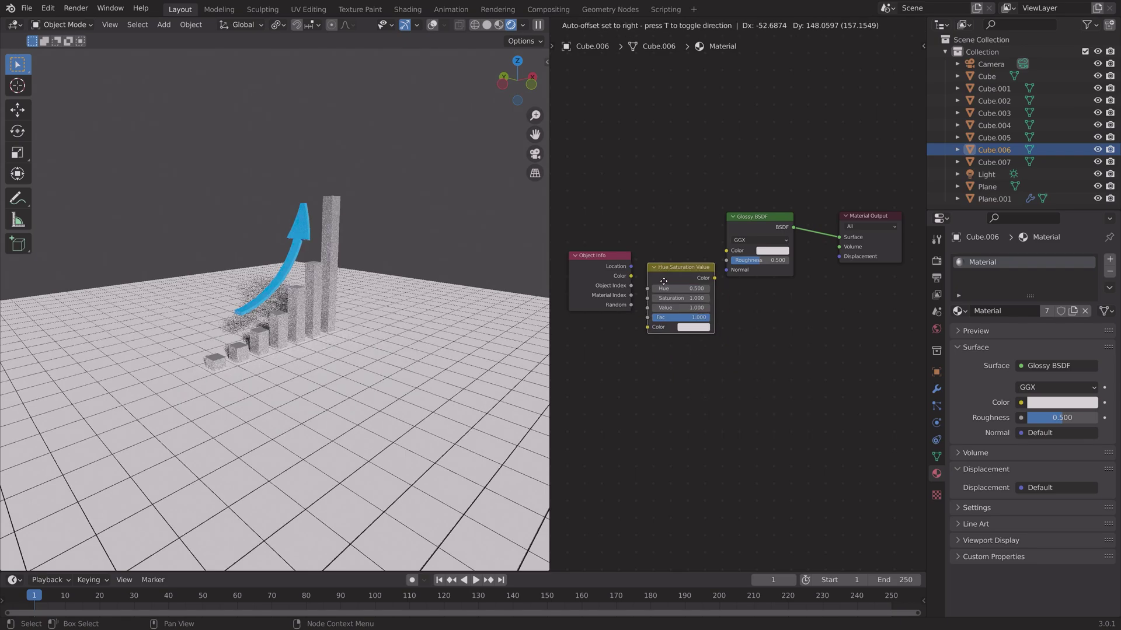
pyautogui.click(659, 275)
# - Connect Object Info's Random output to the Hue Saturation Value node's Saturation, and that node's Color output to the Glossy BSDF's Color
pyautogui.scroll(-2, 671, 315)
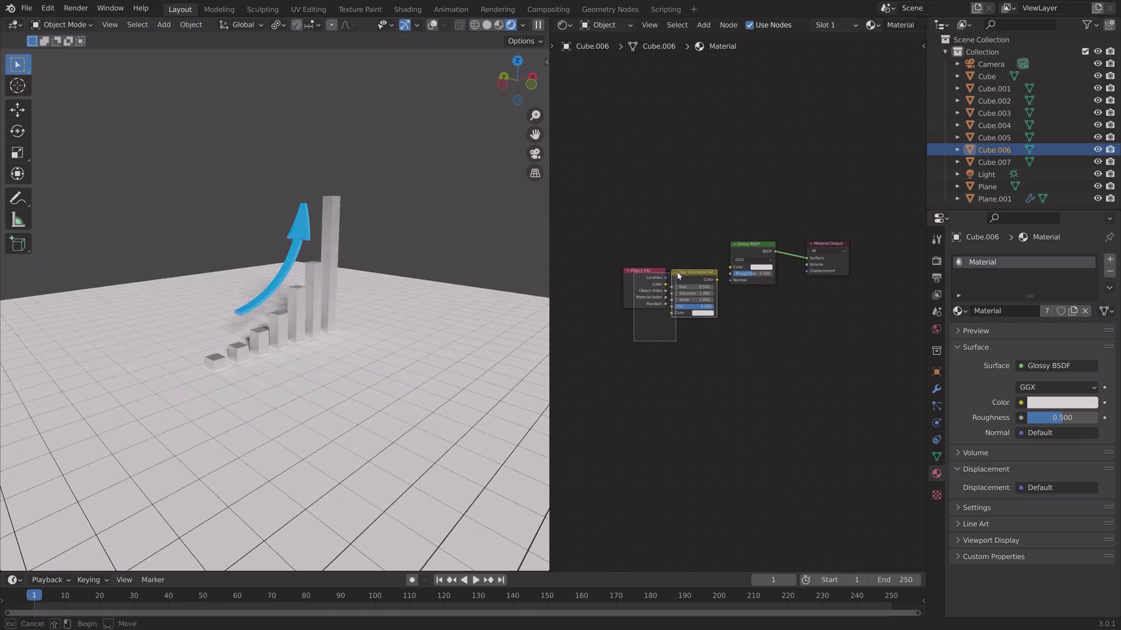
pyautogui.scroll(3, 621, 310)
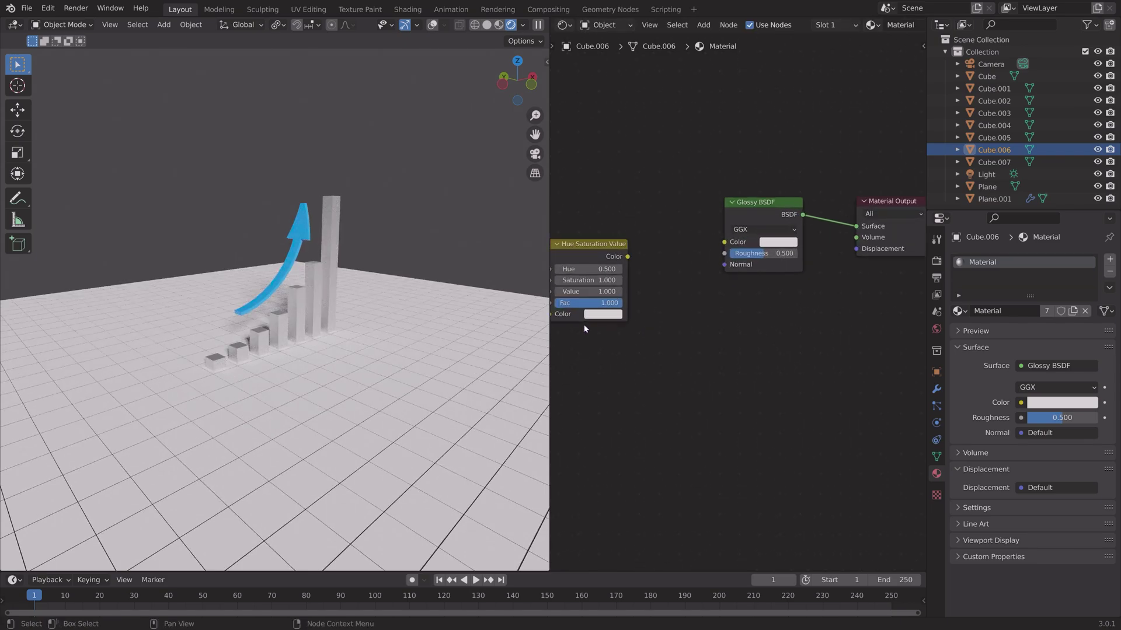
pyautogui.moveTo(639, 287)
pyautogui.mouseDown()
pyautogui.moveTo(652, 272)
pyautogui.moveTo(641, 289)
pyautogui.mouseUp()
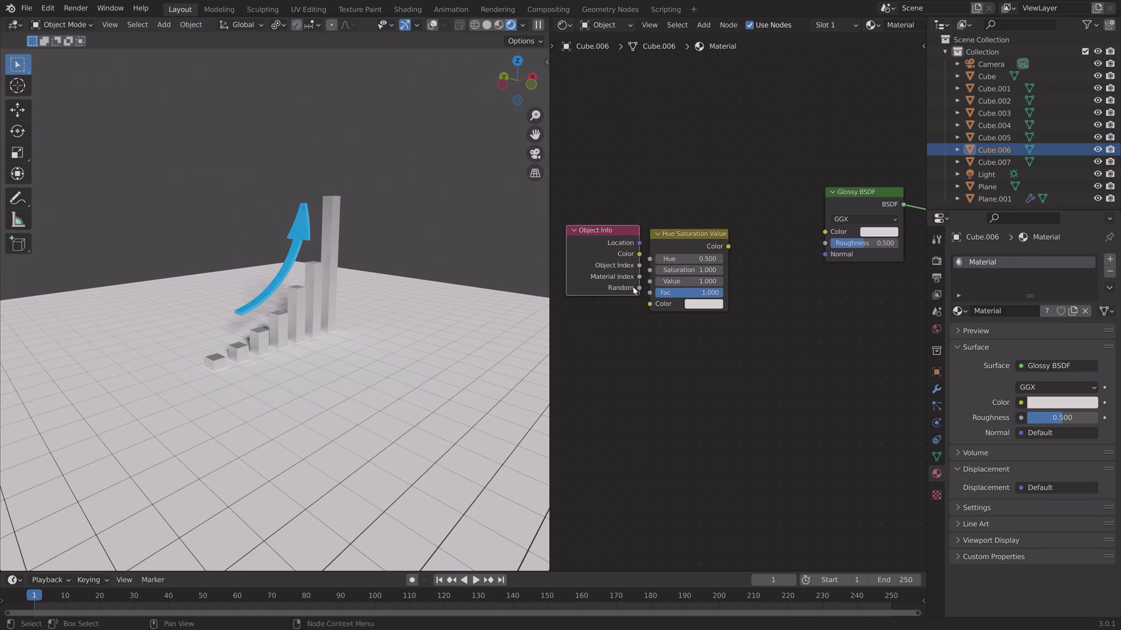
pyautogui.moveTo(602, 239); pyautogui.dragTo(584, 236)
pyautogui.moveTo(622, 286); pyautogui.dragTo(649, 270)
pyautogui.moveTo(728, 247); pyautogui.dragTo(824, 232)
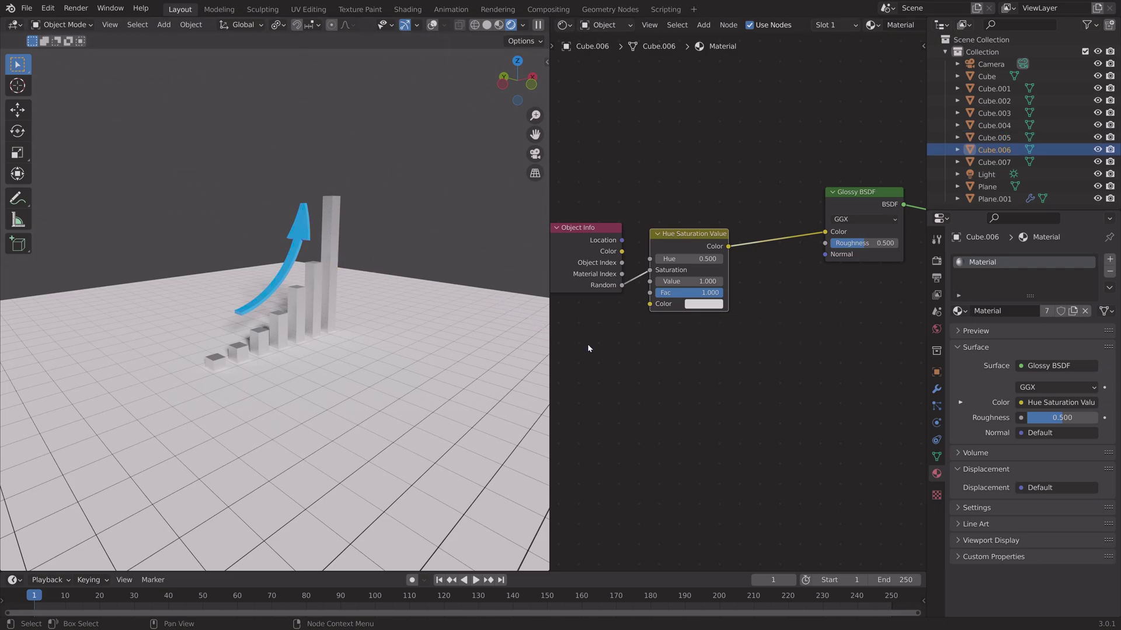
# - Set the Hue Saturation Value node's color to a light, saturated blue
pyautogui.click(697, 304)
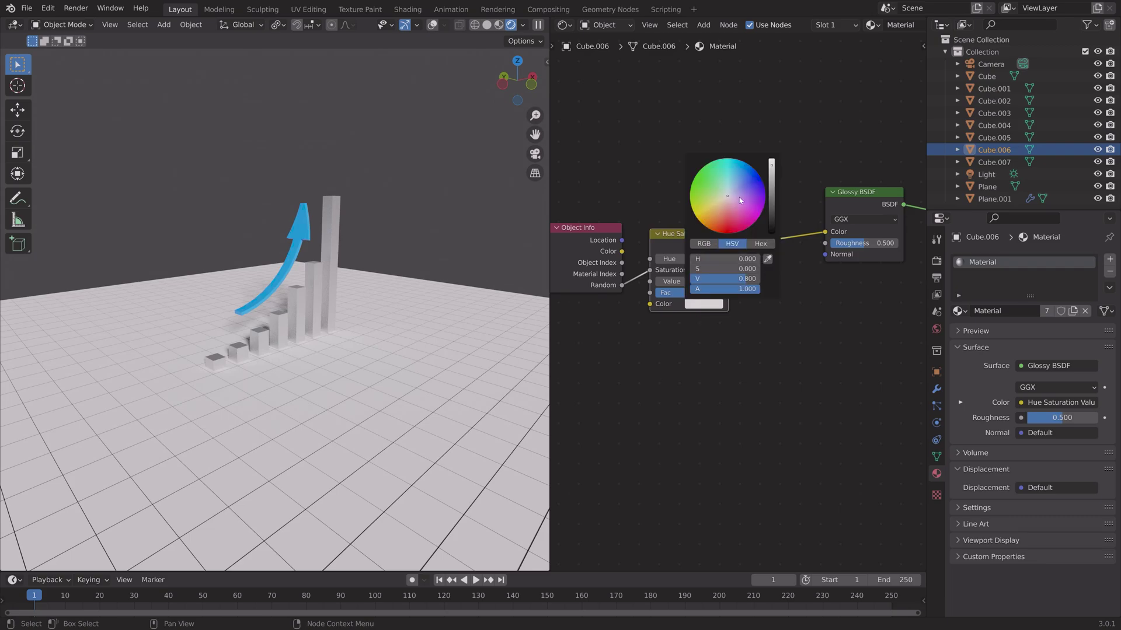
pyautogui.click(742, 178)
pyautogui.moveTo(742, 175); pyautogui.dragTo(738, 173)
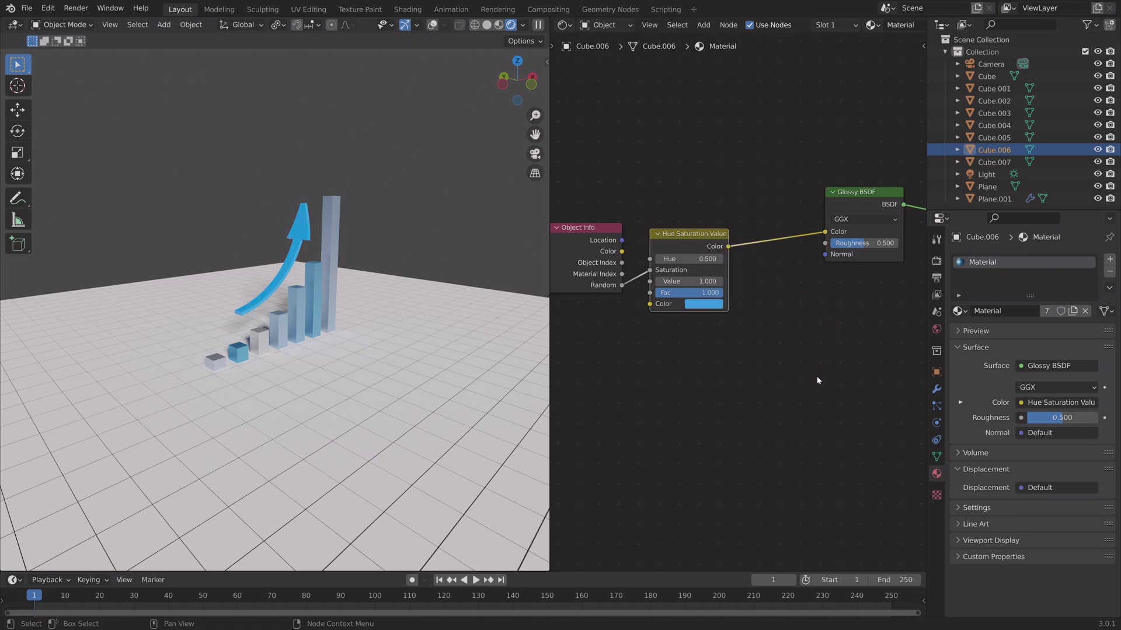
# - Duplicate the Hue Saturation Value node and insert the copy into the link between the original and the Glossy BSDF
pyautogui.scroll(-1, 733, 303)
pyautogui.moveTo(611, 331); pyautogui.dragTo(709, 225)
pyautogui.moveTo(719, 262); pyautogui.dragTo(676, 263)
pyautogui.hotkey('shift', 'd')
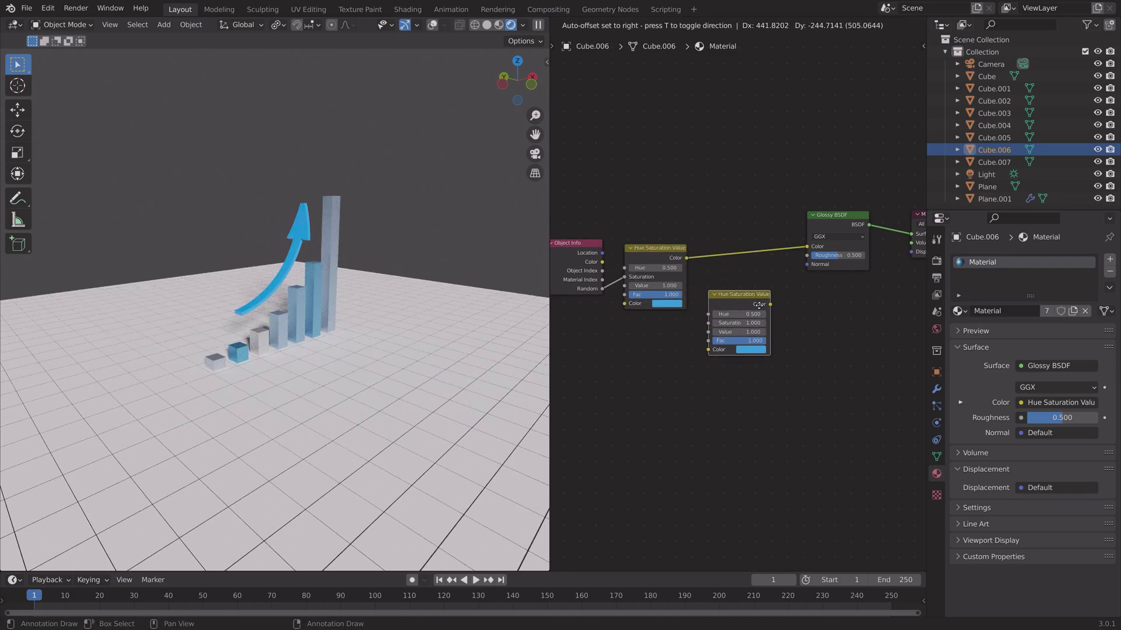
pyautogui.click(770, 209)
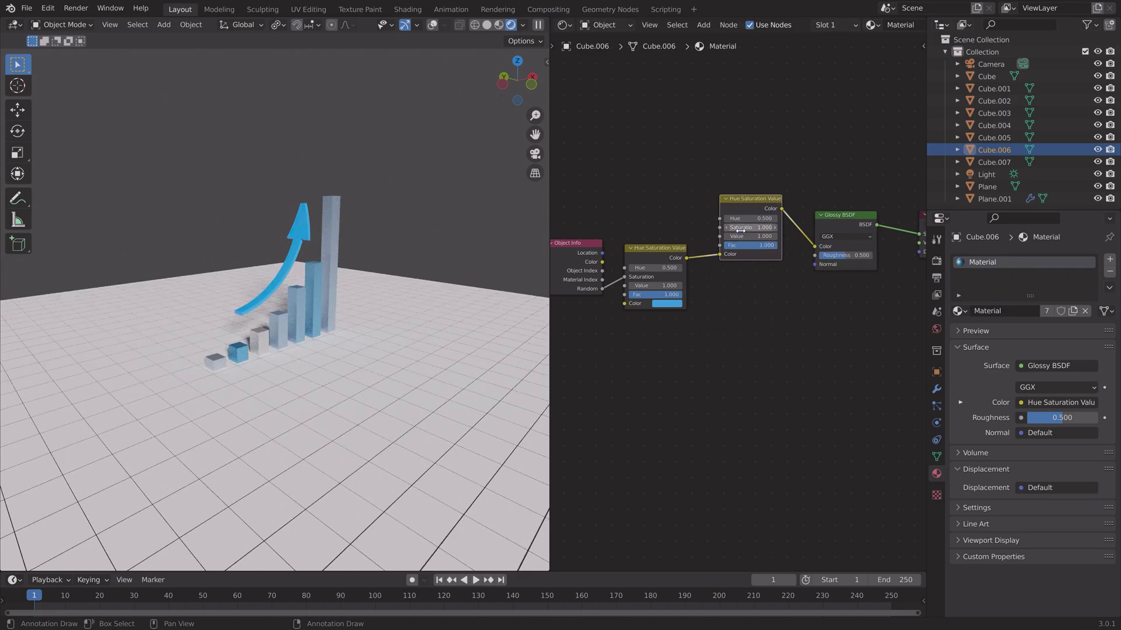
# - Try saturation values of 2 and 0.7 on the second Hue Saturation Value node
pyautogui.click(759, 227)
pyautogui.write('2')
pyautogui.press('Return')
pyautogui.click(758, 227)
pyautogui.write('0.7')
pyautogui.press('Return')
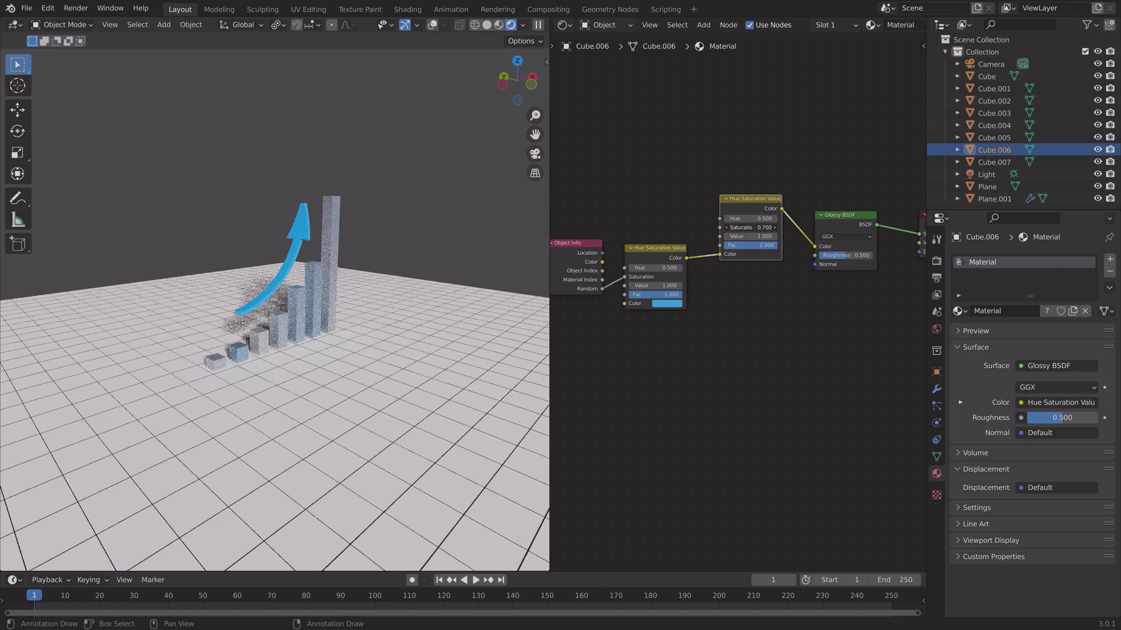
# - Set the second Hue Saturation Value node's Saturation to 1.2 and the Glossy BSDF's Roughness to 0.64
pyautogui.moveTo(777, 230); pyautogui.dragTo(805, 230)
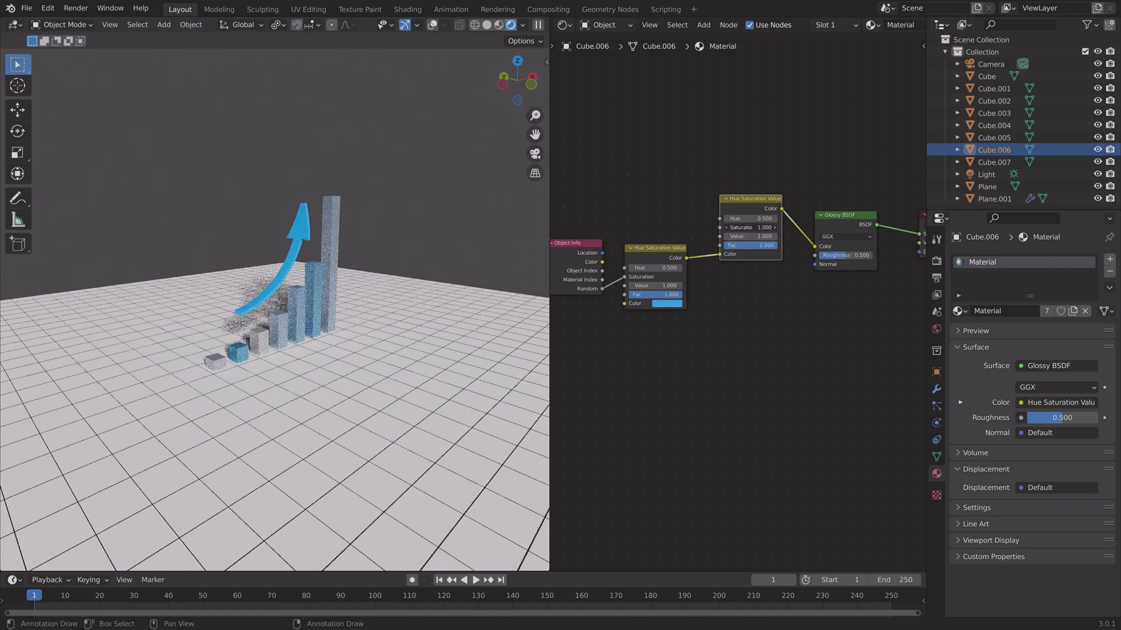
pyautogui.moveTo(858, 255)
pyautogui.mouseDown()
pyautogui.moveTo(875, 255)
pyautogui.moveTo(853, 259)
pyautogui.mouseUp()
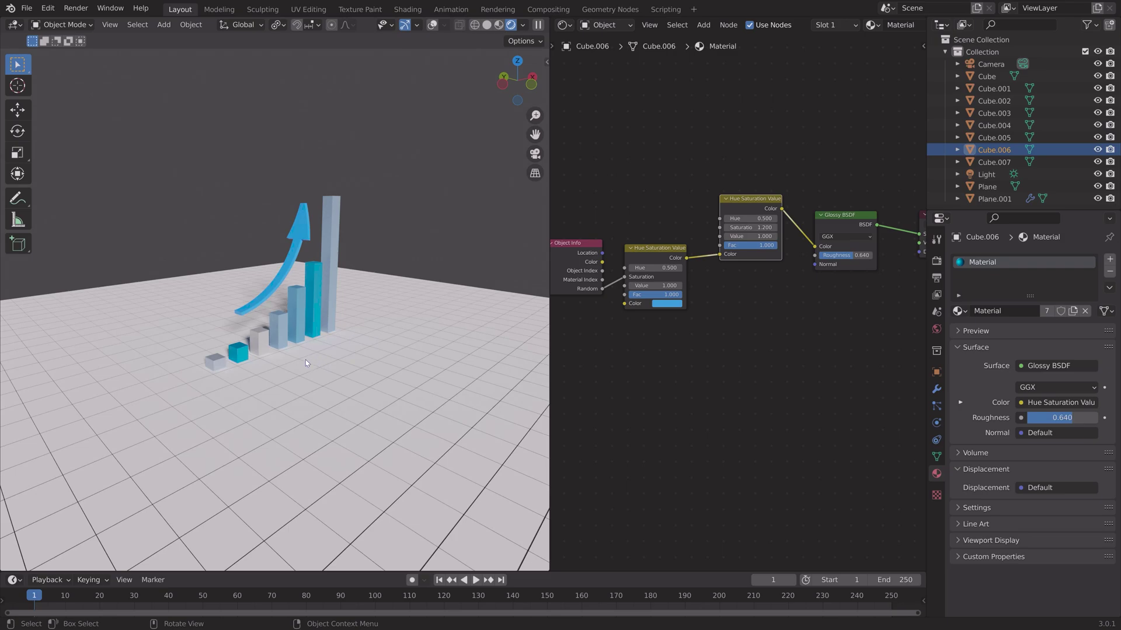
pyautogui.scroll(3, 274, 358)
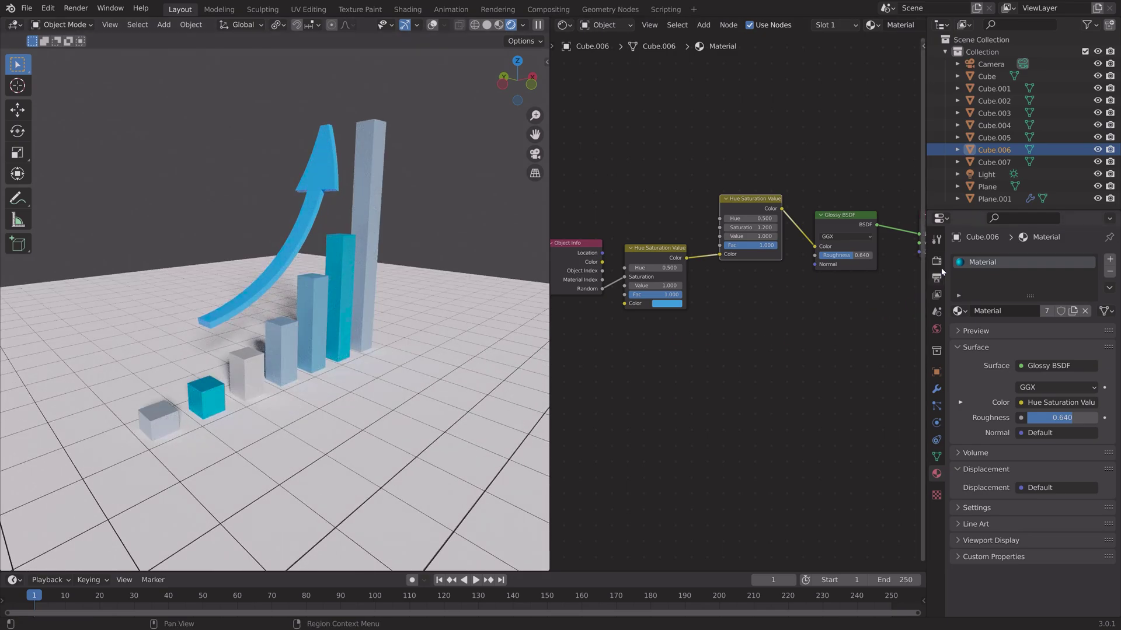
# - Assign an Environment Texture to the world background color and switch the viewport to solid shading
pyautogui.click(935, 329)
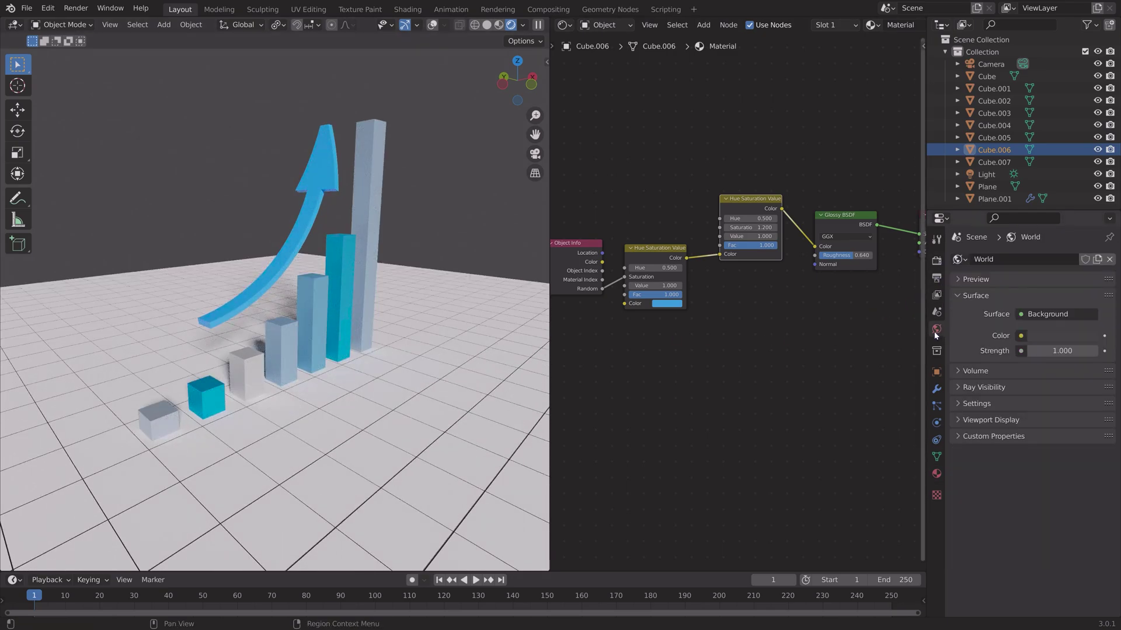
pyautogui.click(1021, 336)
pyautogui.click(767, 391)
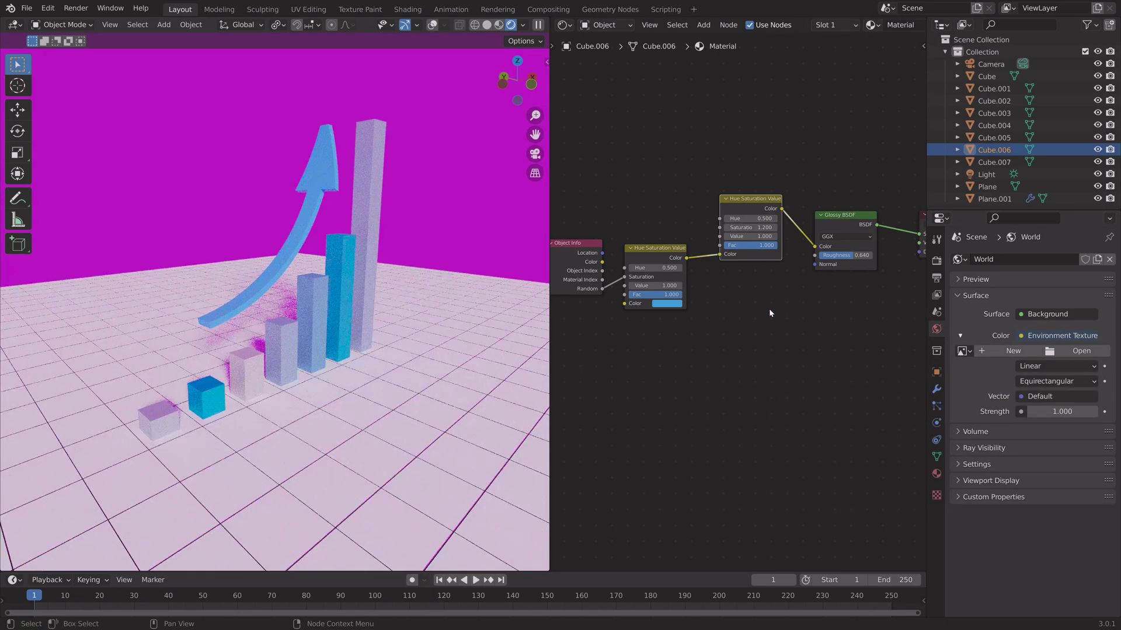
pyautogui.press('z')
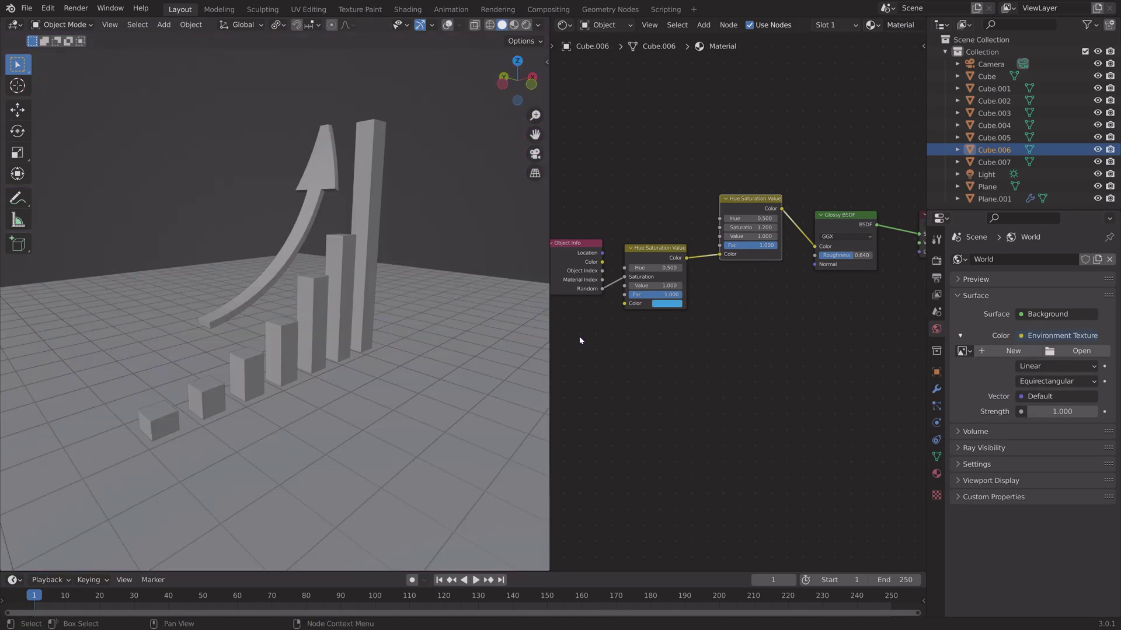
# - Load Chelsea_Stairs_8k.jpg from the Chelsea_Stairs folder as the environment image and return to rendered shading
pyautogui.click(1079, 351)
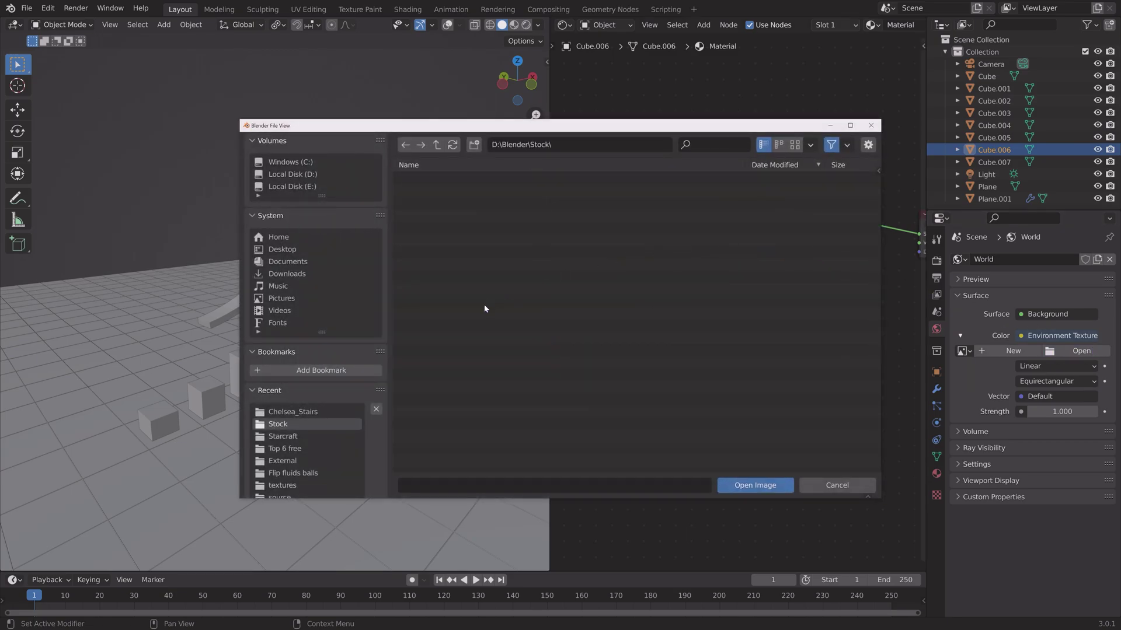
pyautogui.click(303, 412)
pyautogui.click(572, 193)
pyautogui.click(750, 486)
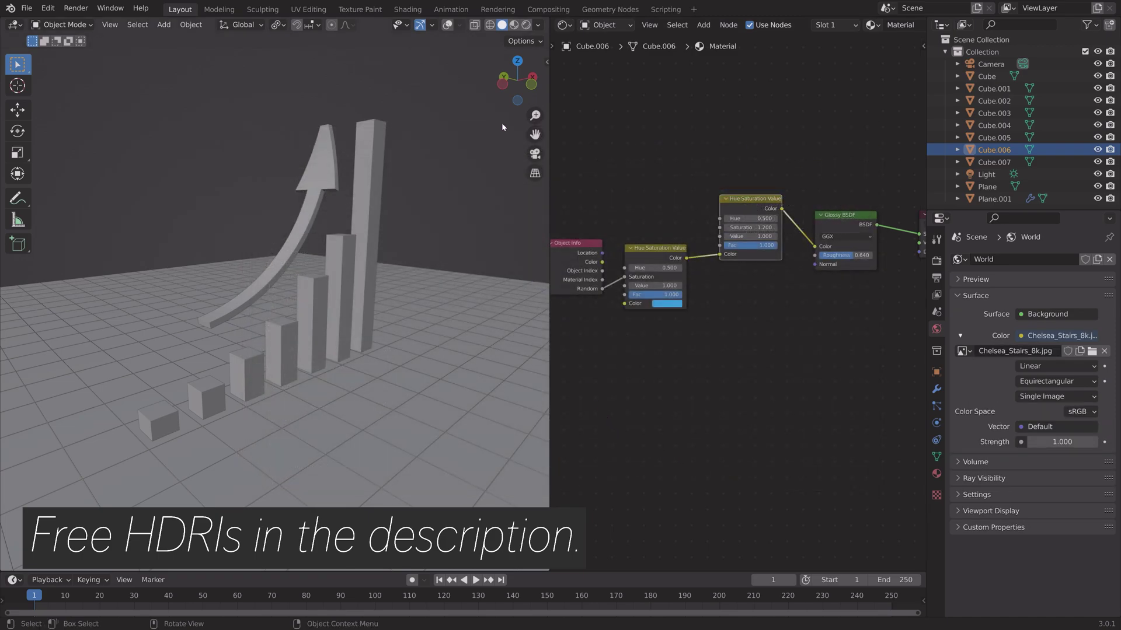
pyautogui.click(526, 25)
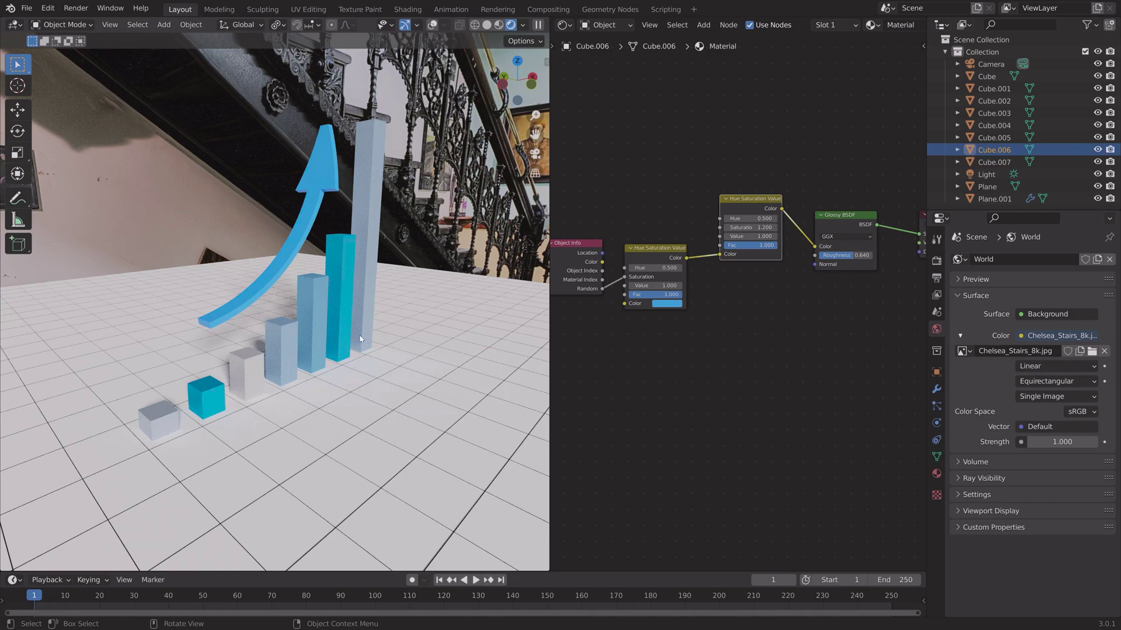
# - Enable the Transparent option in the render's Film settings to hide the environment background
pyautogui.click(936, 260)
pyautogui.scroll(-3, 1004, 502)
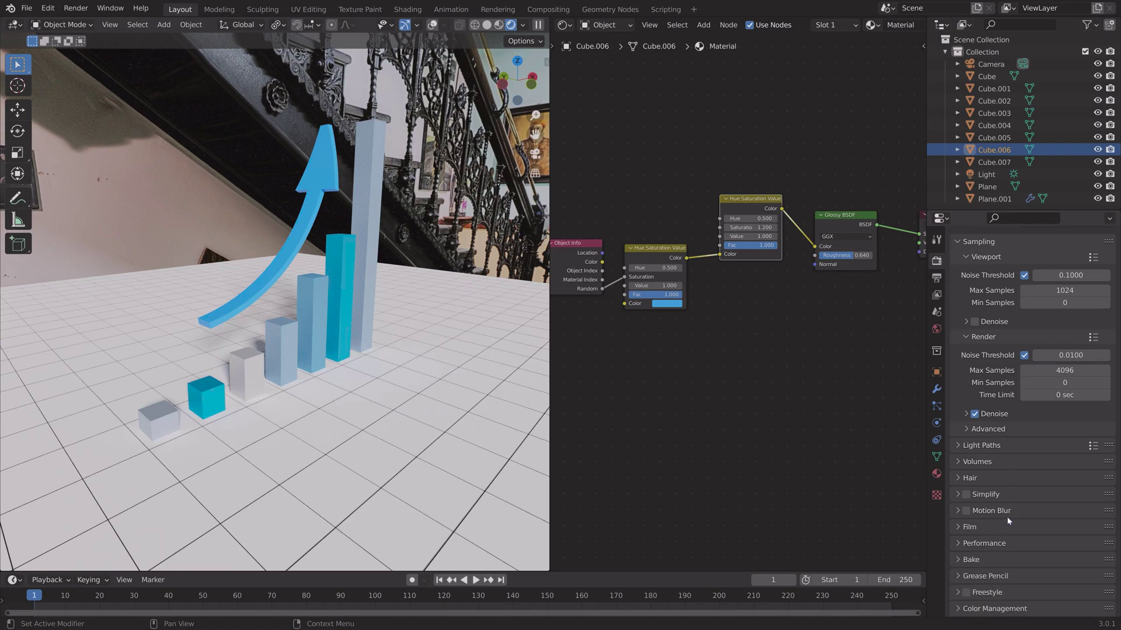
pyautogui.click(976, 528)
pyautogui.scroll(-4, 976, 528)
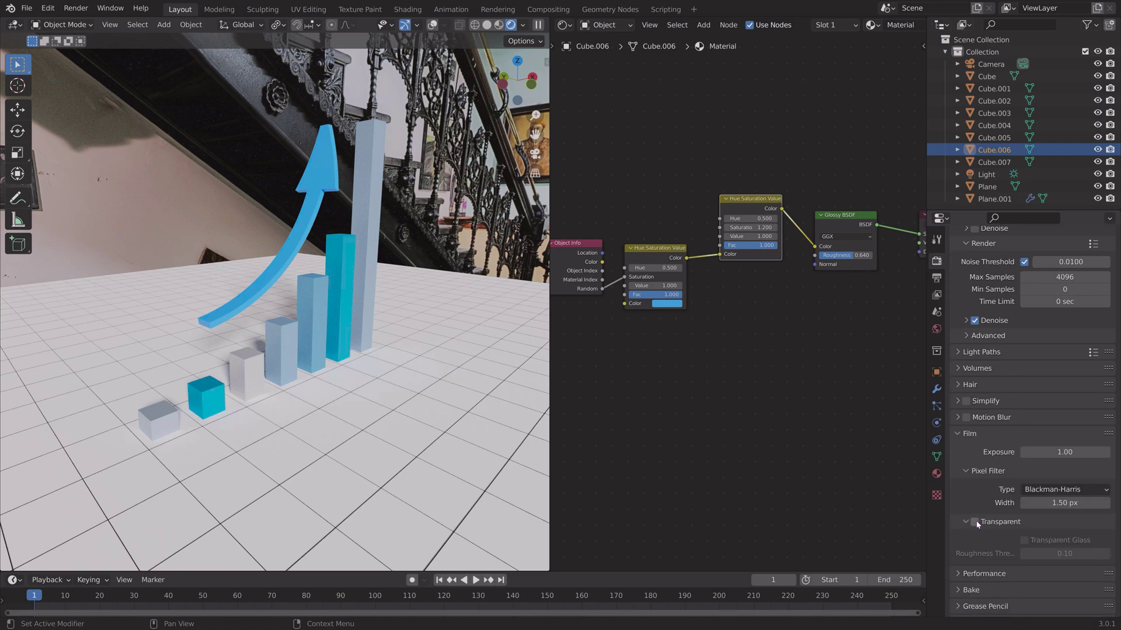
pyautogui.click(976, 523)
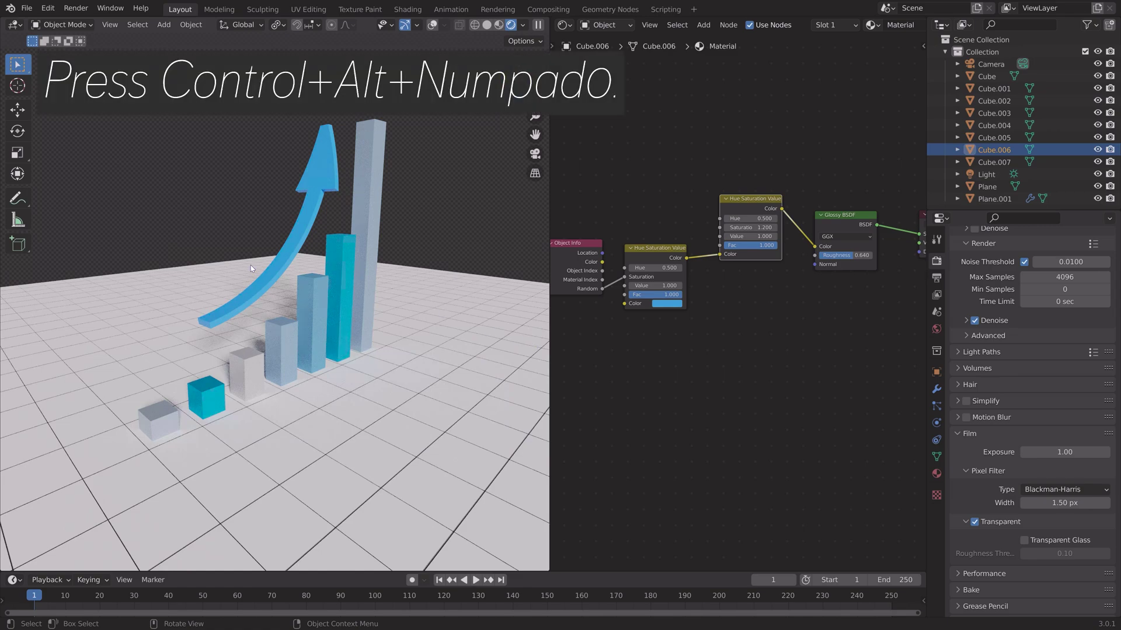
# - Align the camera to the current 3D view and set its Clip End to 532 m
pyautogui.press('ctrl+alt+KP_0')
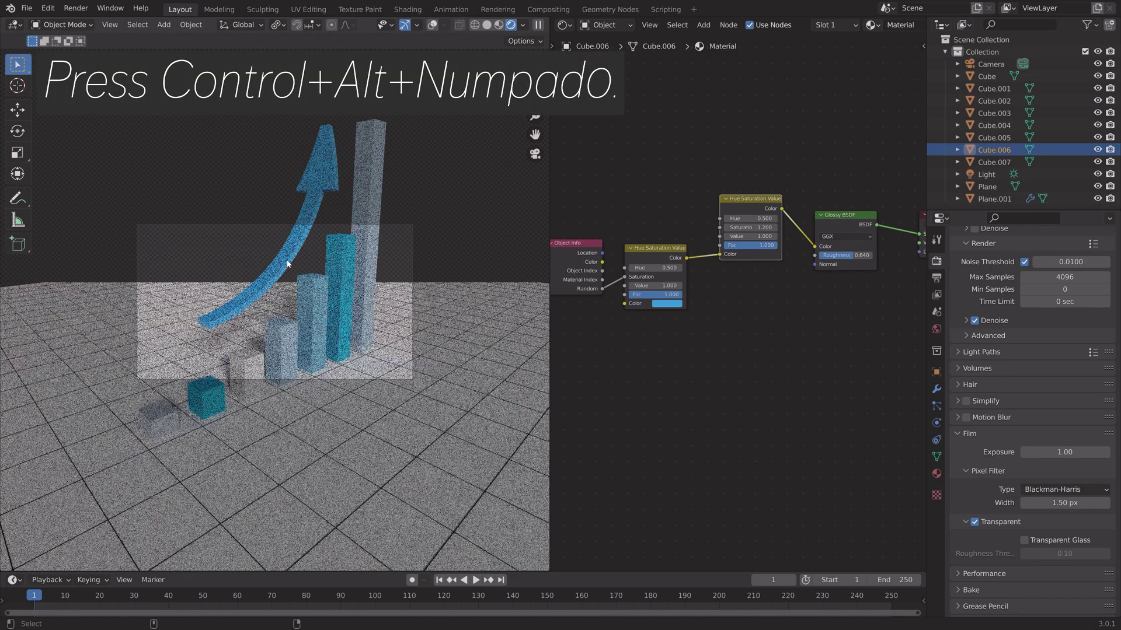
pyautogui.click(992, 65)
pyautogui.click(936, 423)
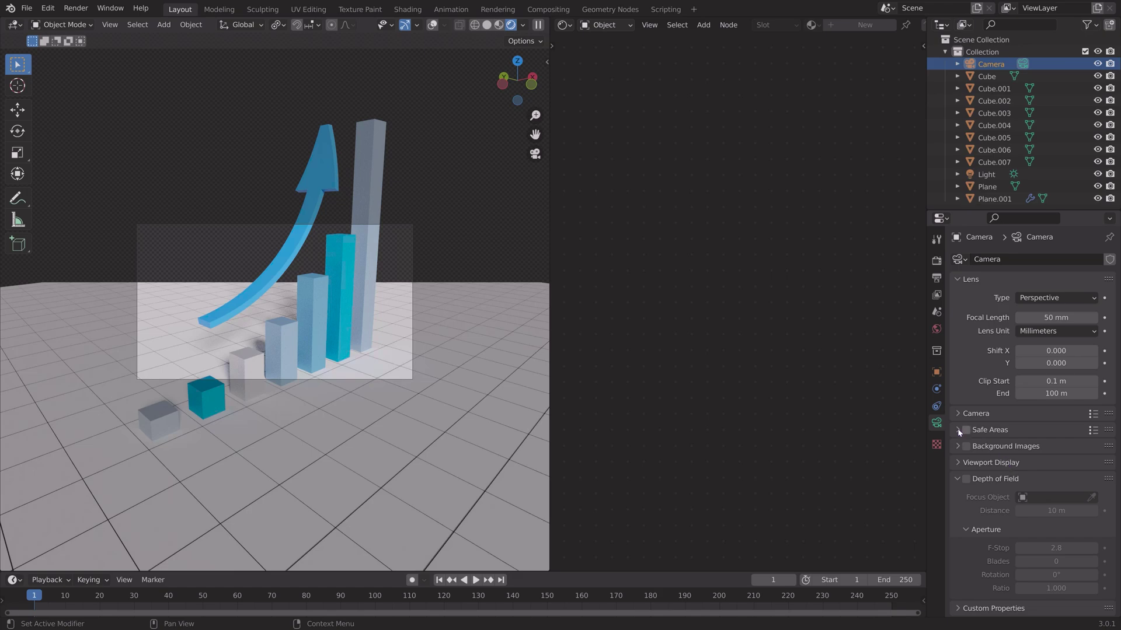
pyautogui.moveTo(1027, 393); pyautogui.dragTo(1089, 393)
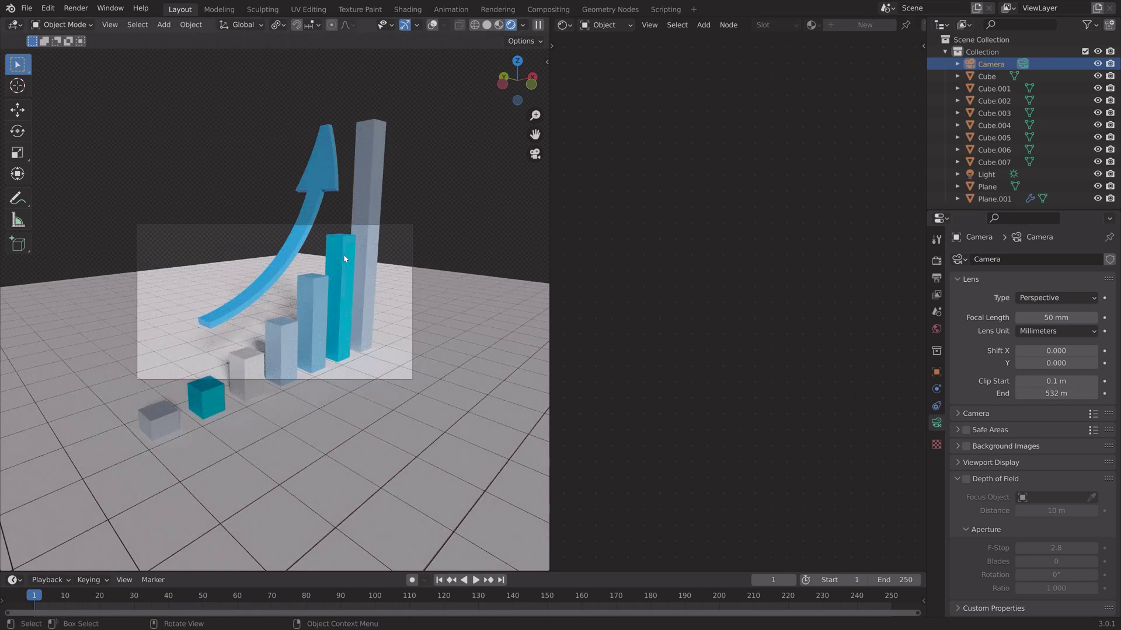
# - Set both the X and Y output resolution to 2160 px for a square render
pyautogui.click(937, 261)
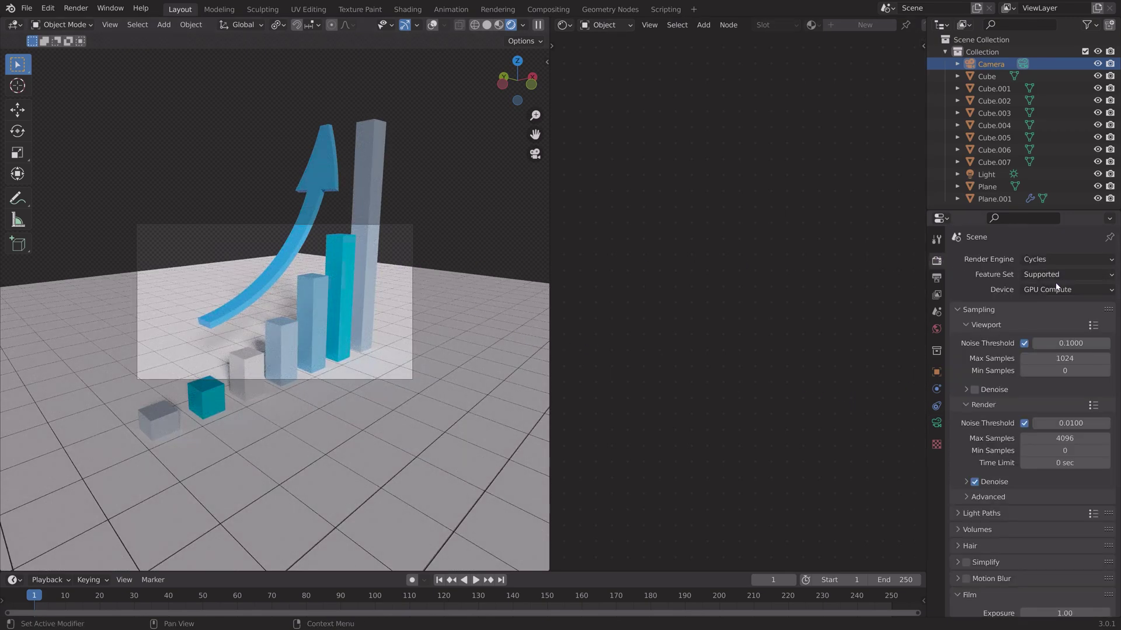
pyautogui.click(935, 278)
pyautogui.moveTo(1065, 276); pyautogui.dragTo(1064, 288)
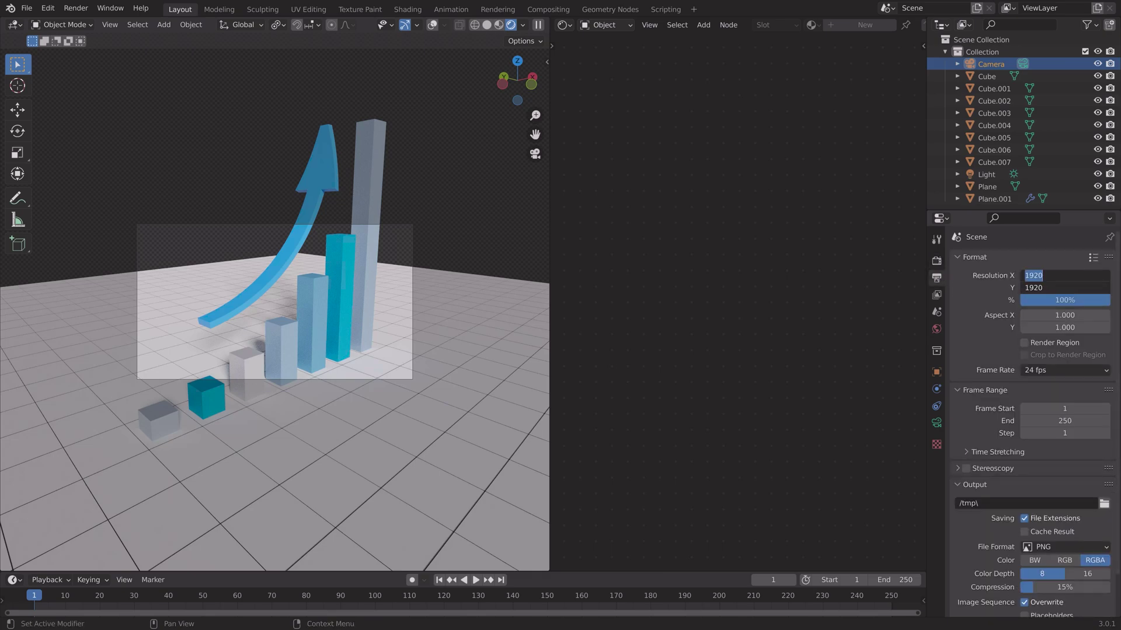
pyautogui.write('2160')
pyautogui.press('Return')
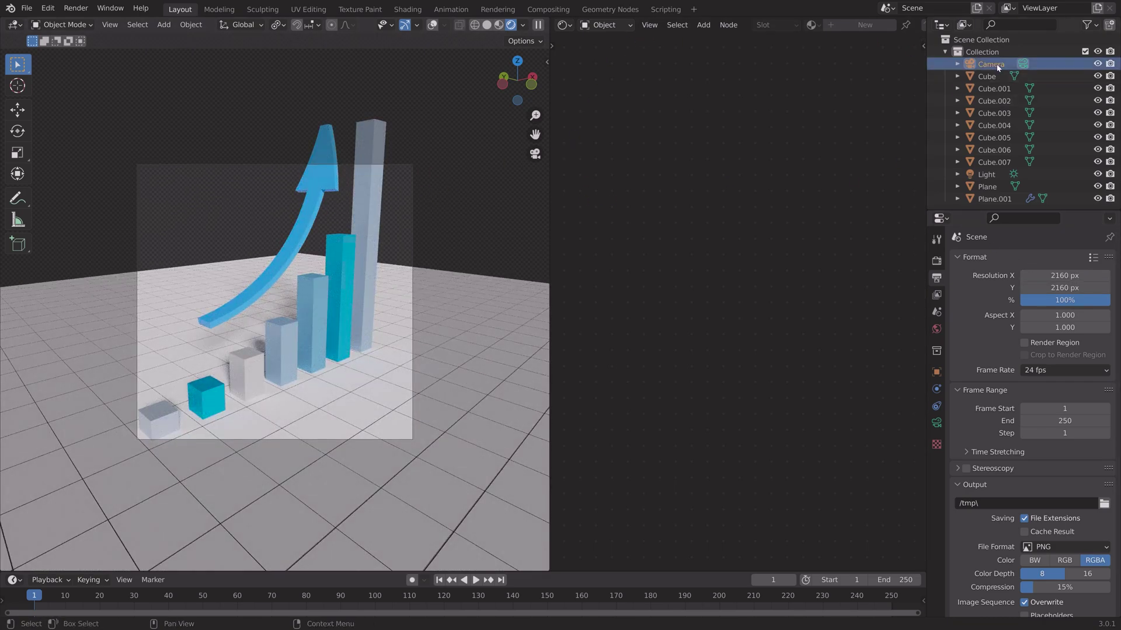
# - Move the camera to fit the whole chart and arrow in frame, and enable Camera to View to fine-tune the framing
pyautogui.press('g')
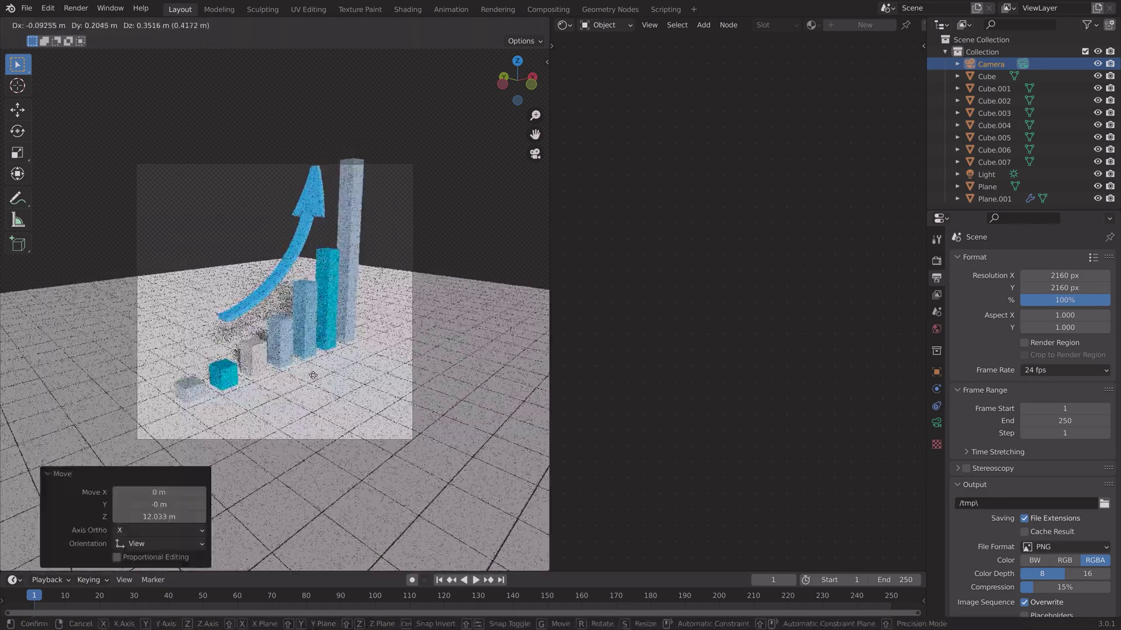
pyautogui.click(429, 370)
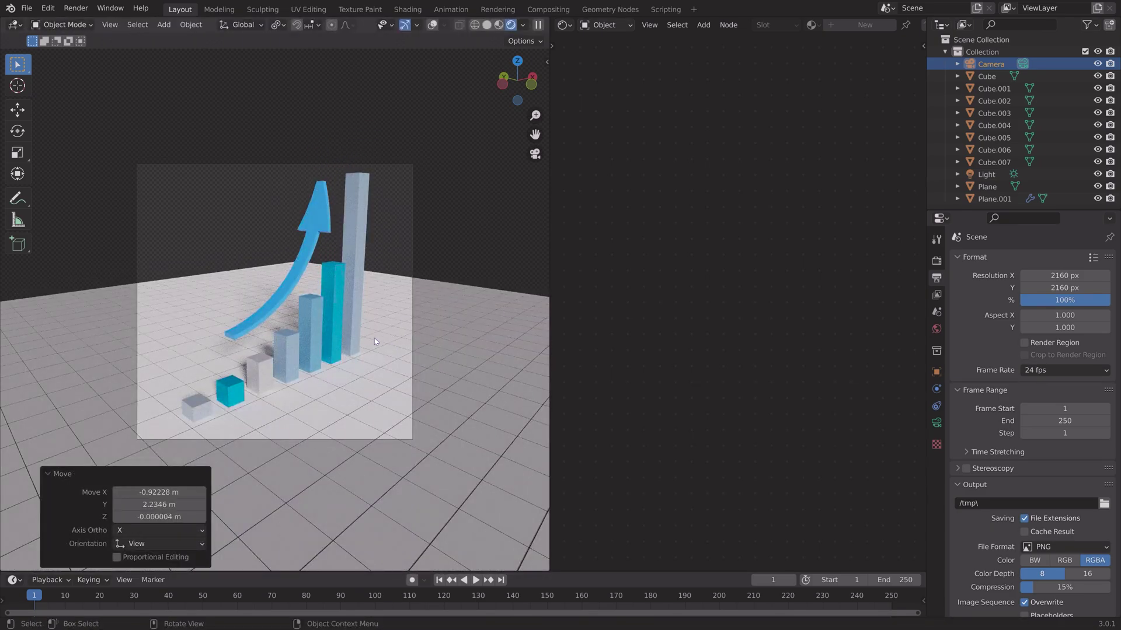
pyautogui.press('n')
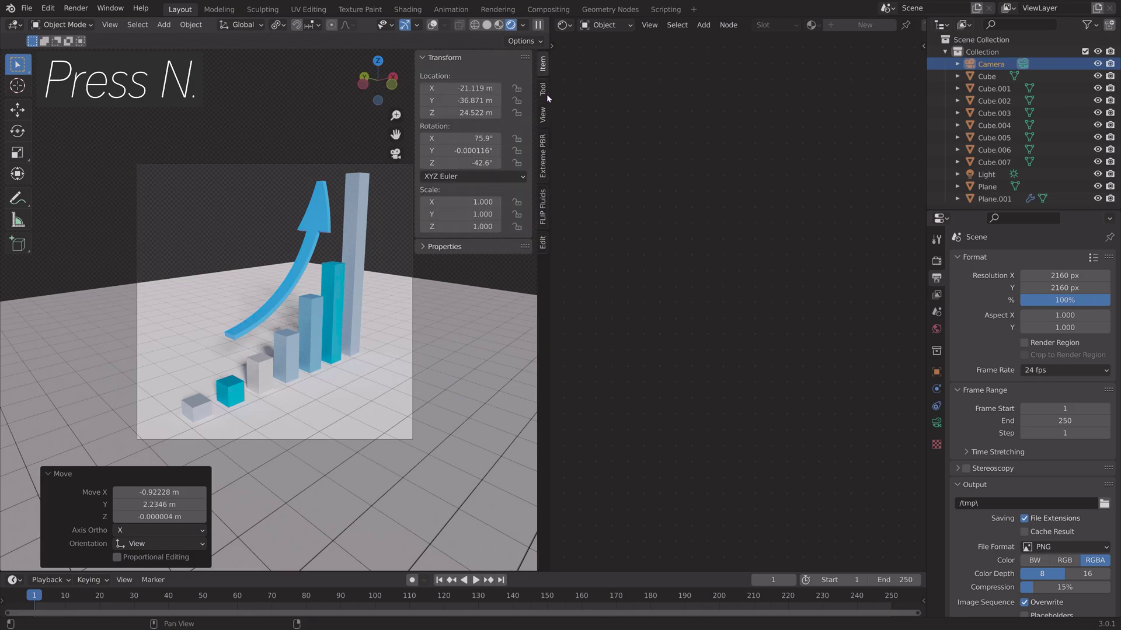
pyautogui.click(469, 209)
pyautogui.moveTo(301, 272); pyautogui.dragTo(337, 294, button='middle')
# - Try a Saturation of 1.500 and a red base color on the columns' material, undo the color and set Saturation back to 1.200
pyautogui.click(350, 256)
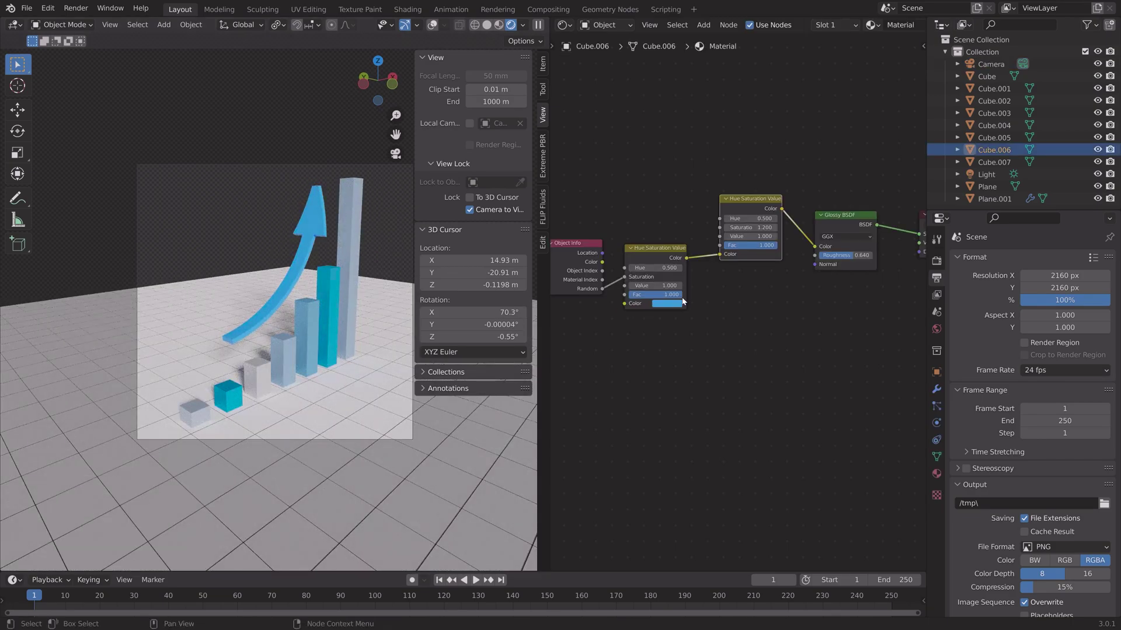
pyautogui.click(776, 227)
pyautogui.moveTo(776, 227); pyautogui.dragTo(753, 228)
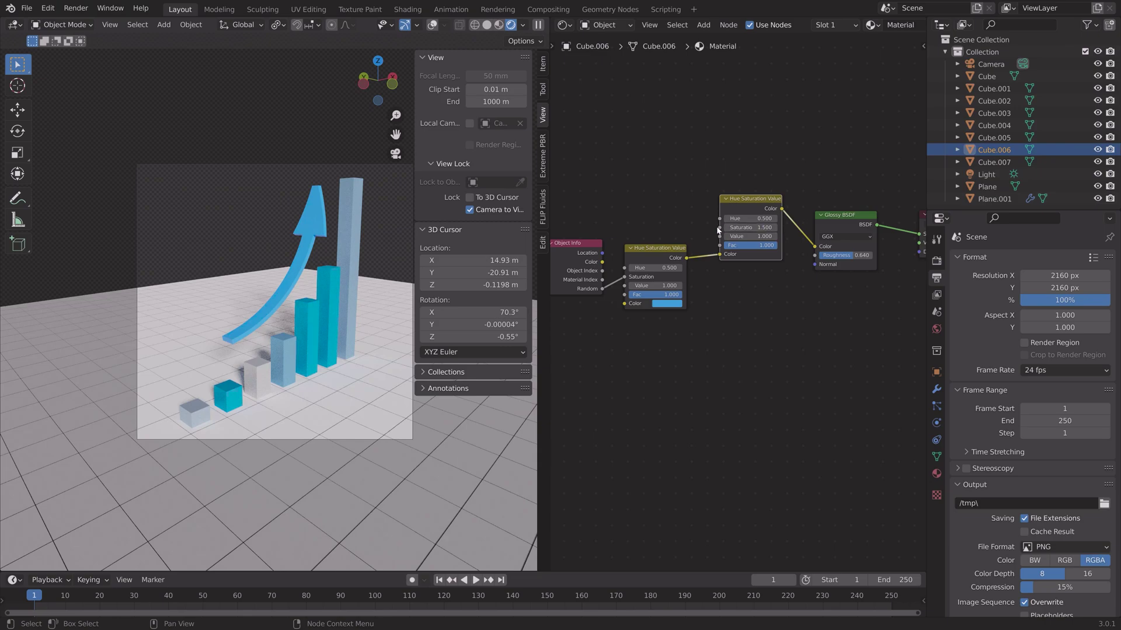
pyautogui.click(667, 304)
pyautogui.moveTo(698, 197); pyautogui.dragTo(690, 245)
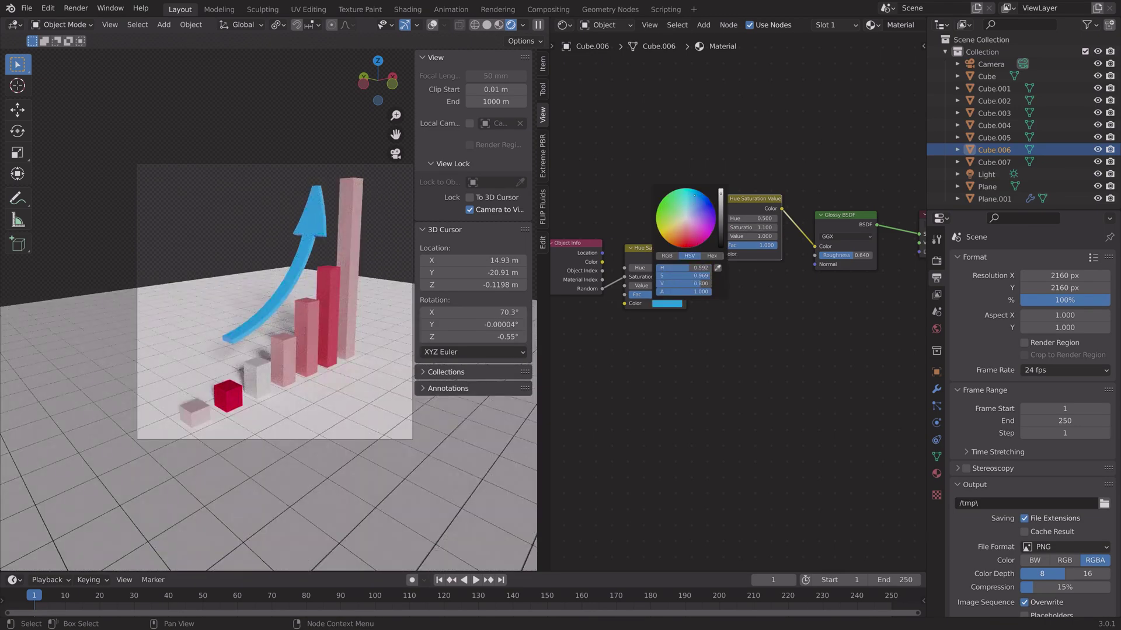
pyautogui.hotkey('ctrl', 'z')
pyautogui.click(776, 228)
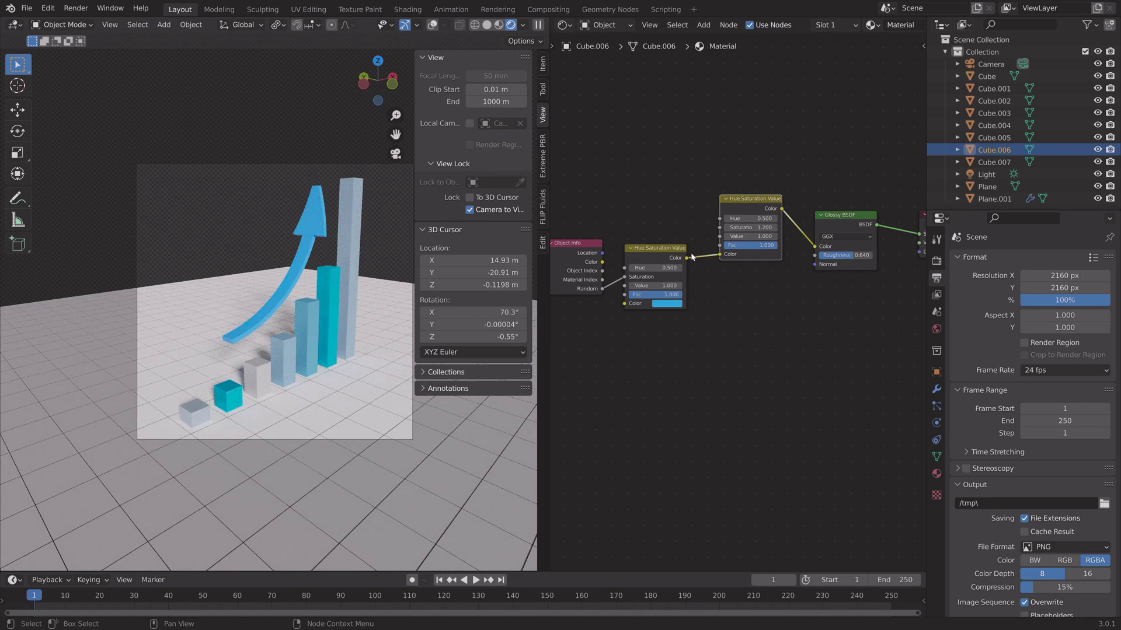
# - Save the scene as a new file in the Stock folder, incrementing the number in tut6.blend by one
pyautogui.hotkey('ctrl', 'shift', 's')
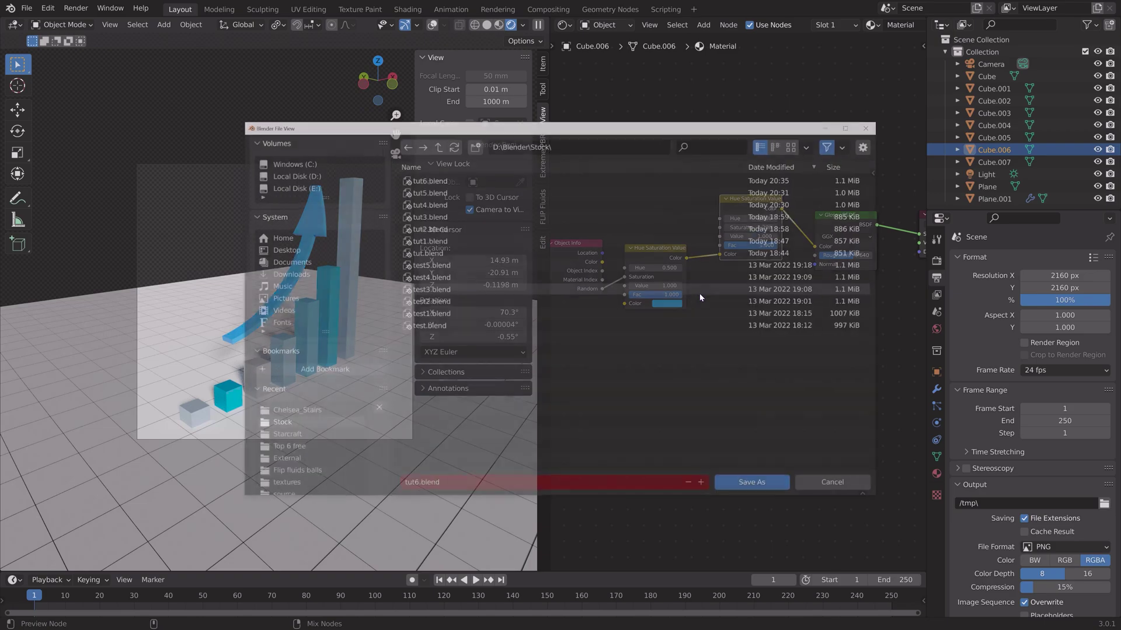
pyautogui.click(703, 486)
pyautogui.click(730, 485)
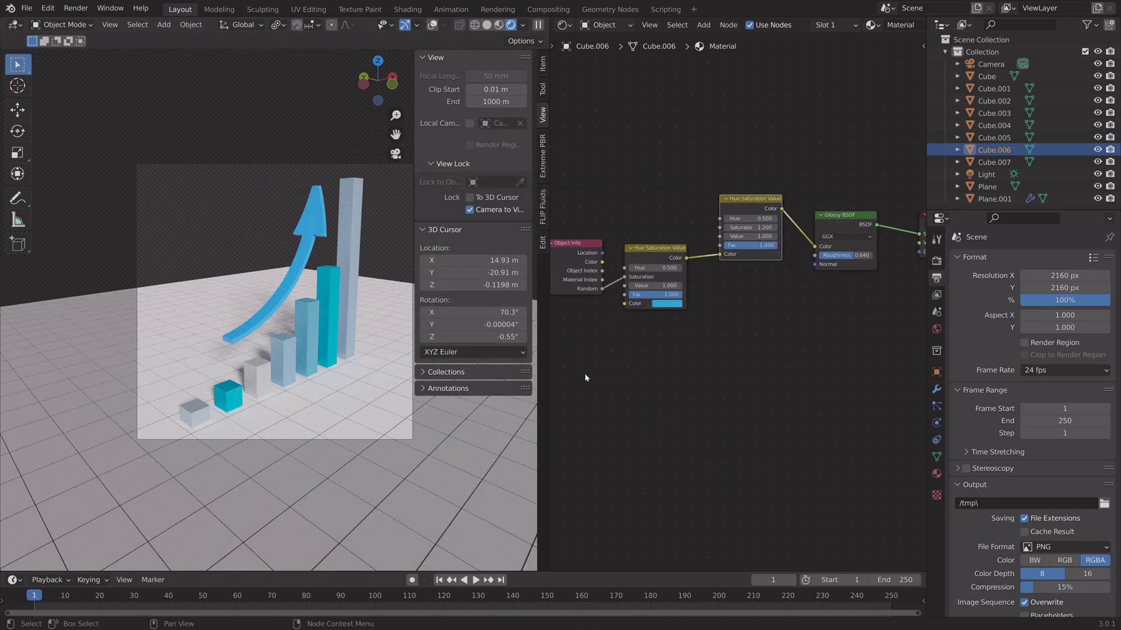
# - Render the current frame as a still image and fit the result in view
pyautogui.click(75, 9)
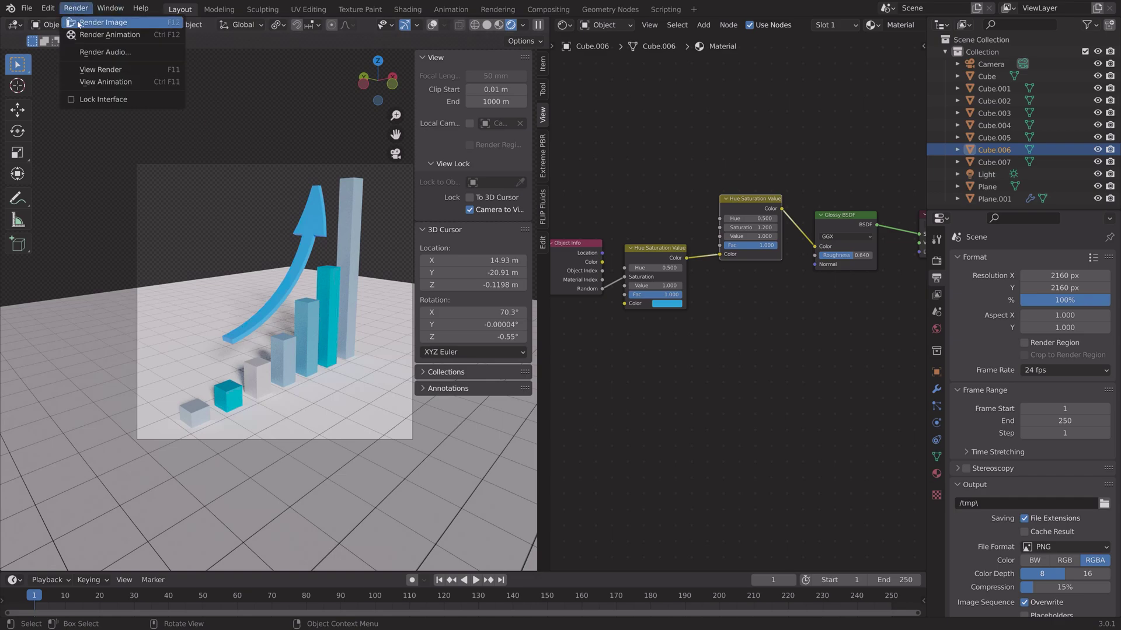
pyautogui.click(78, 23)
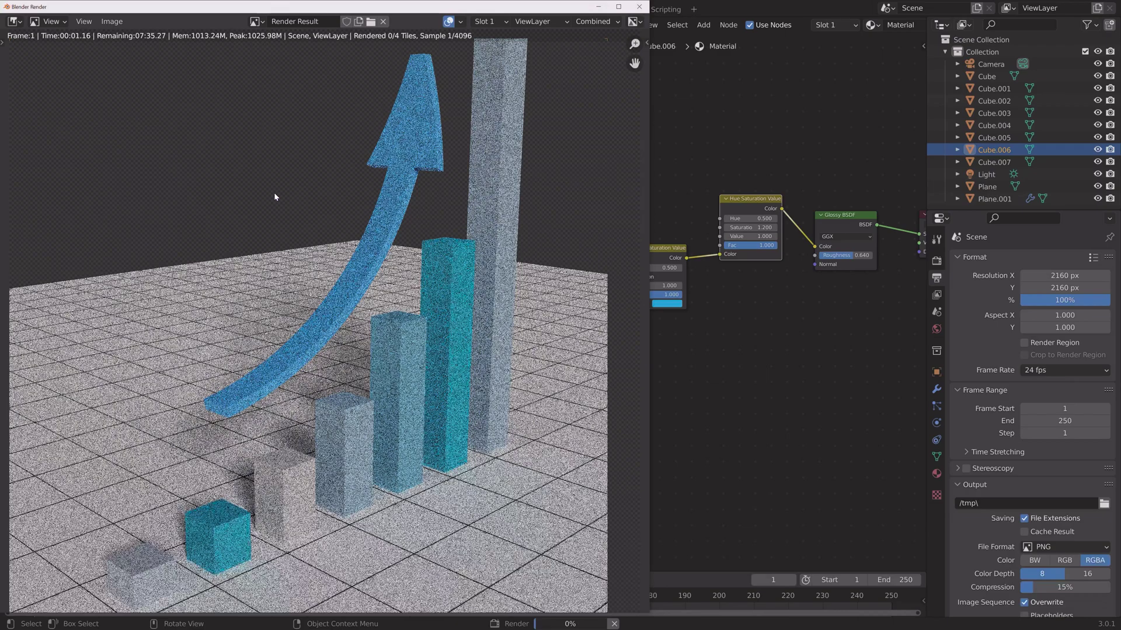
pyautogui.scroll(-2, 279, 192)
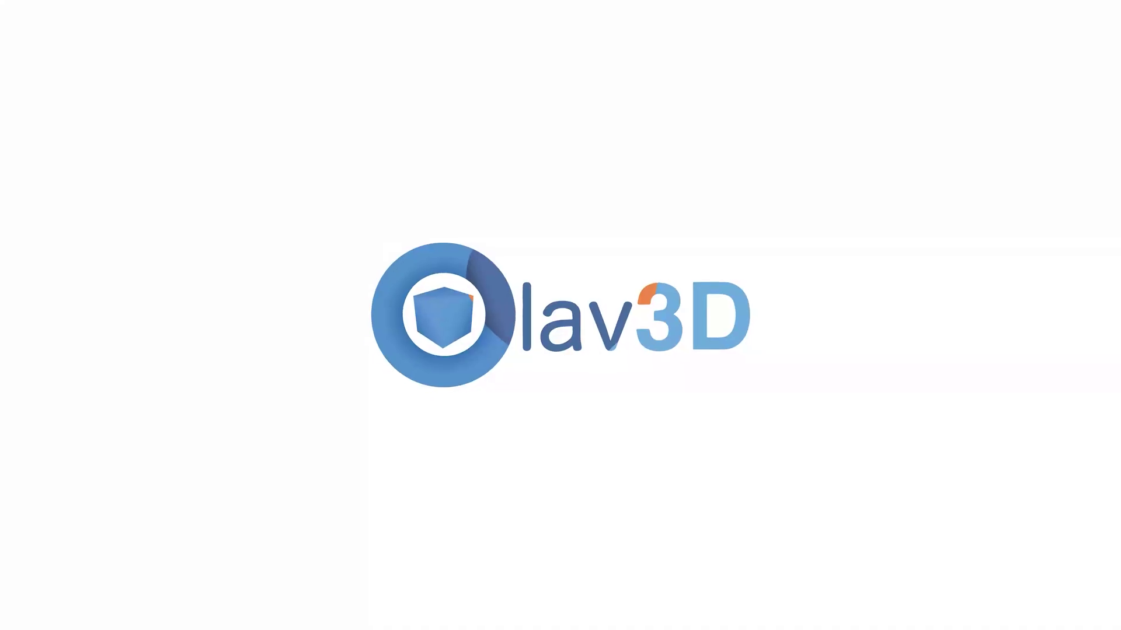